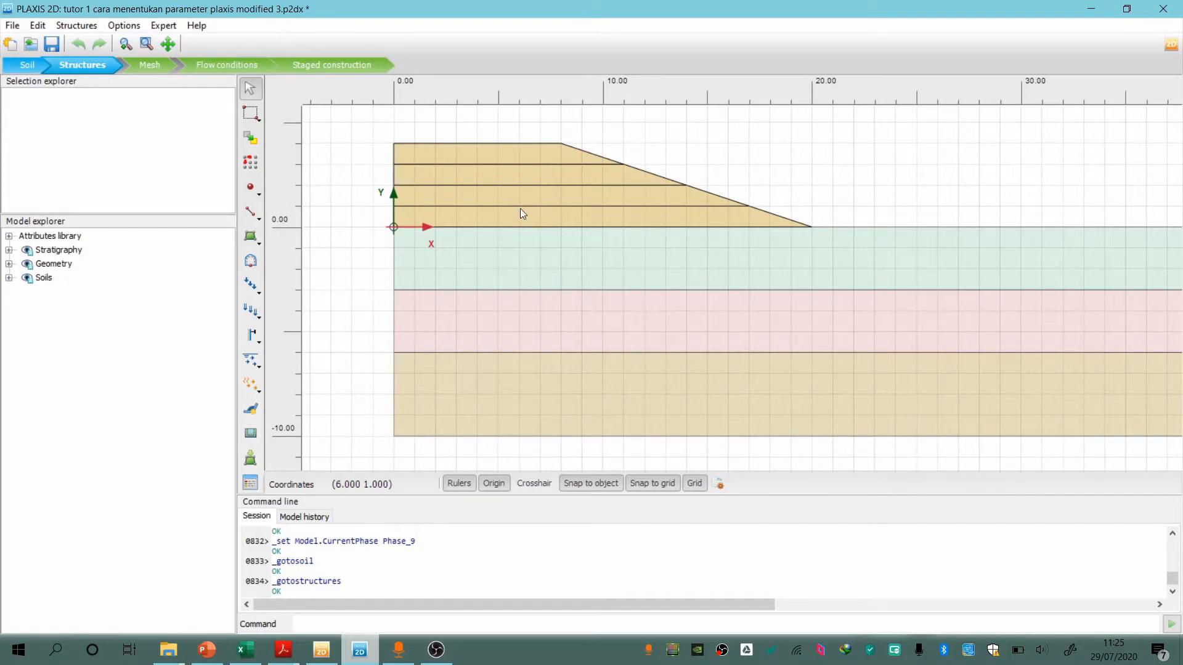
Go through the mesh and flow conditions modes and open staged construction
left_click(156, 65)
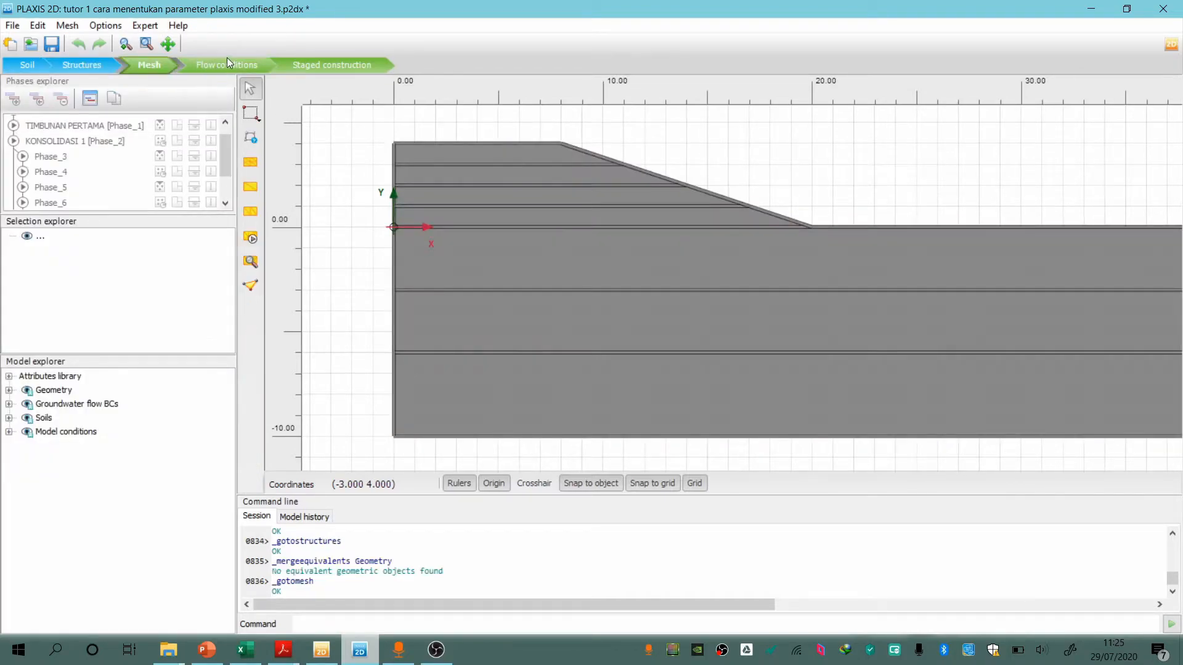
left_click(227, 62)
left_click(326, 65)
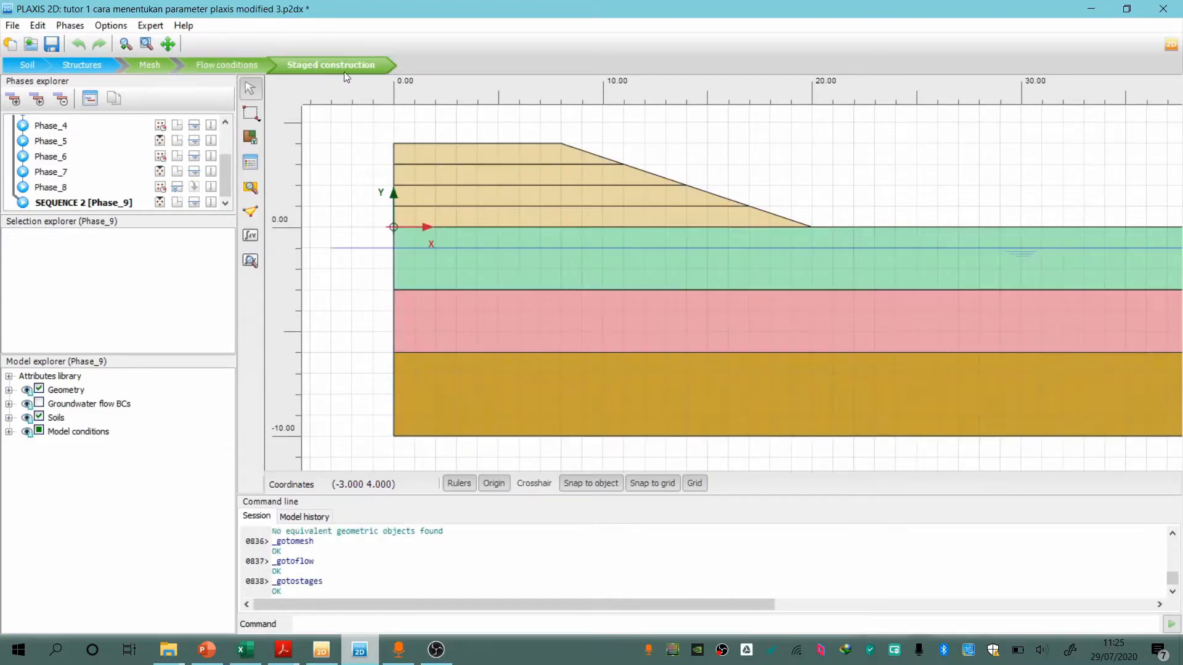
Examine the active geometry of the initial phase, TIMBUNAN PERTAMA and KONSOLIDASI 1
scroll(228, 161, "up", 2)
left_click(76, 121)
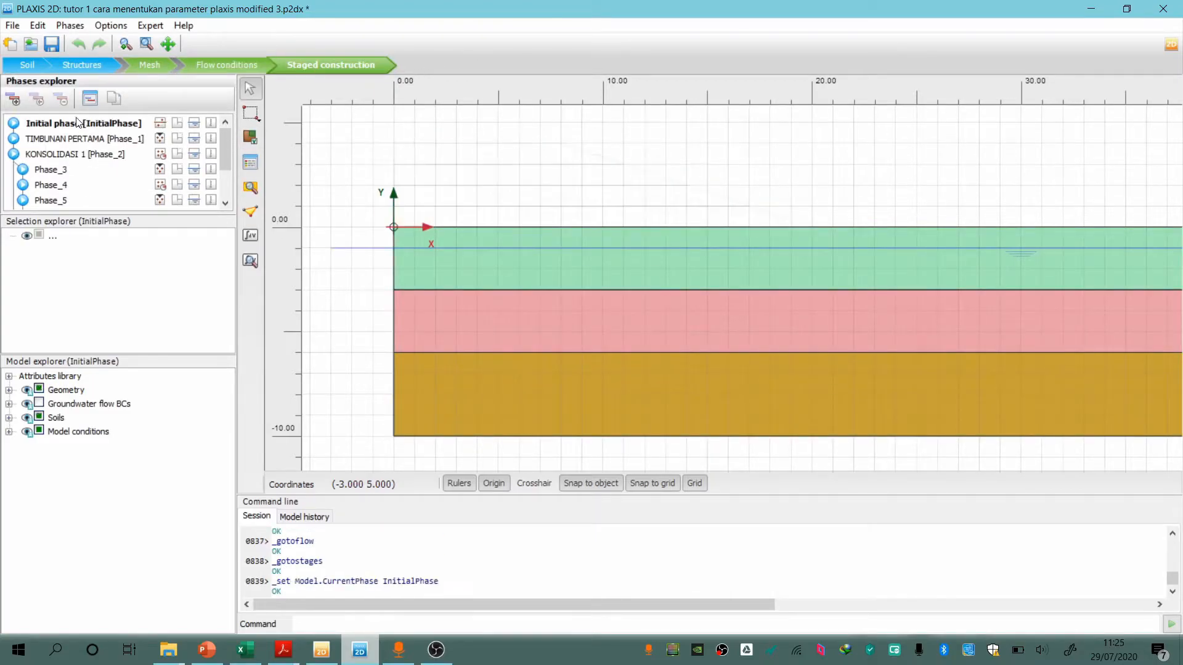
left_click(78, 140)
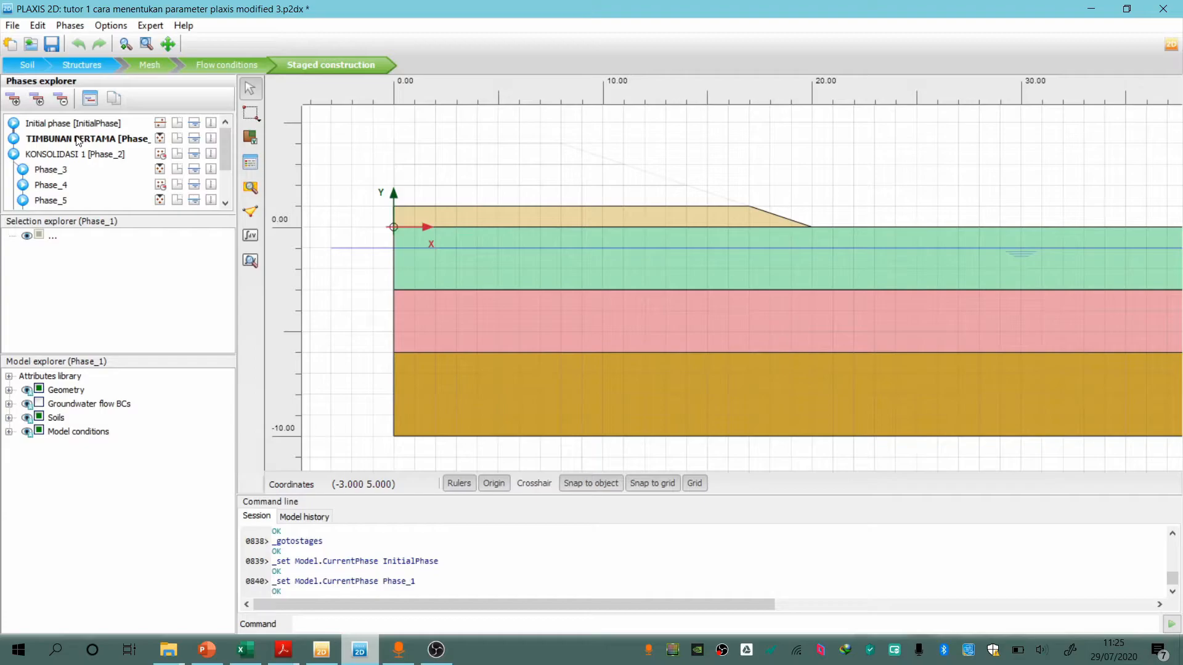
left_click(86, 125)
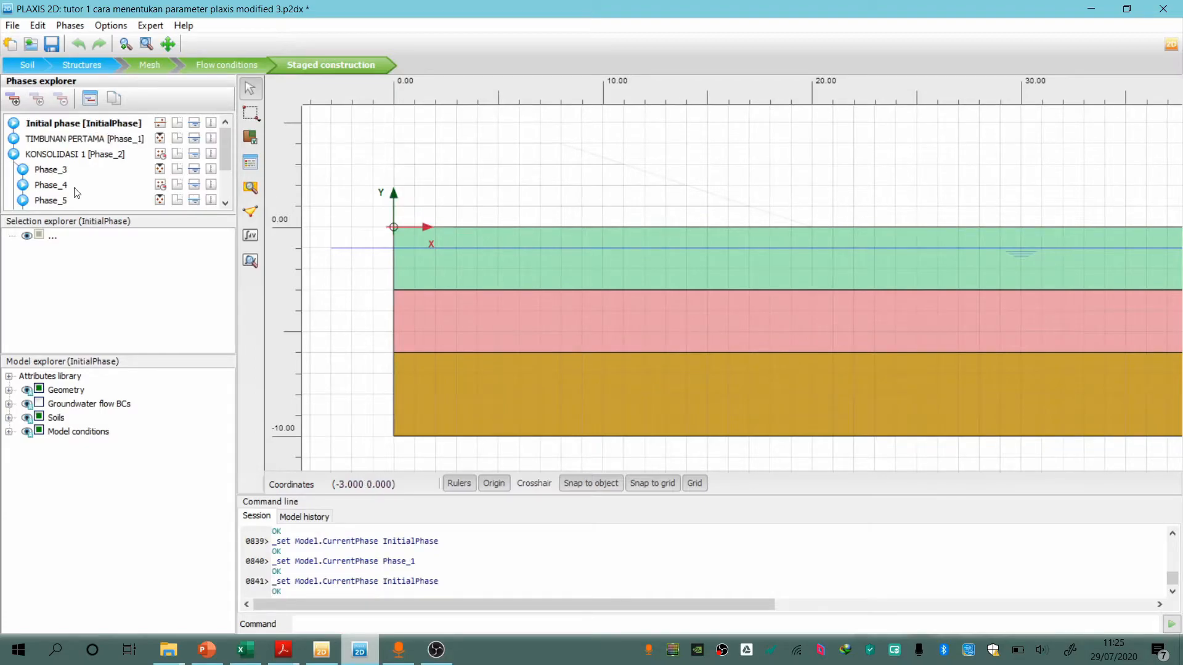
left_click(93, 140)
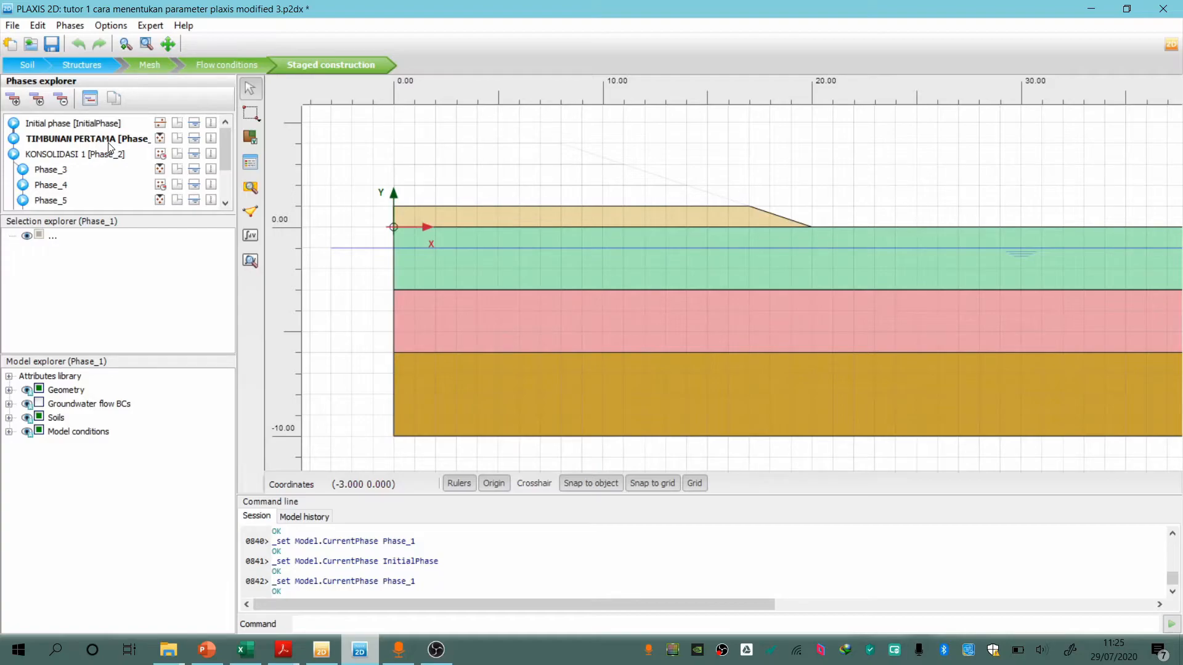
left_click(105, 159)
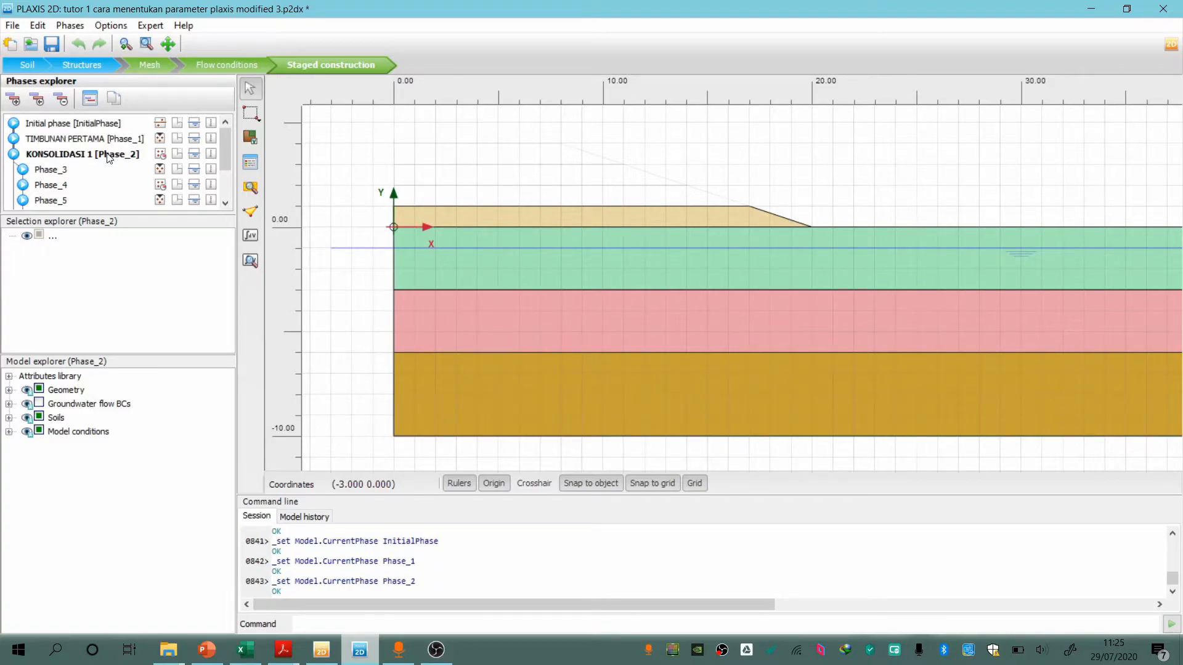
Check the calculation type and time interval settings of the TIMBUNAN PERTAMA and KONSOLIDASI 1 phases
double_click(109, 141)
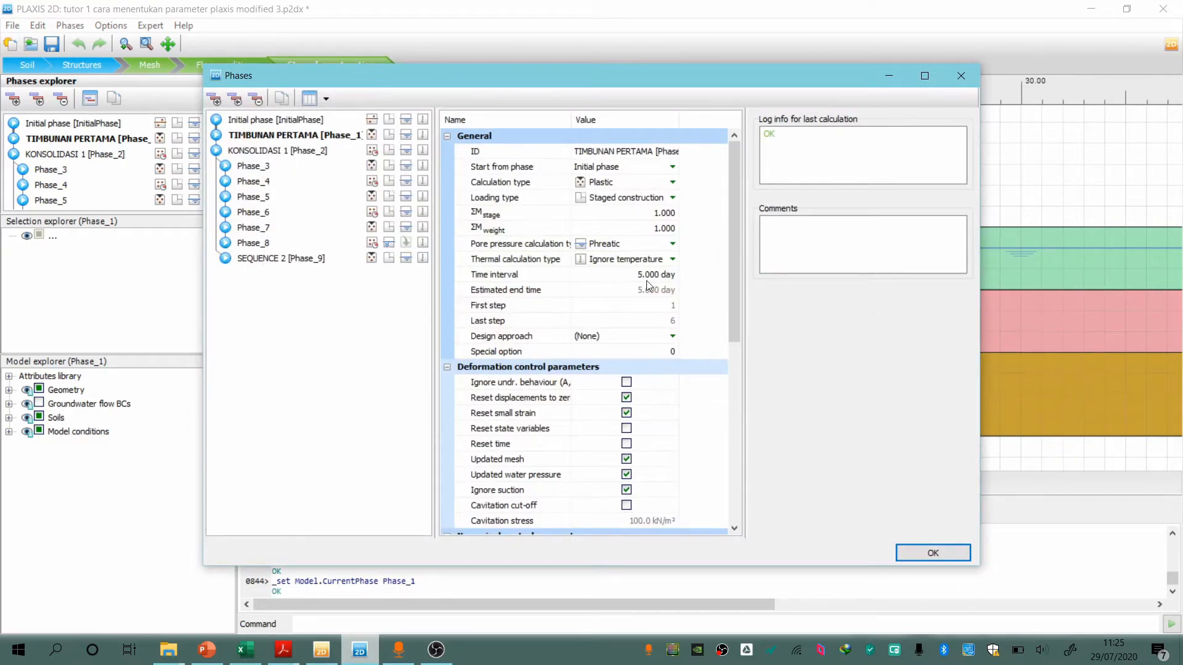
left_click(313, 152)
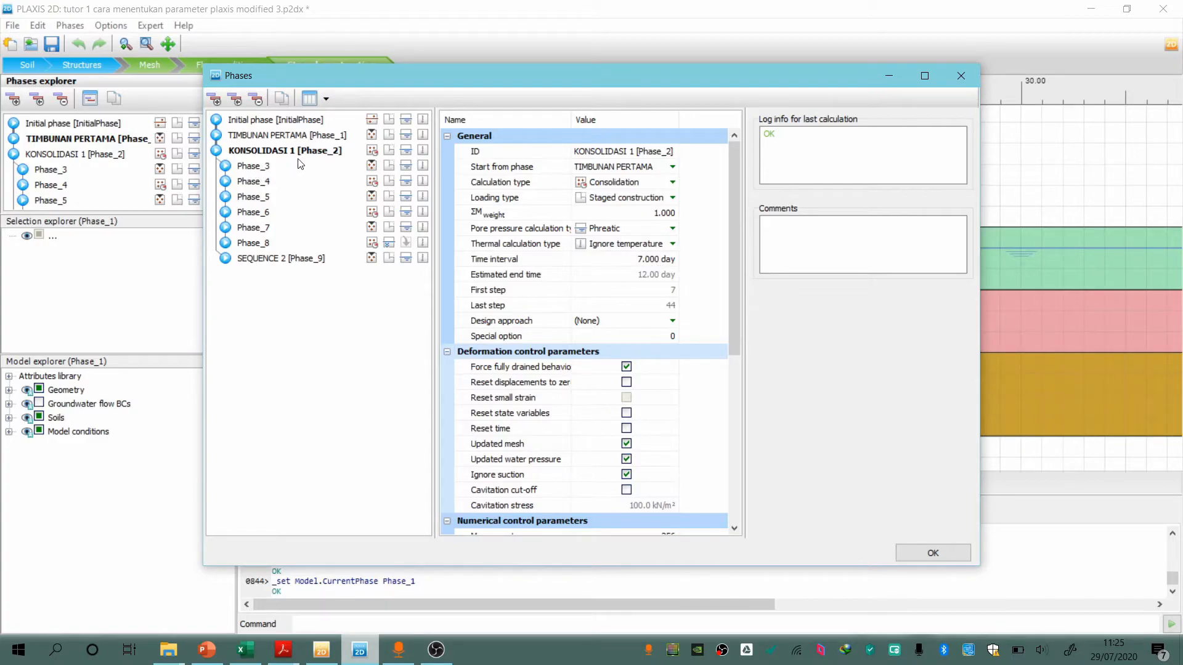
left_click(959, 75)
Examine the embankment layers activated in Phase_3 through SEQUENCE 2, comparing the last phase with KONSOLIDASI 1
left_click(52, 171)
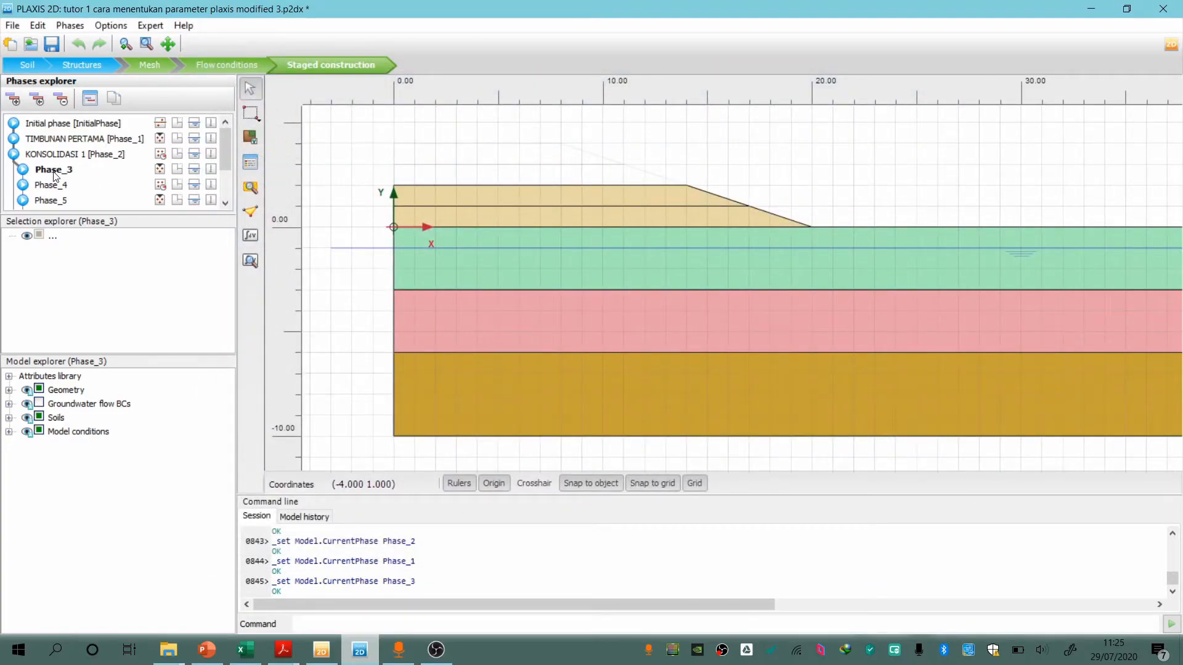
left_click(60, 187)
scroll(60, 190, "down", 1)
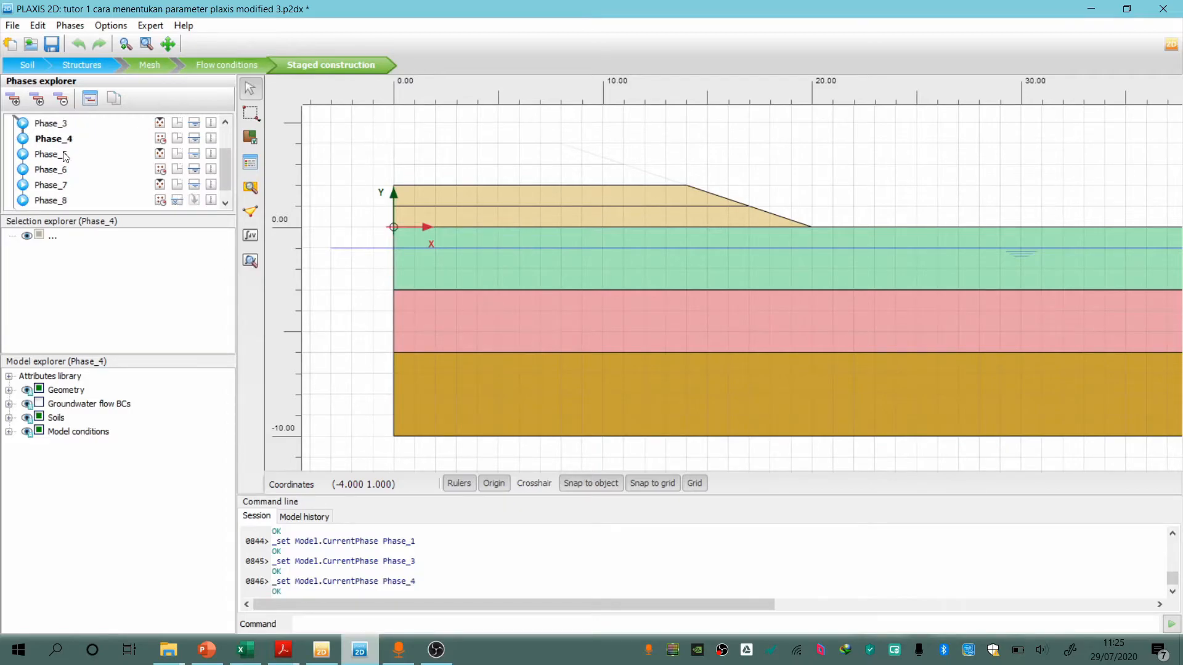
left_click(66, 156)
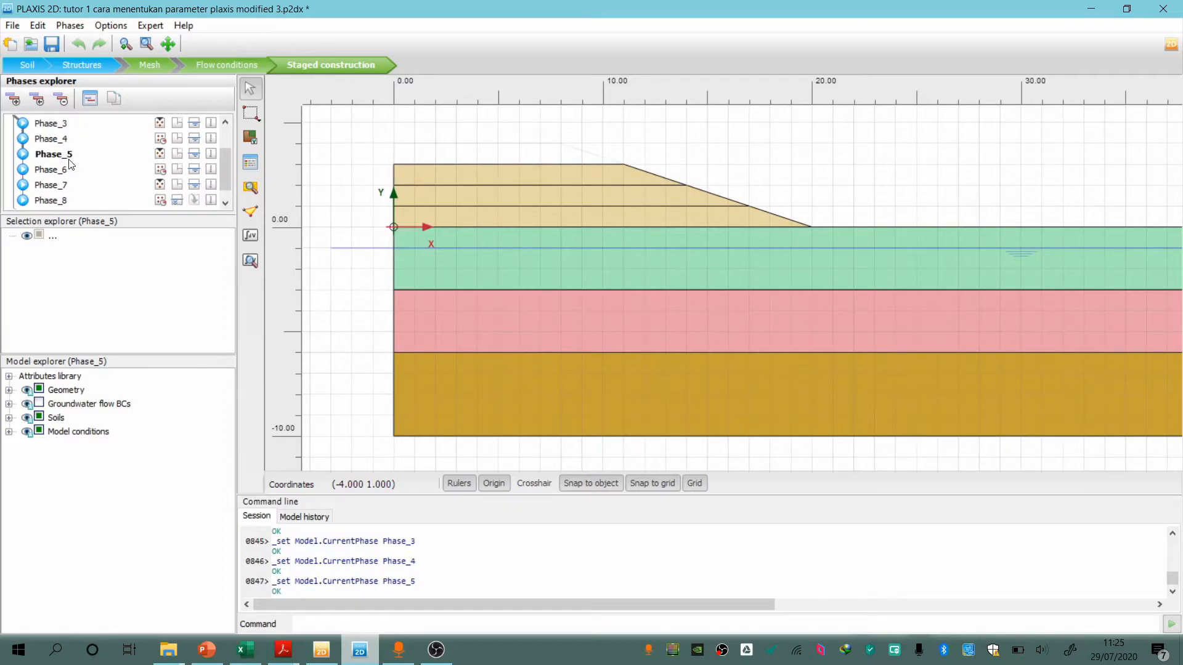
left_click(60, 175)
left_click(64, 184)
left_click(63, 200)
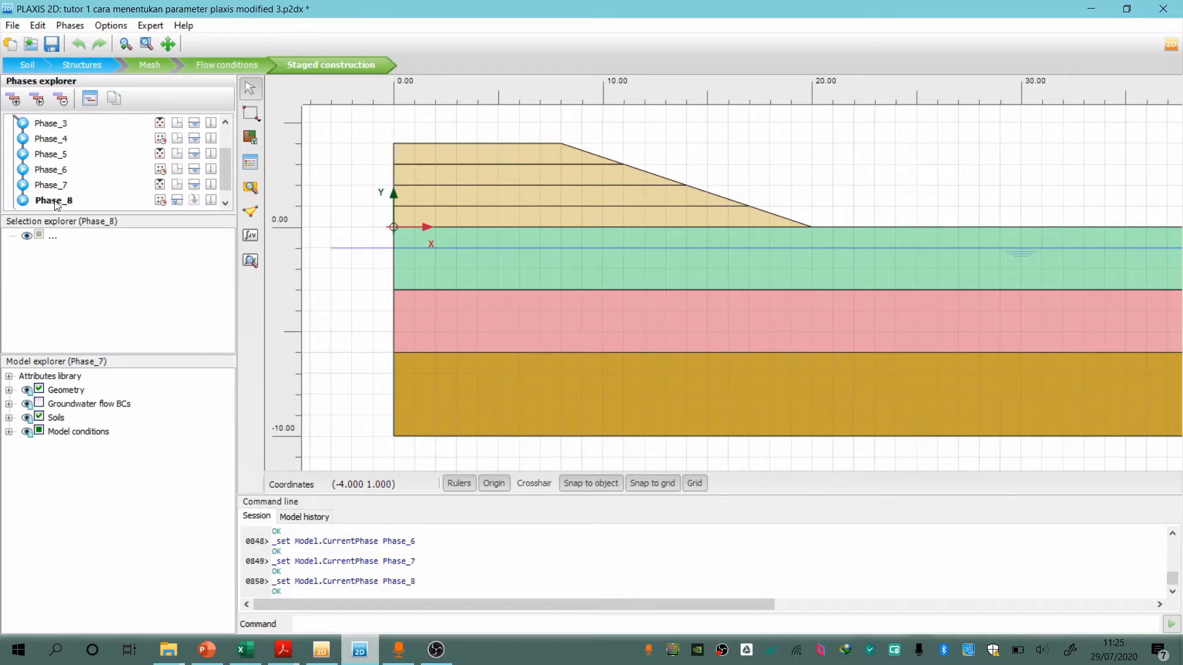
scroll(67, 197, "down", 1)
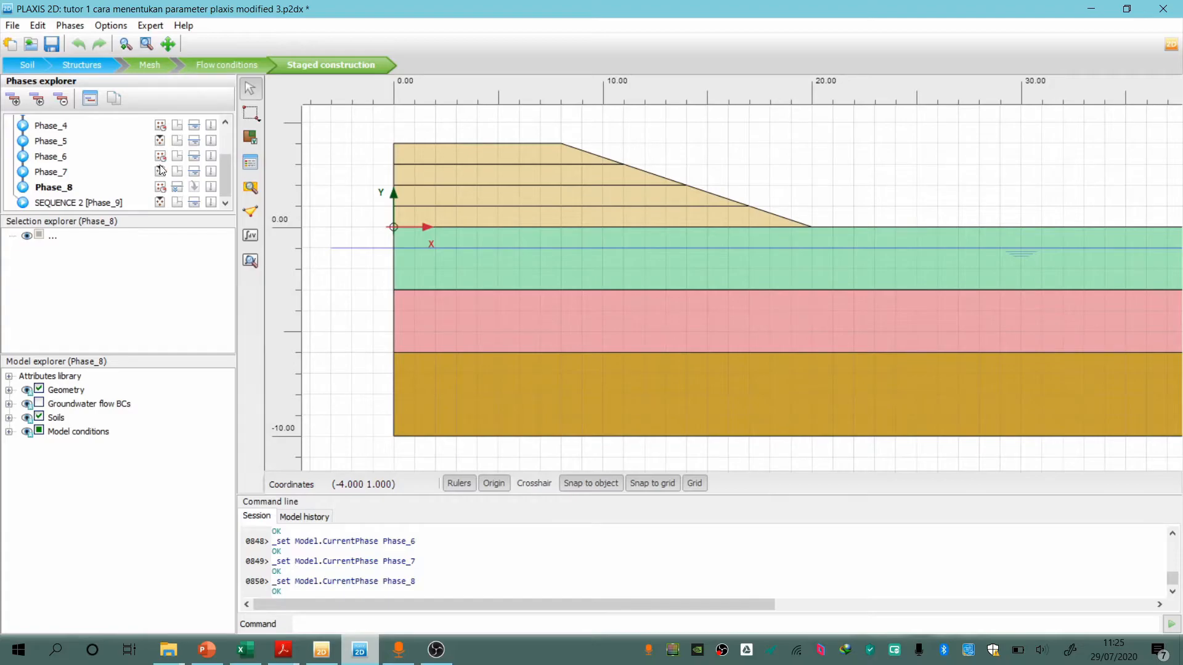
left_click(93, 204)
scroll(95, 204, "up", 1)
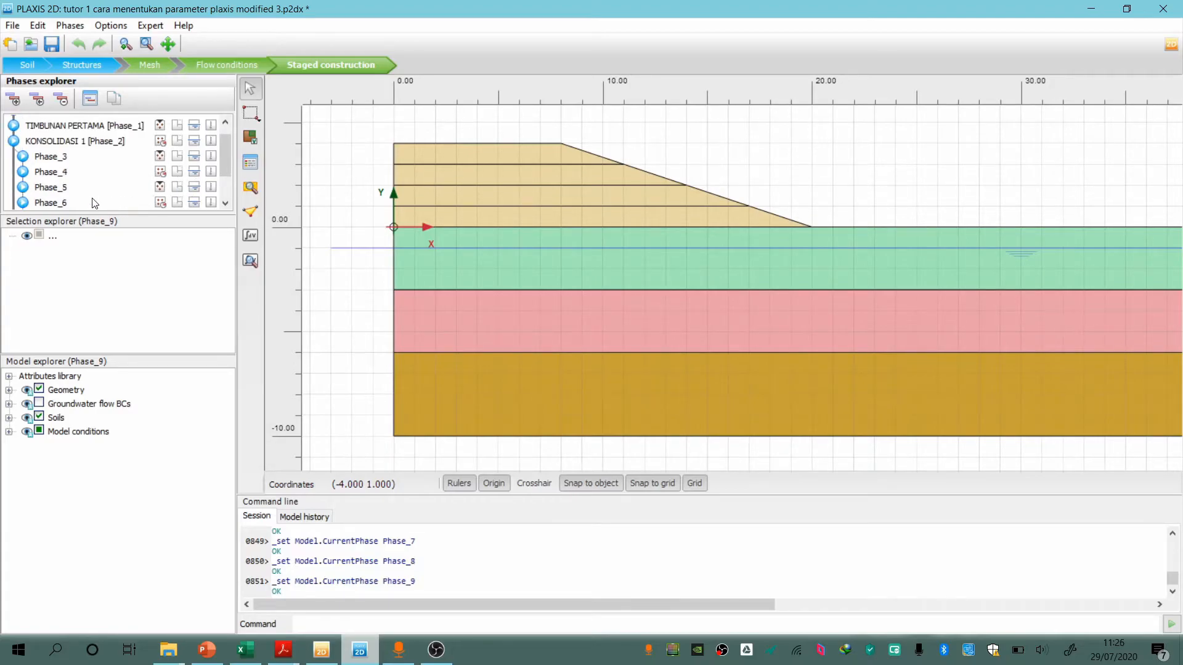
left_click(98, 141)
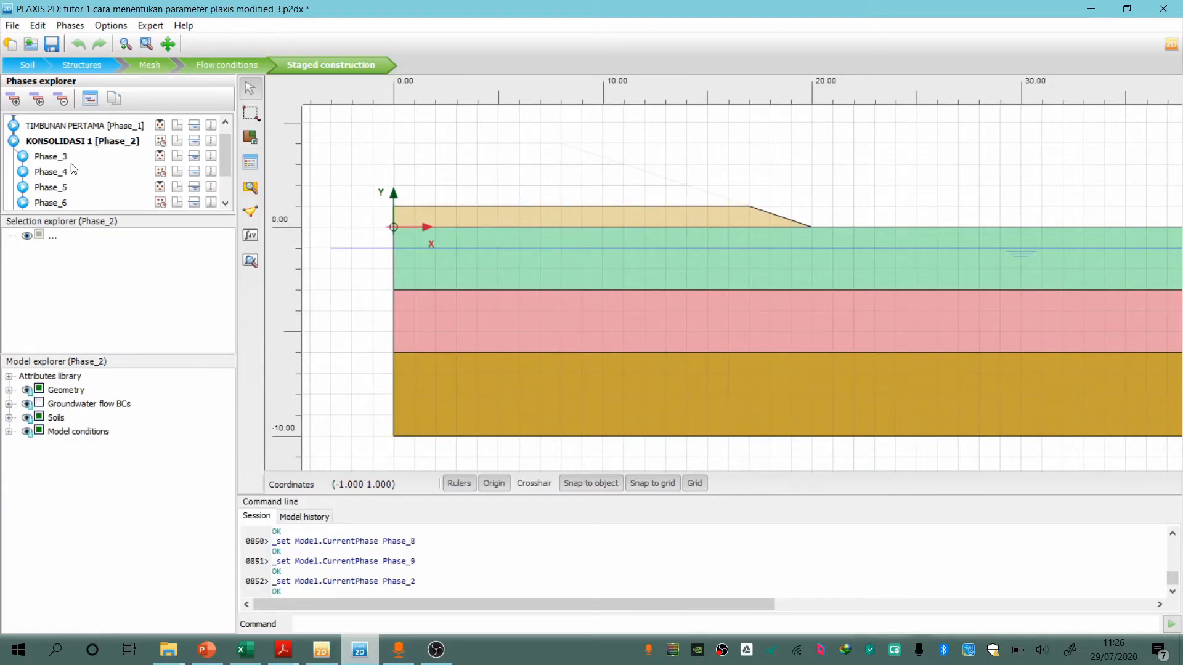
scroll(72, 170, "down", 1)
left_click(71, 203)
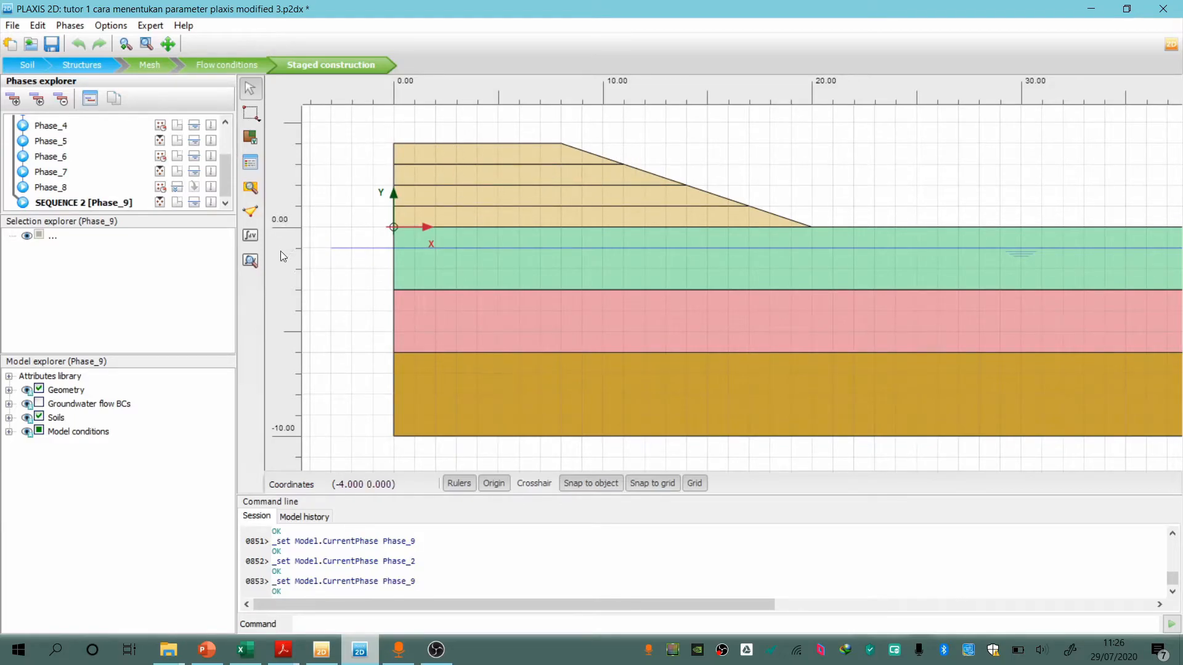
left_click(250, 236)
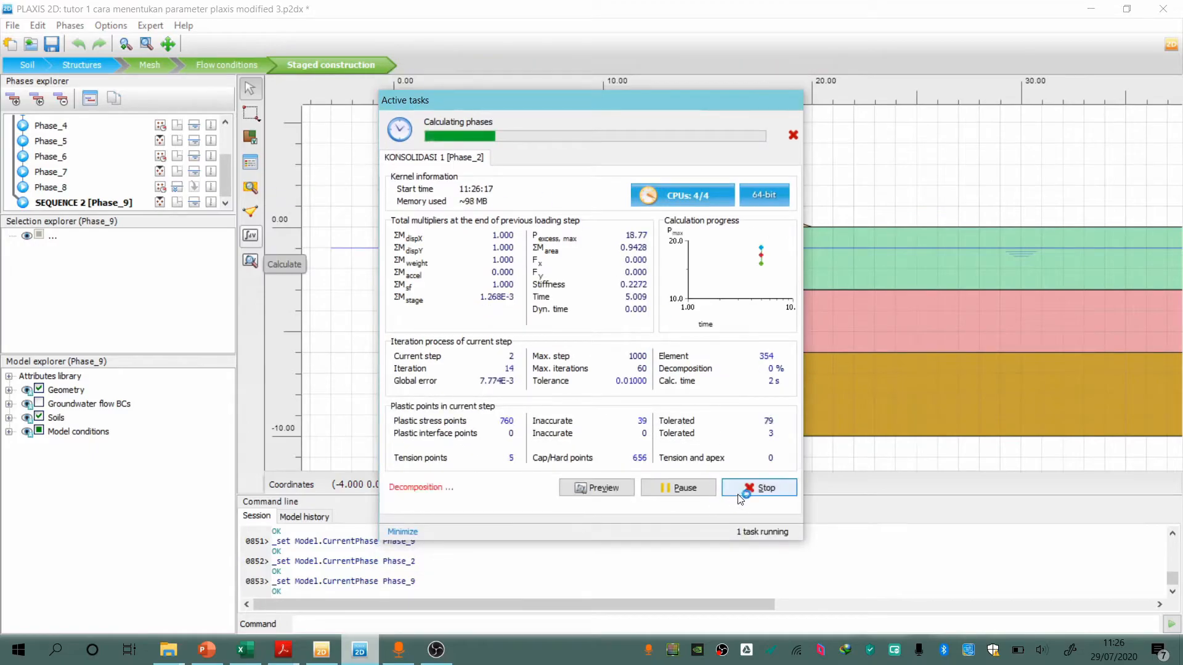
left_click(759, 487)
left_click(613, 375)
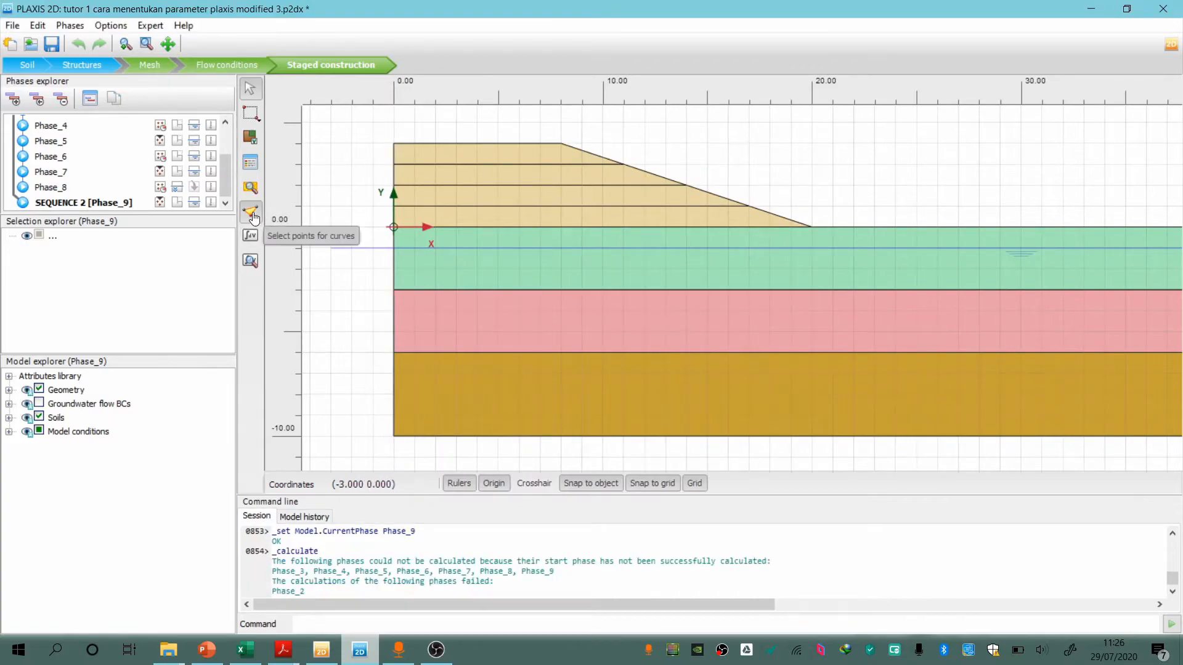
Add a stress point for curves in the uppermost soil layer beneath the embankment slope, at about (13.40, -1.84), and update the selection
left_click(253, 215)
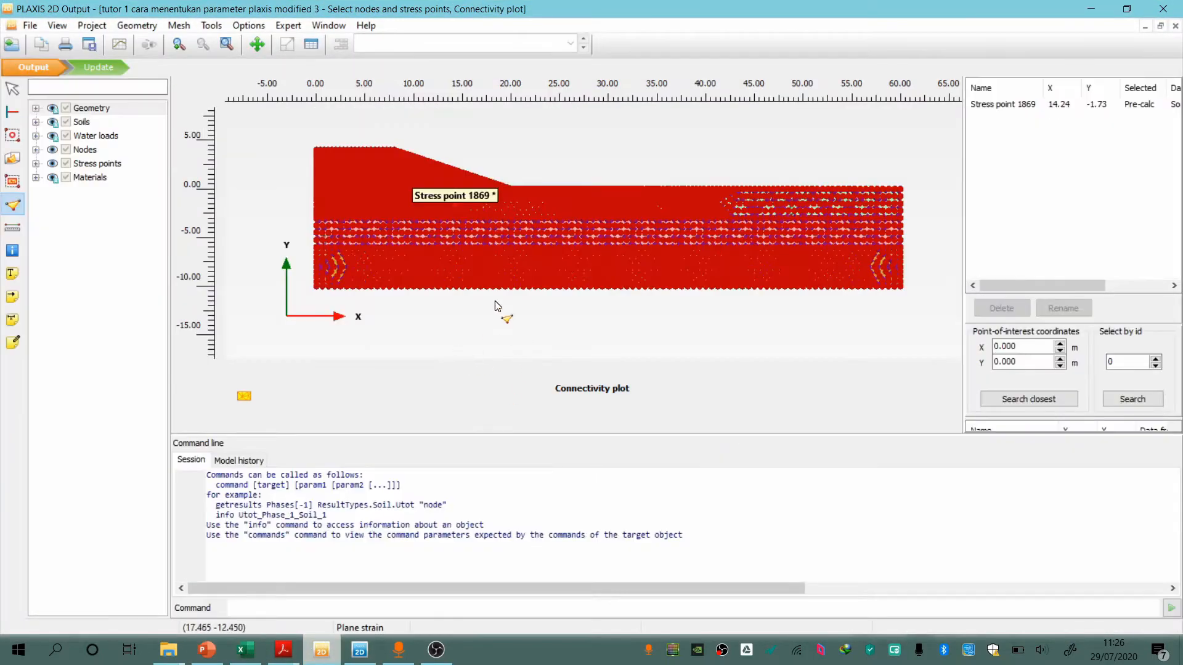
scroll(456, 198, "up", 5)
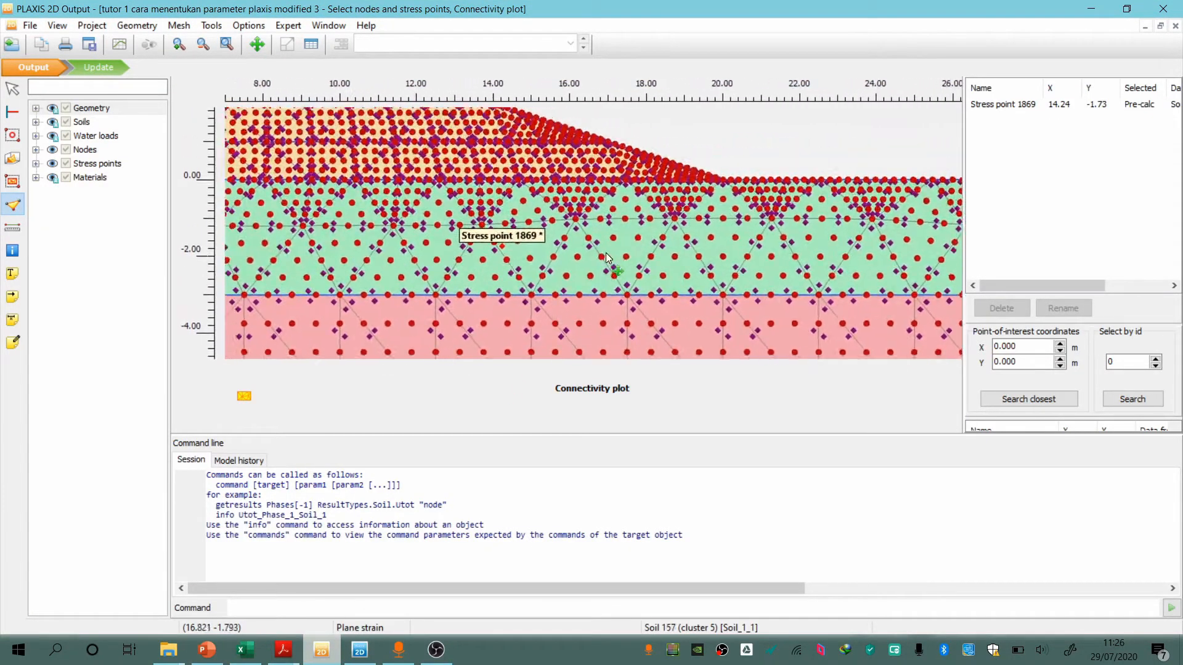
scroll(623, 269, "down", 1)
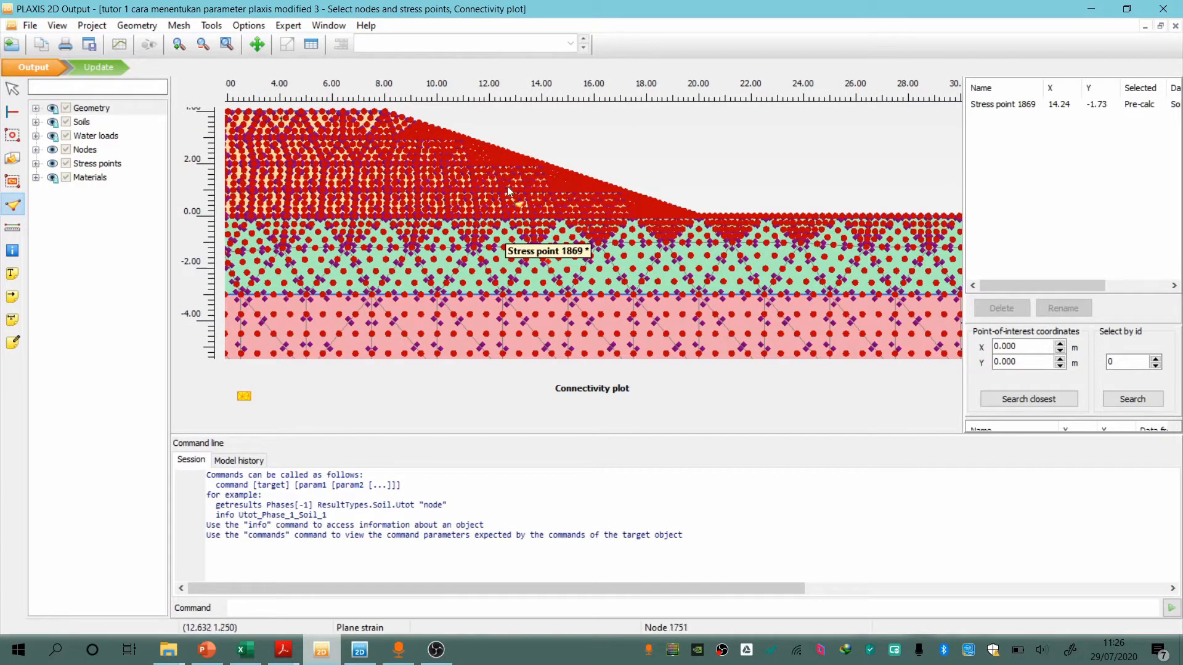
scroll(516, 274, "up", 3)
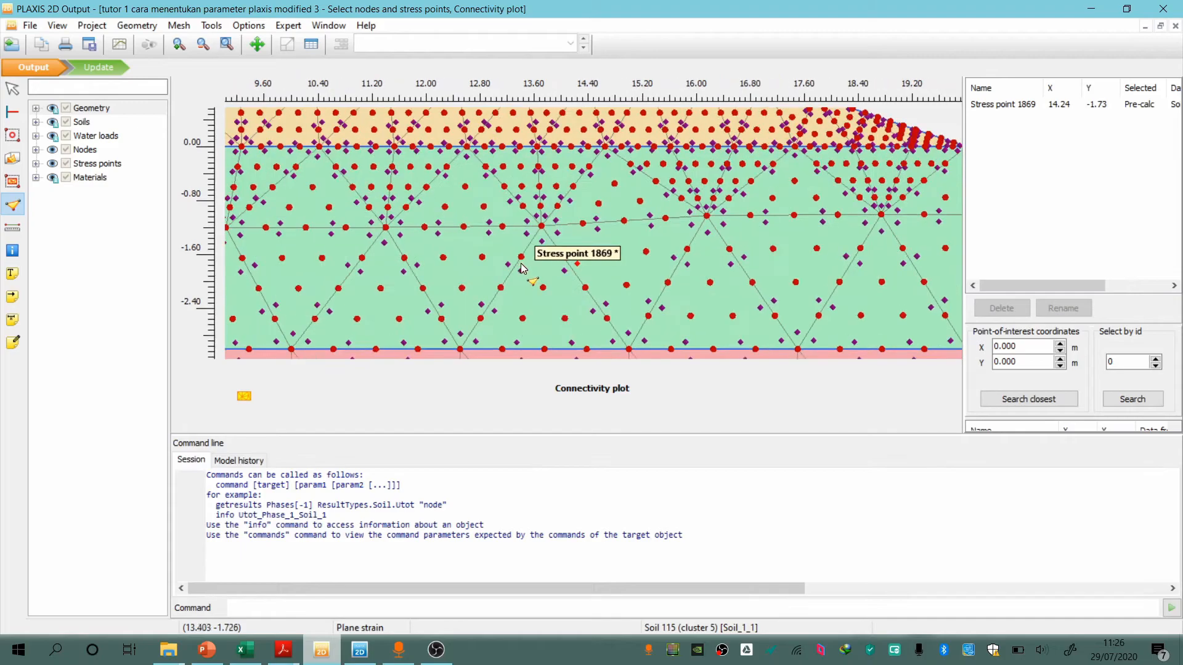
scroll(583, 131, "down", 1)
scroll(592, 239, "up", 2)
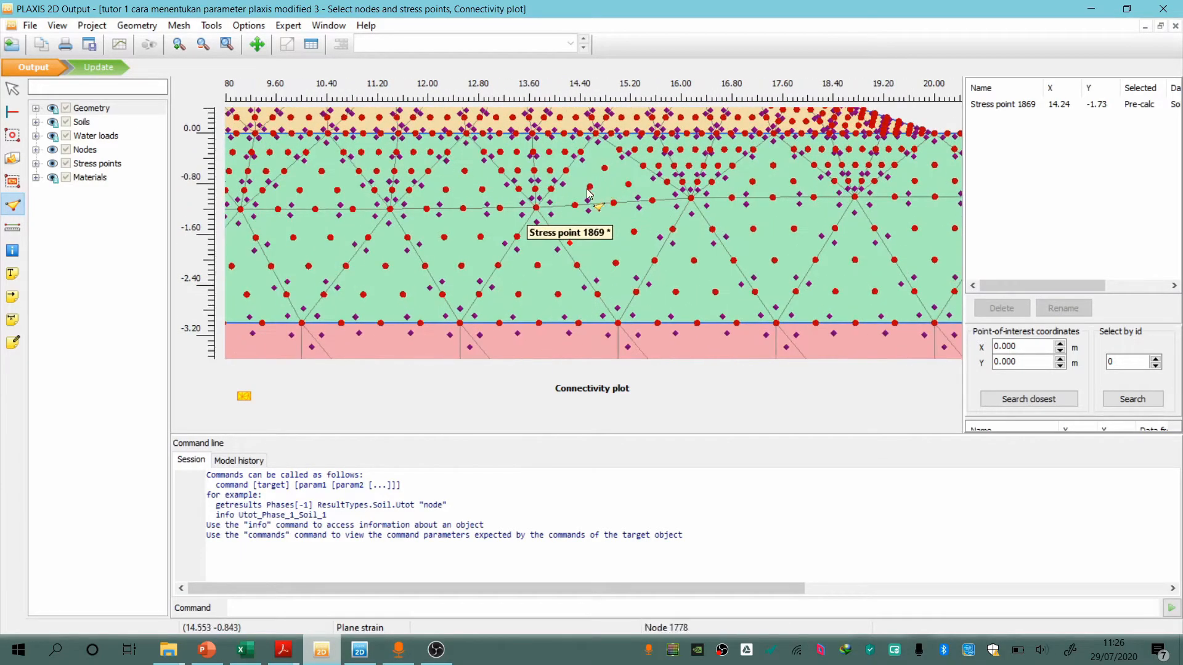
scroll(552, 254, "down", 2)
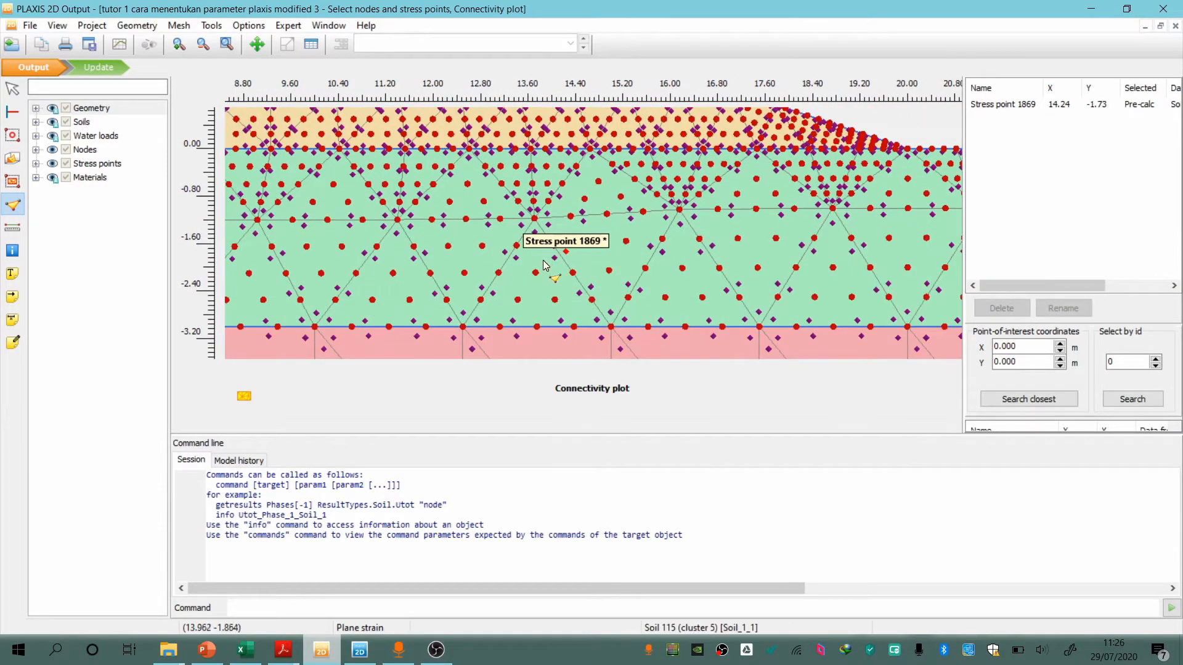
scroll(527, 264, "down", 3)
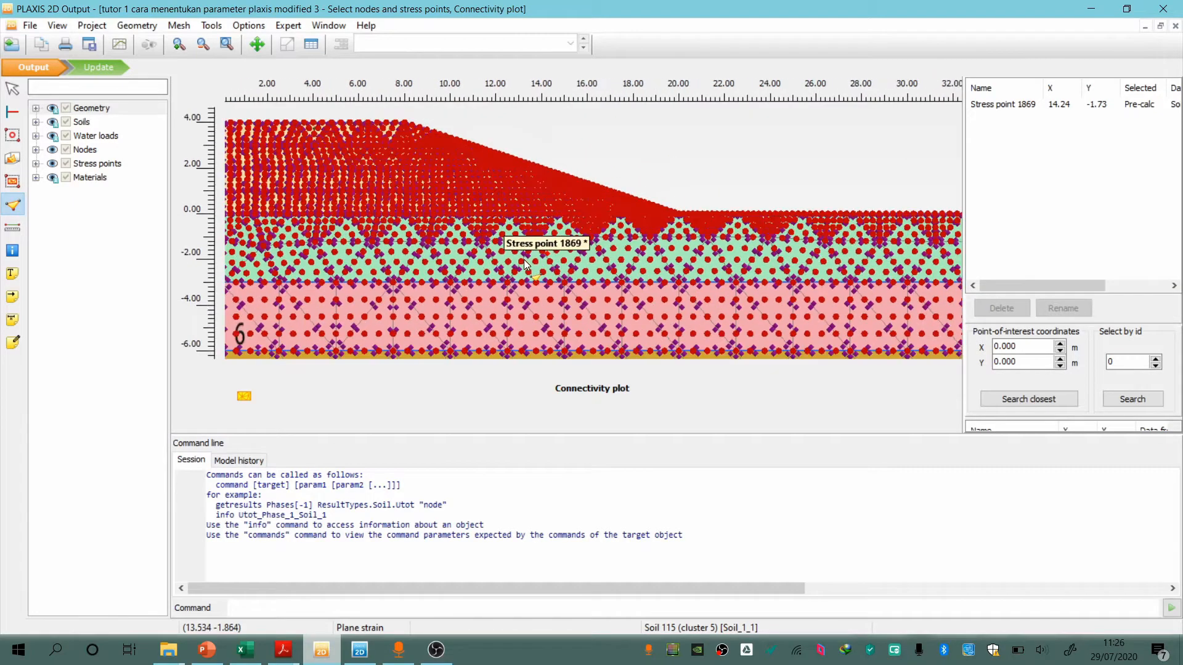
scroll(526, 263, "up", 2)
scroll(526, 264, "up", 3)
left_click(513, 257)
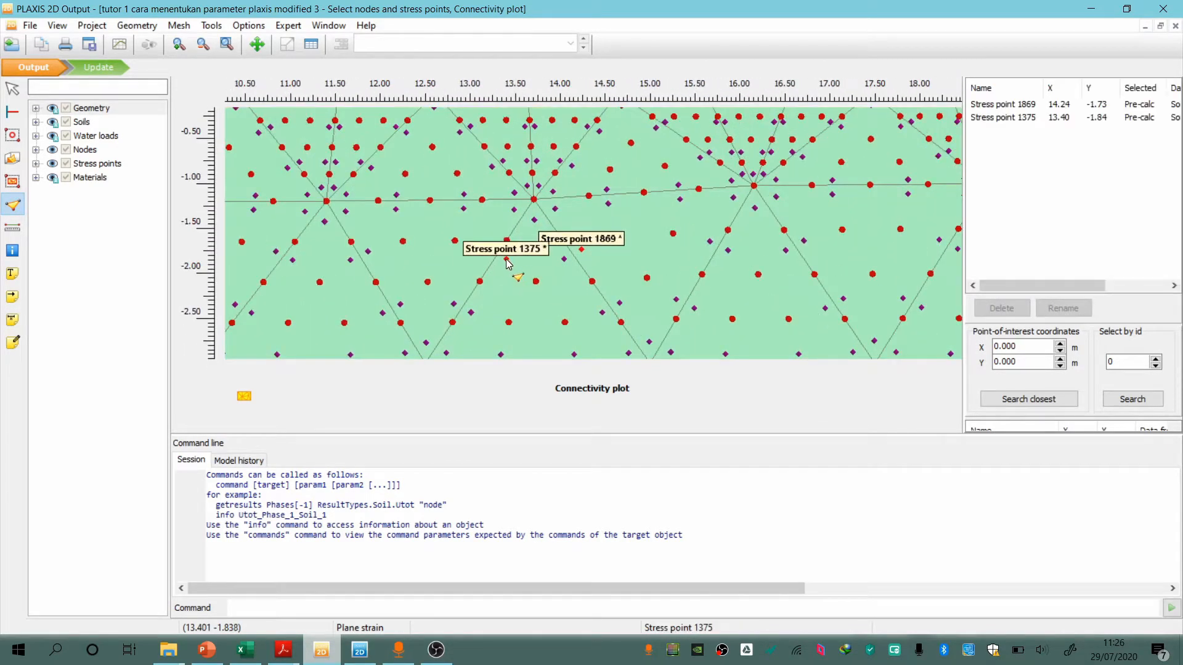
scroll(542, 240, "down", 2)
scroll(543, 240, "down", 4)
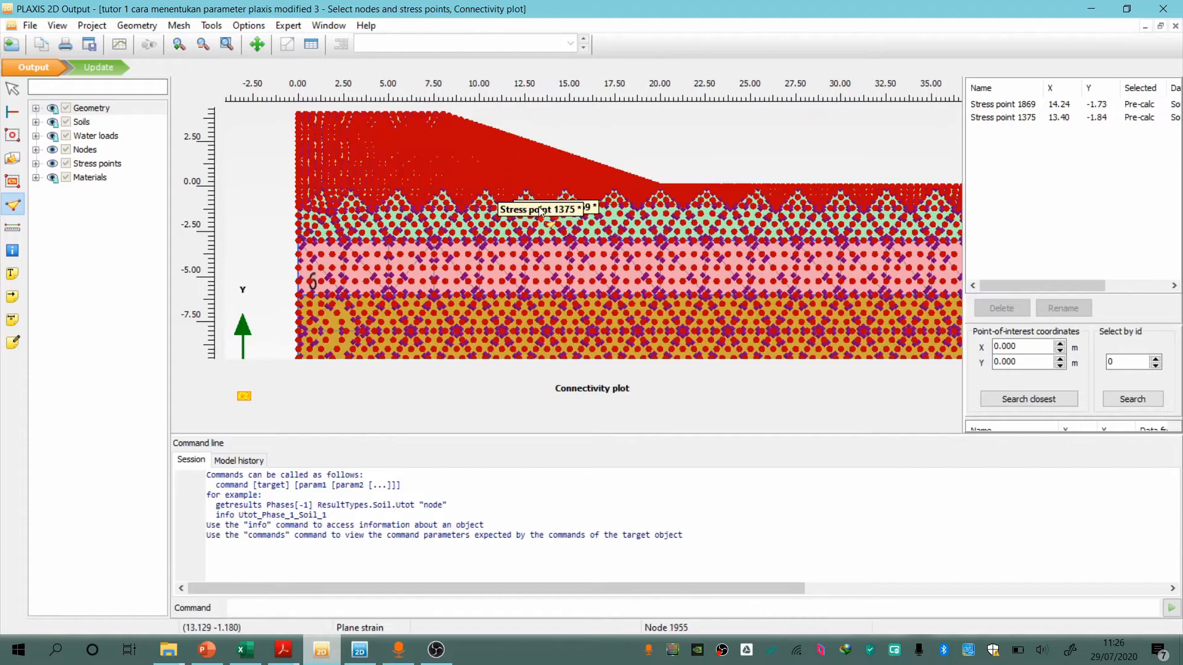
scroll(568, 255, "up", 1)
left_click_drag(596, 143, 593, 184)
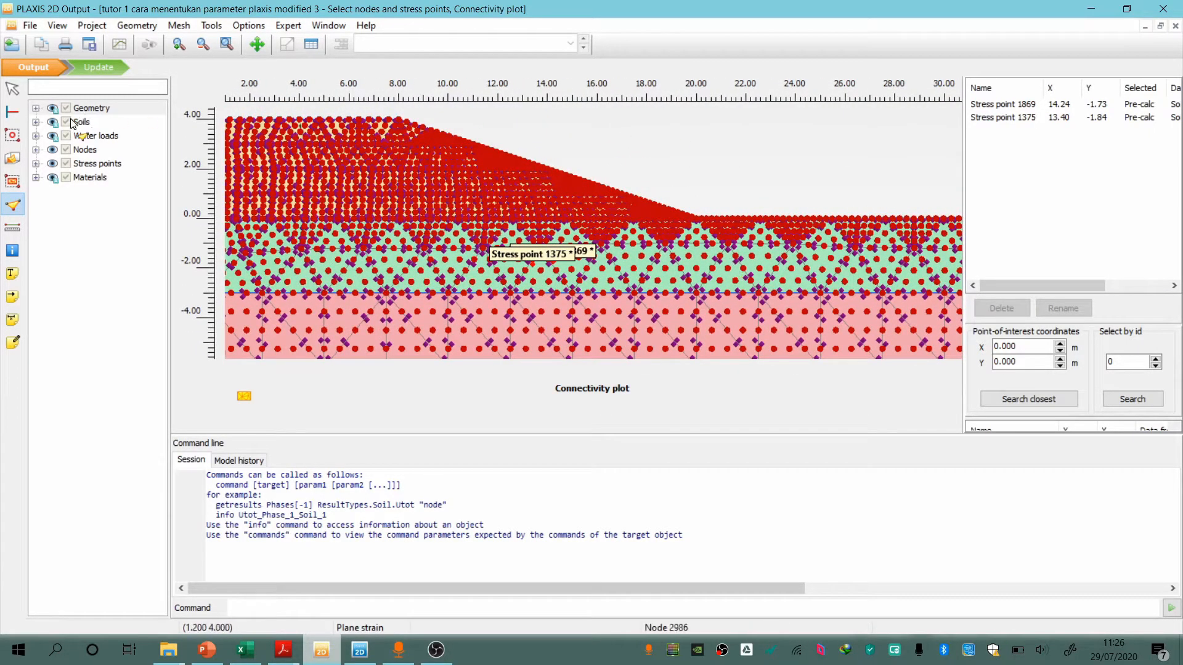
left_click(112, 69)
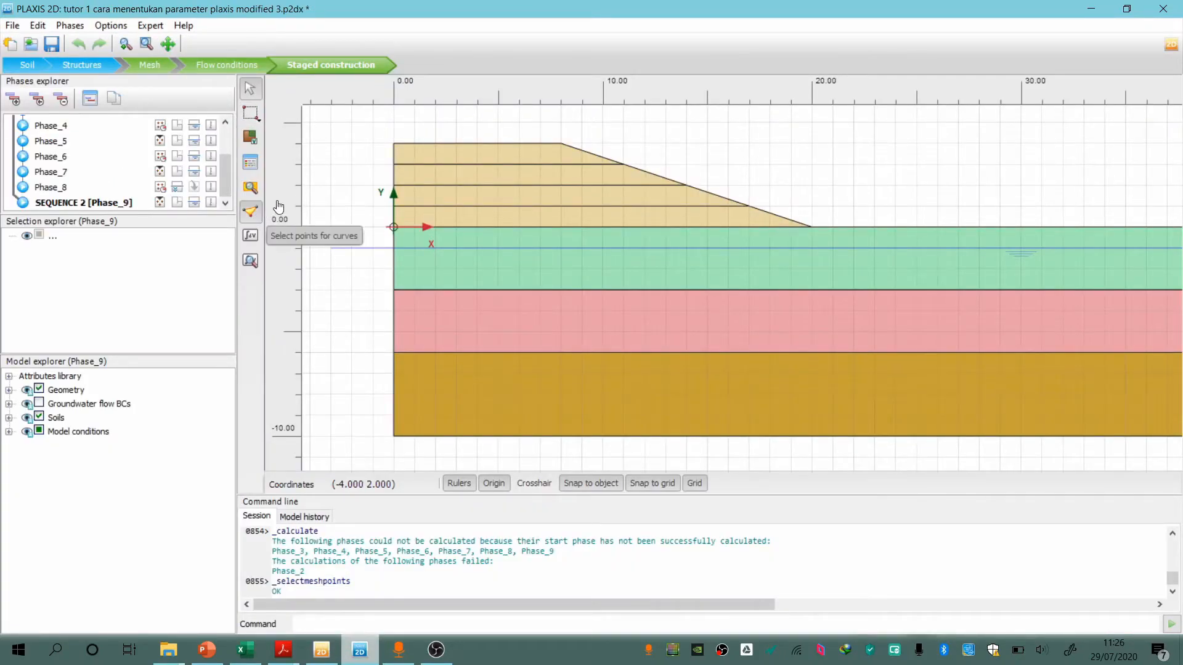
Reopen the curve point selection, delete stress point 1869 and update the selection
left_click(250, 211)
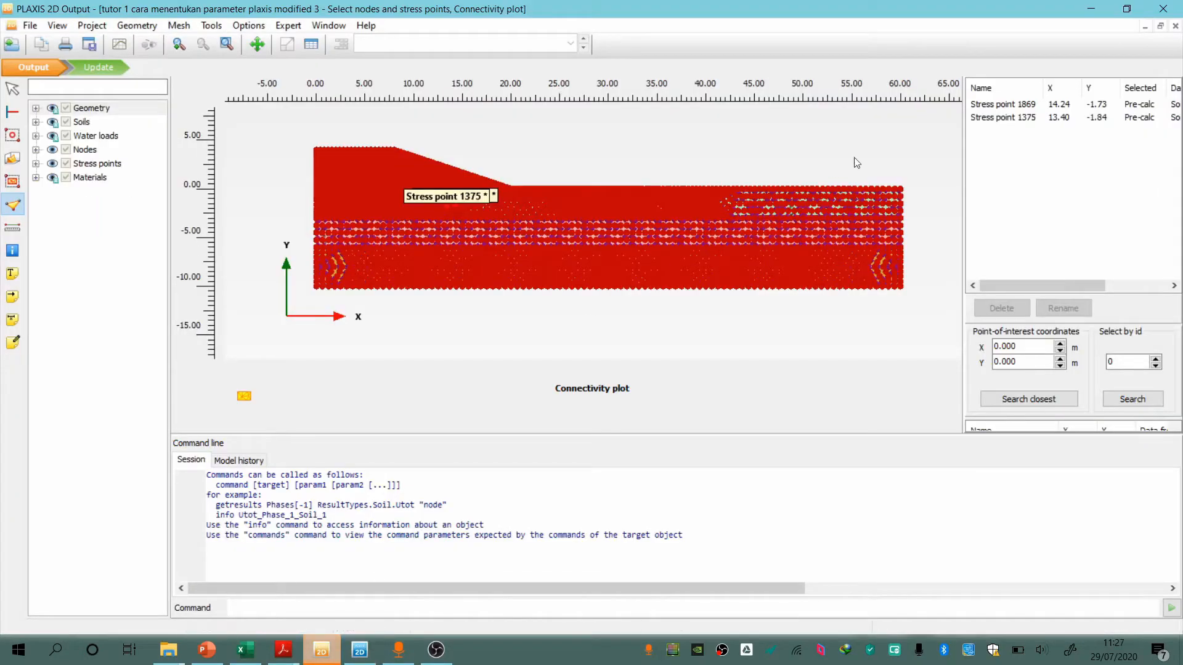
left_click(1003, 105)
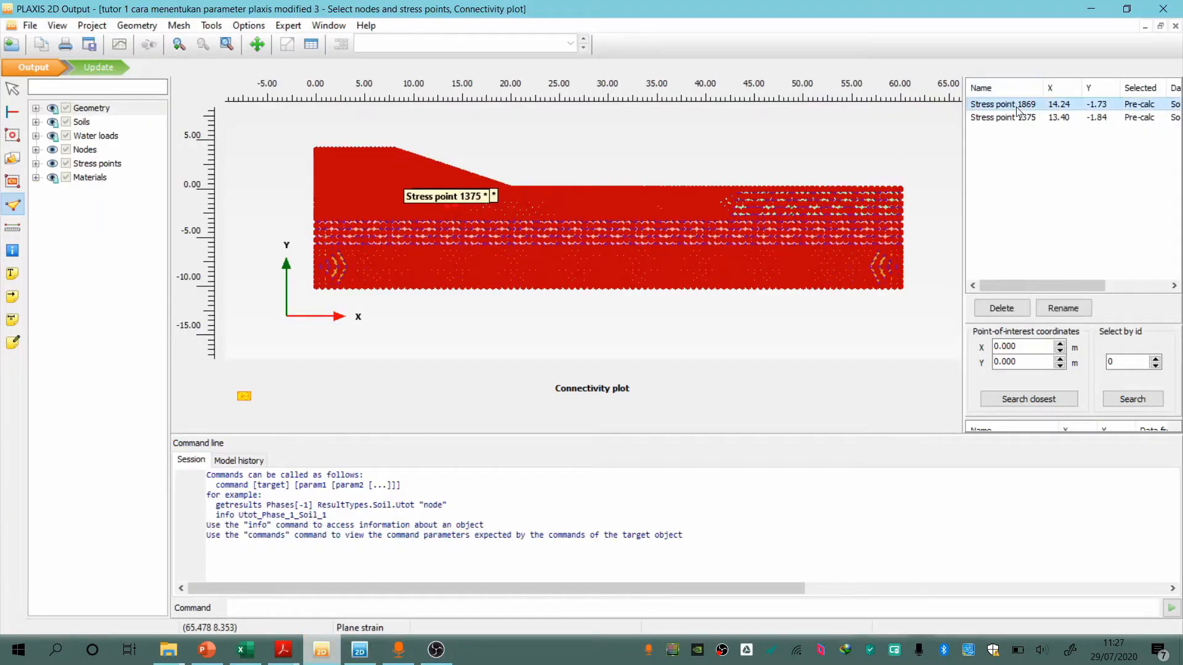
left_click(1011, 314)
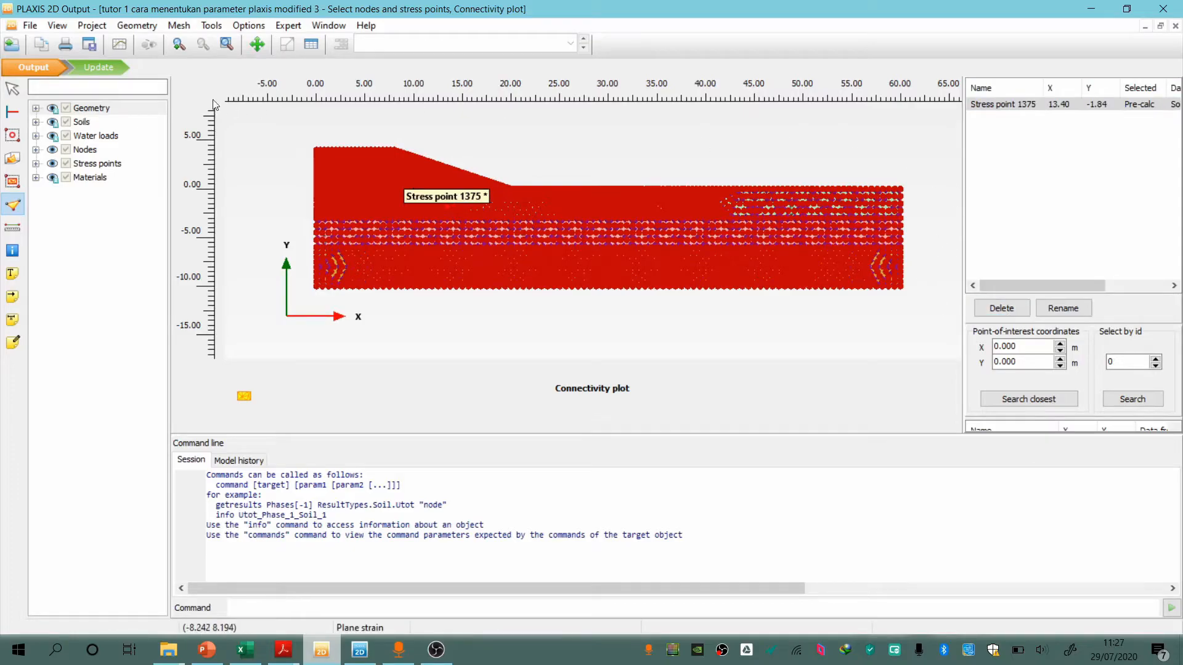
left_click(117, 66)
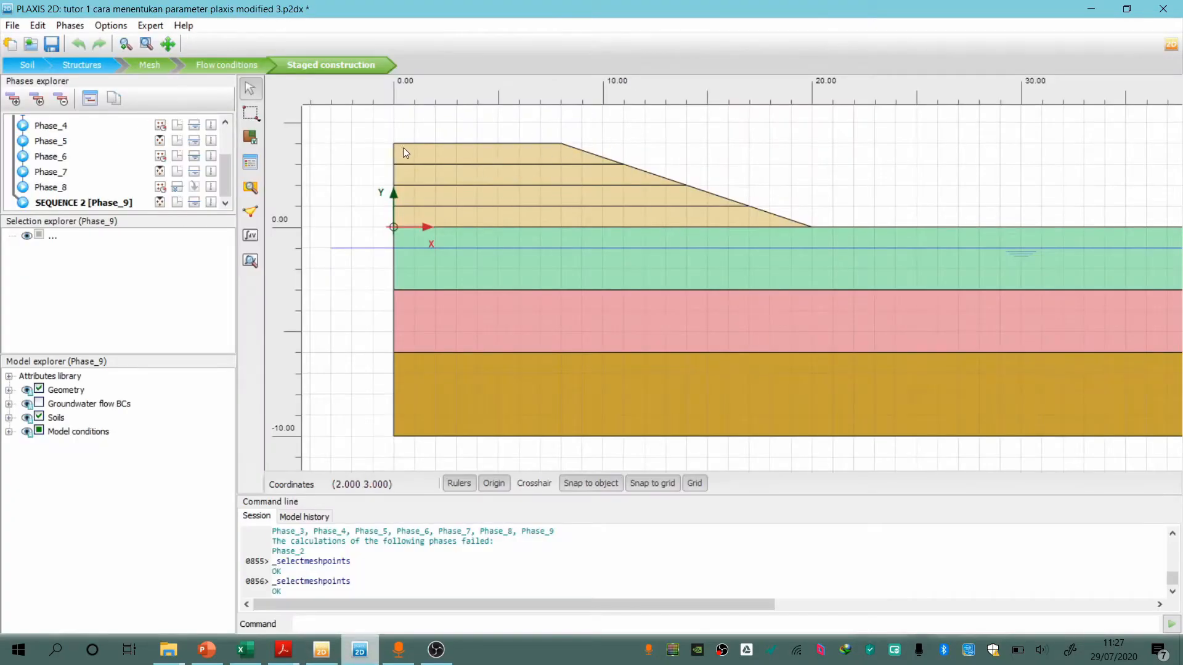
Calculate the construction phases
left_click(256, 239)
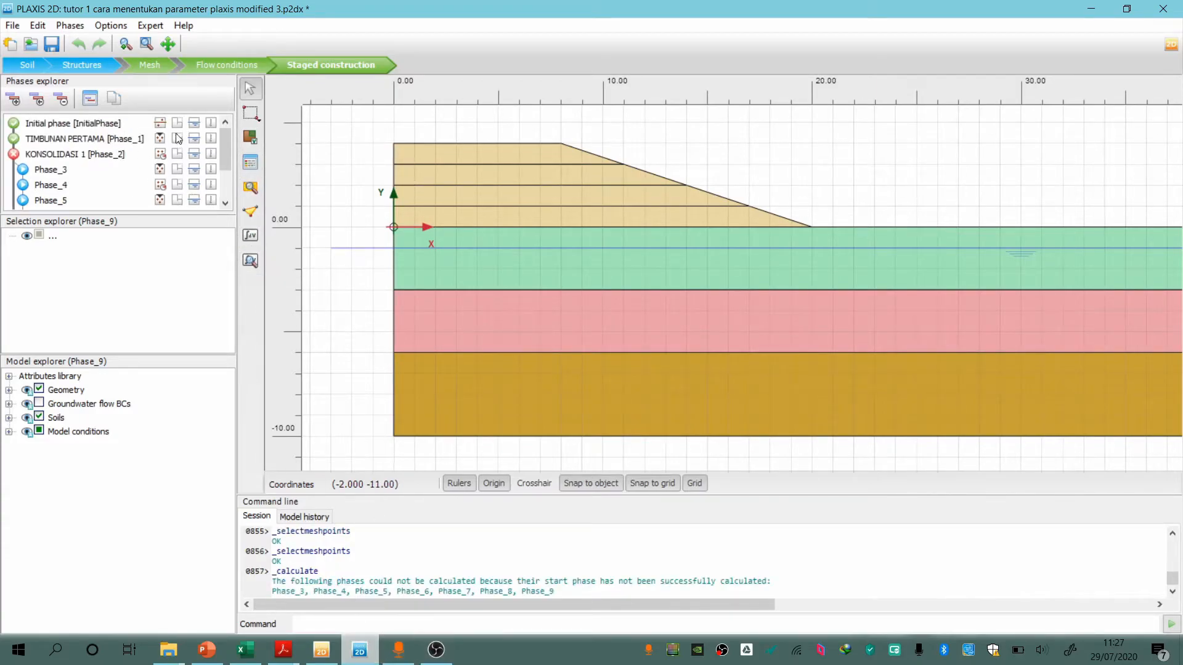
Mark KONSOLIDASI 1, TIMBUNAN PERTAMA and the initial phase for calculation, and recalculate the construction phases
left_click(14, 154)
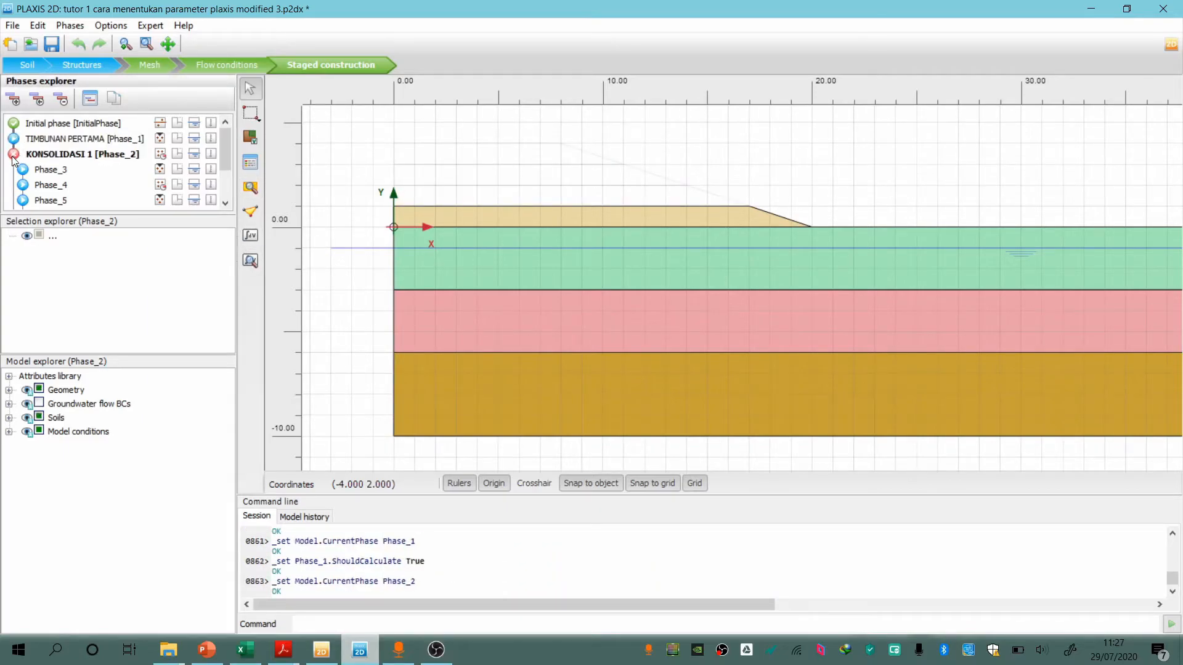
left_click(14, 124)
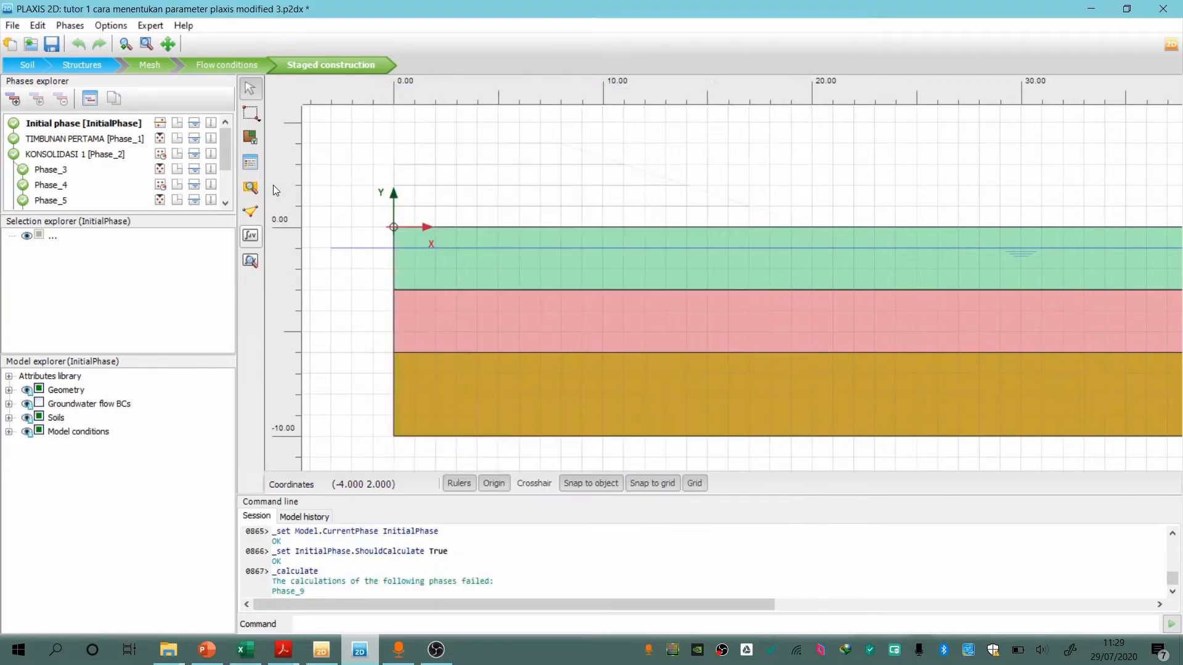
View the calculation results of SEQUENCE 2 [Phase_9] in PLAXIS 2D Output and examine the deformed mesh around the embankment
scroll(73, 172, "down", 2)
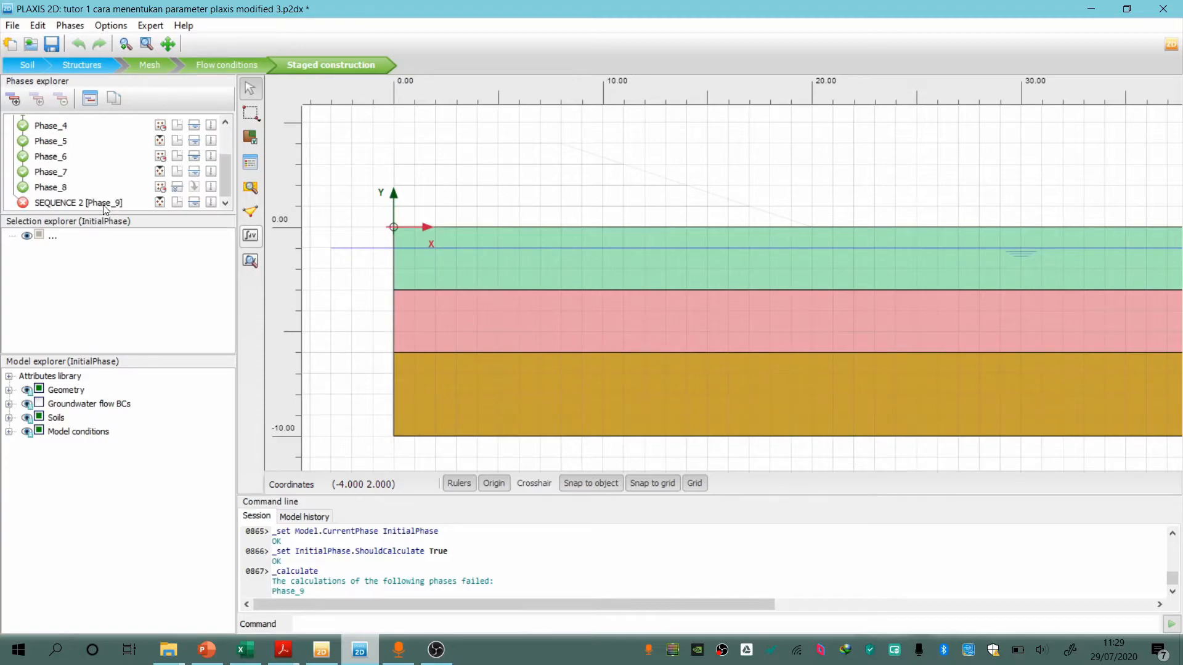
left_click(105, 206)
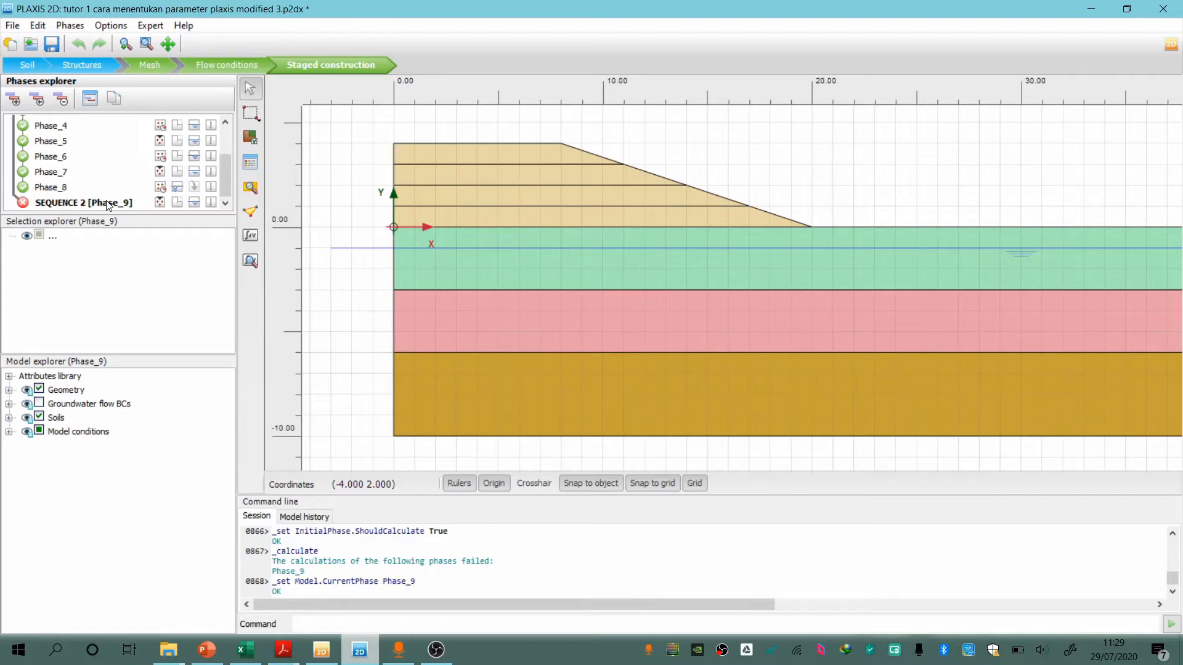
left_click(251, 269)
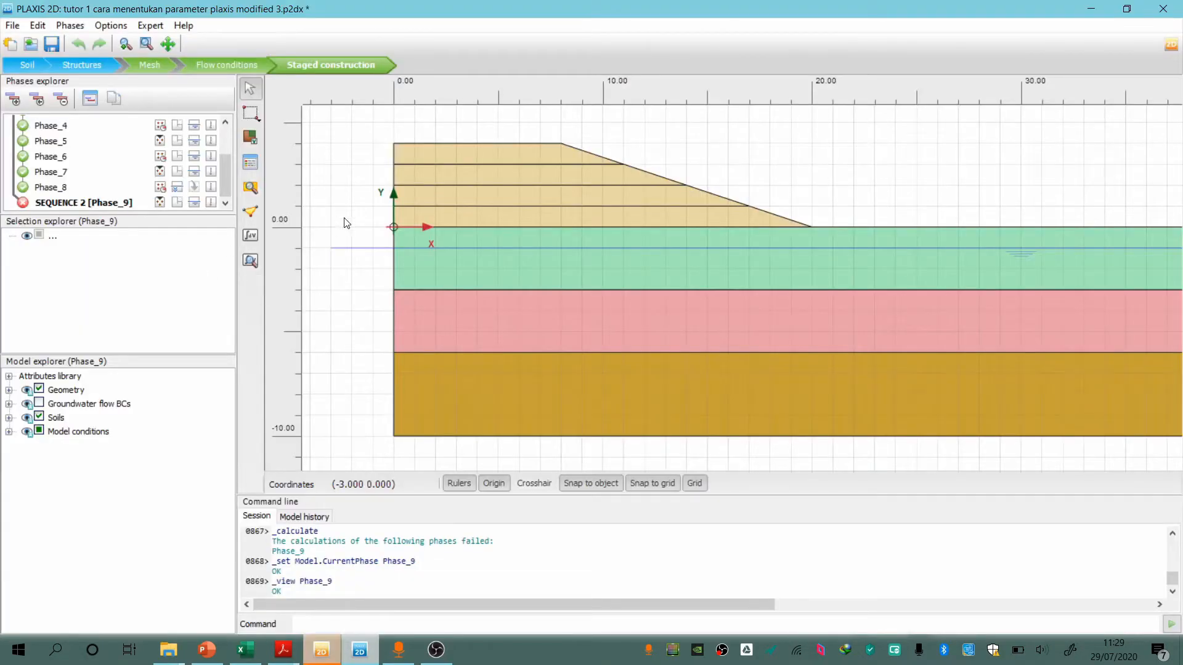
left_click(323, 649)
scroll(478, 184, "up", 3)
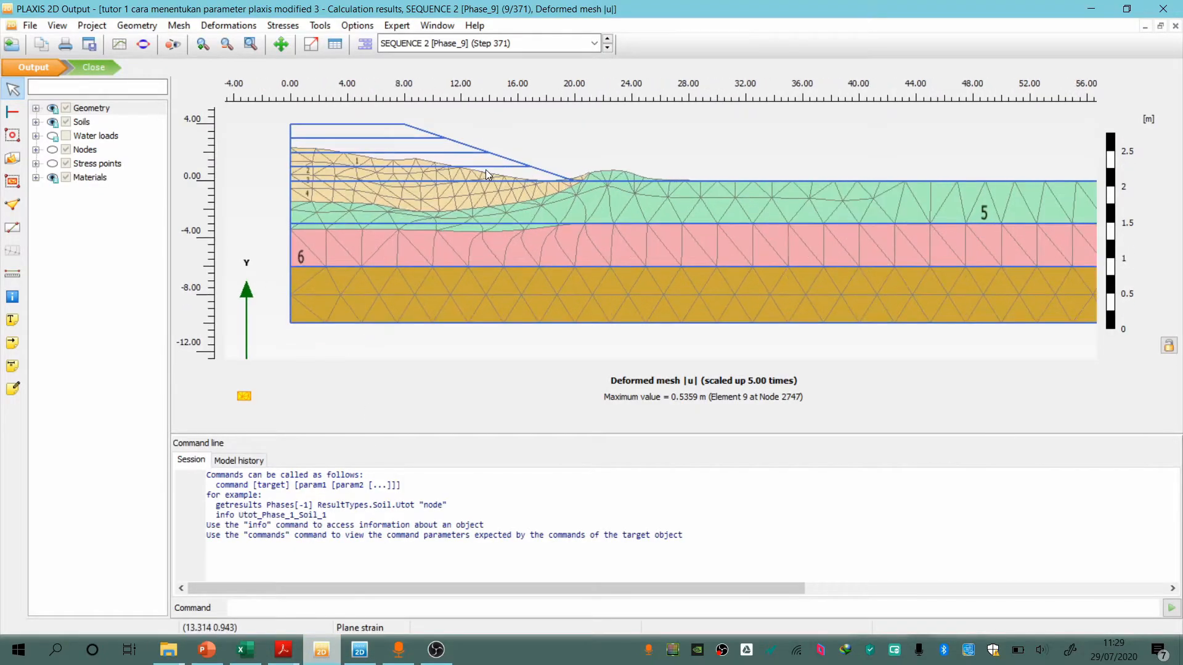
scroll(486, 212, "up", 1)
scroll(504, 216, "up", 1)
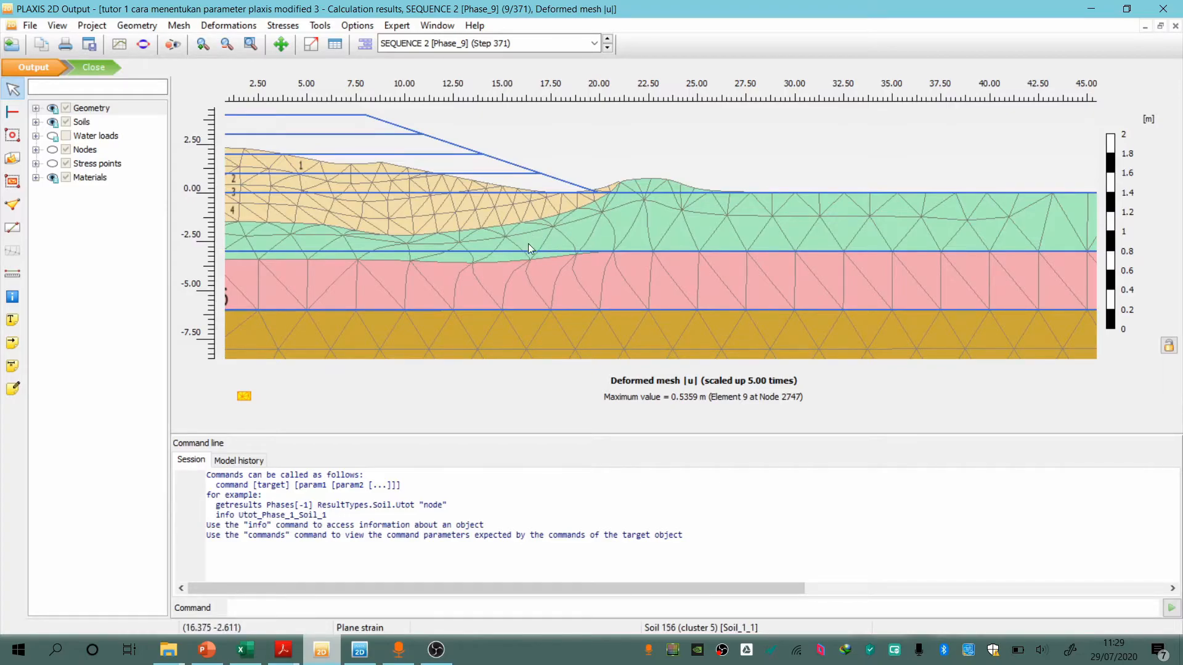
Start a new chart from the Curves manager
left_click(316, 26)
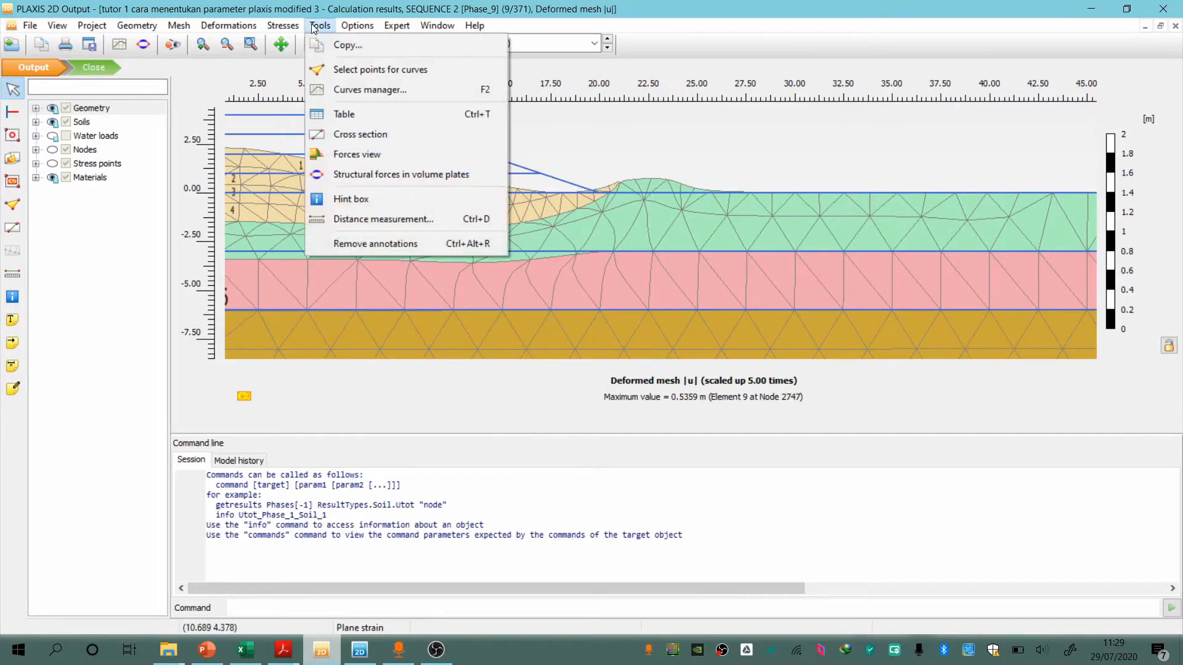
mouse_move(286, 32)
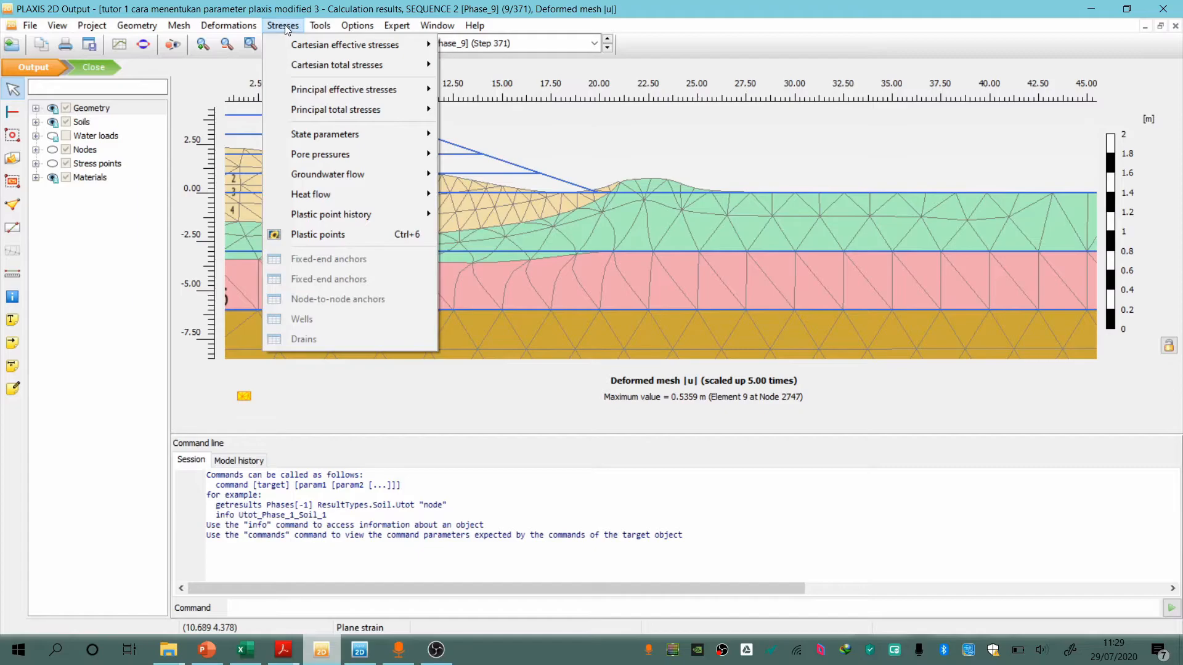
mouse_move(320, 25)
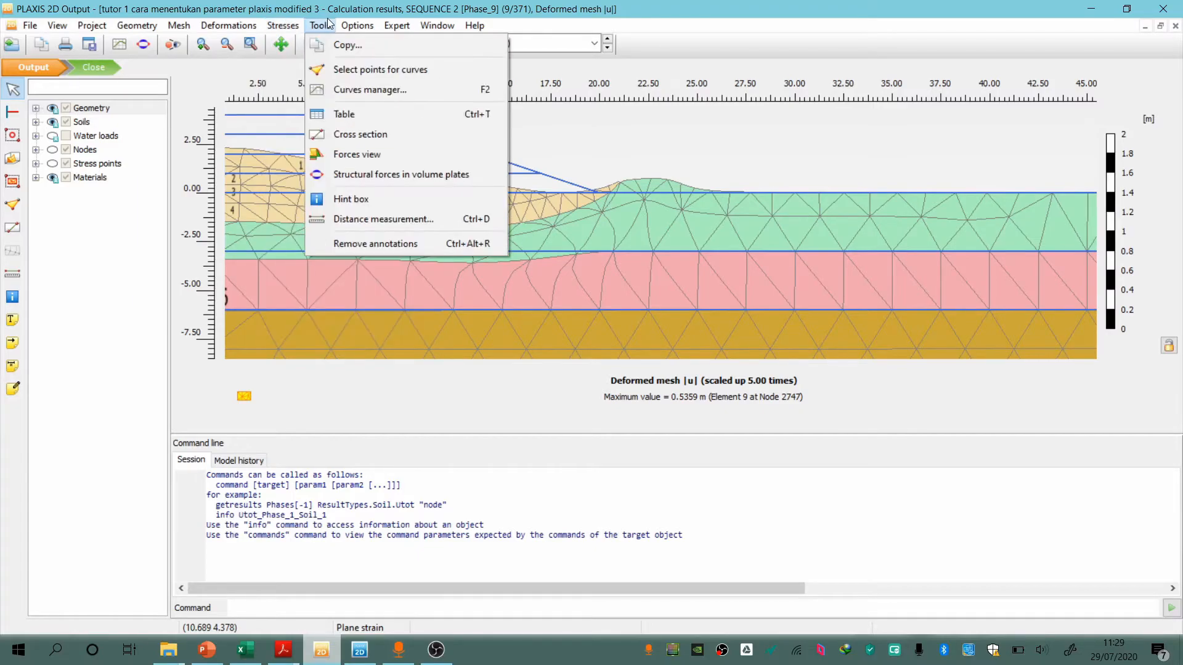
left_click(342, 87)
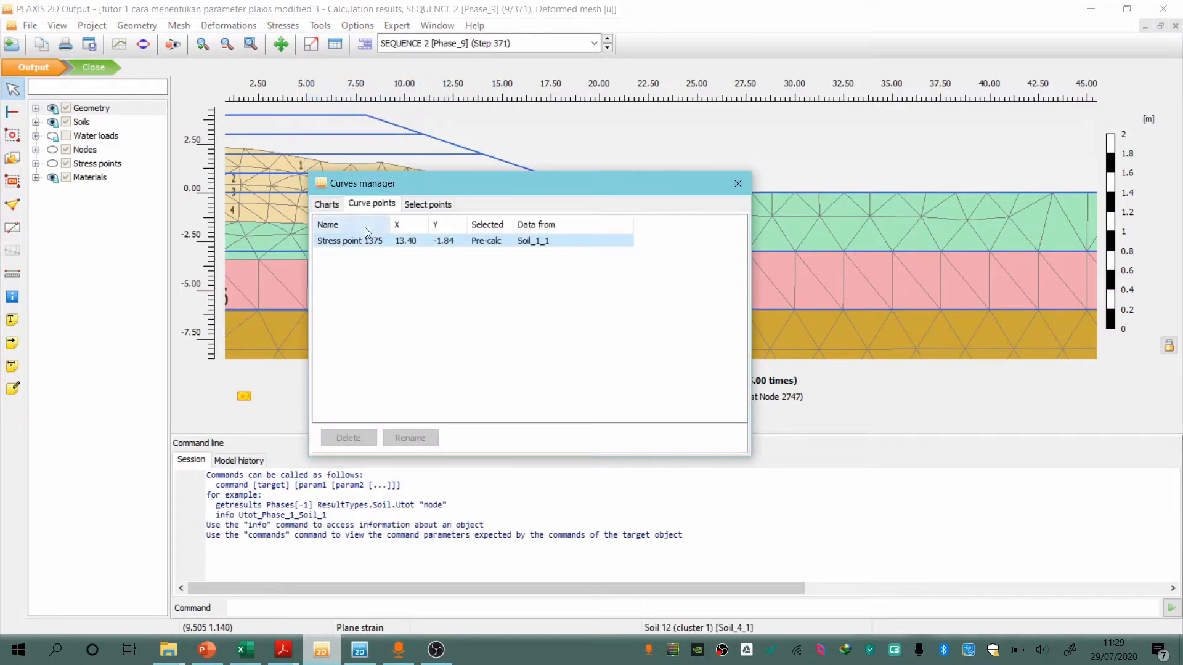
left_click(326, 204)
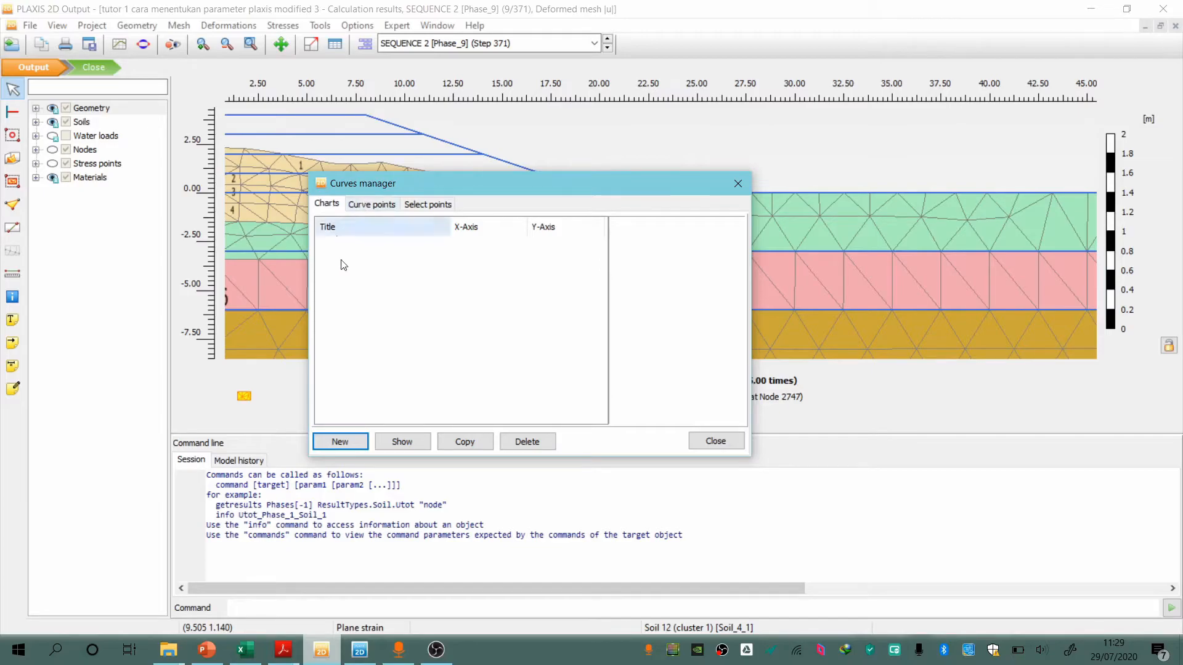
left_click(340, 442)
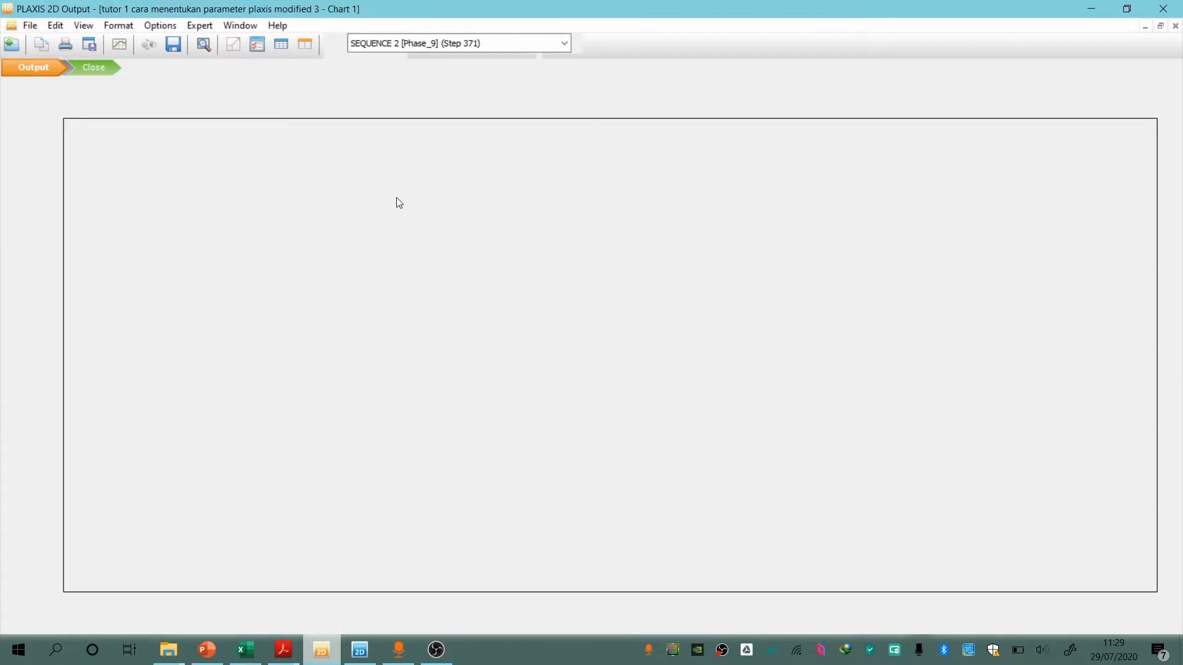
Generate a curve for stress point 1375 with (σ'1+σ'3)/2 on the X-axis and (σ1-σ3)/2 on the Y-axis, consulting the MIT stress path slide
left_click_drag(596, 193, 444, 164)
left_click(462, 221)
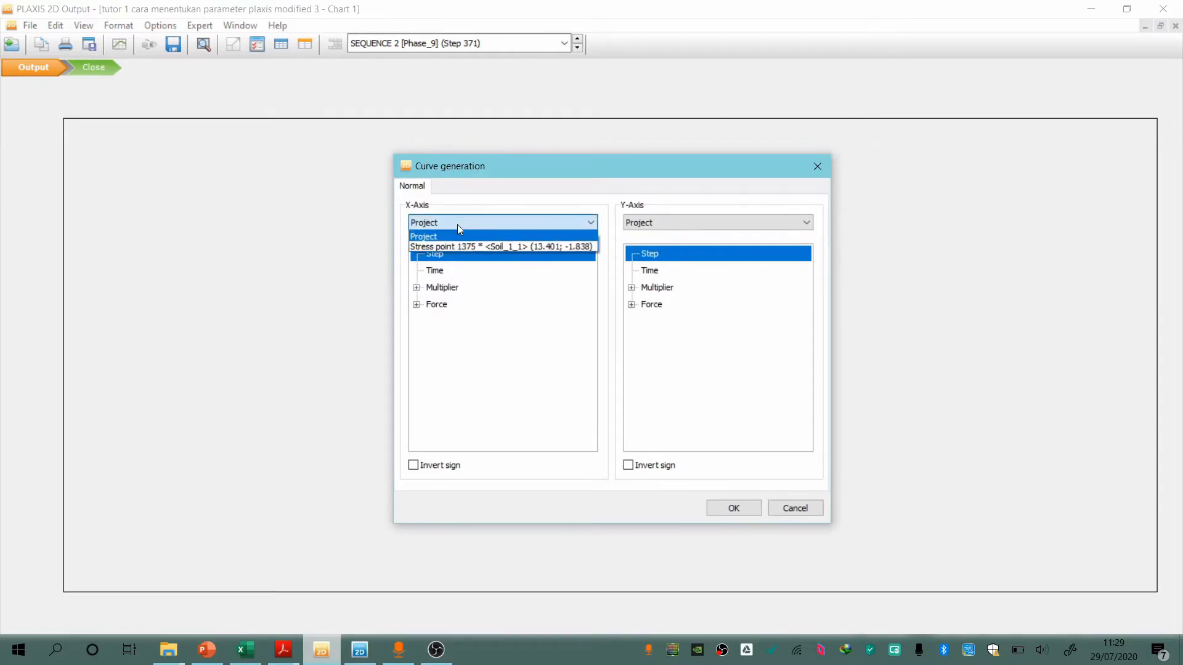
left_click(444, 241)
left_click(665, 223)
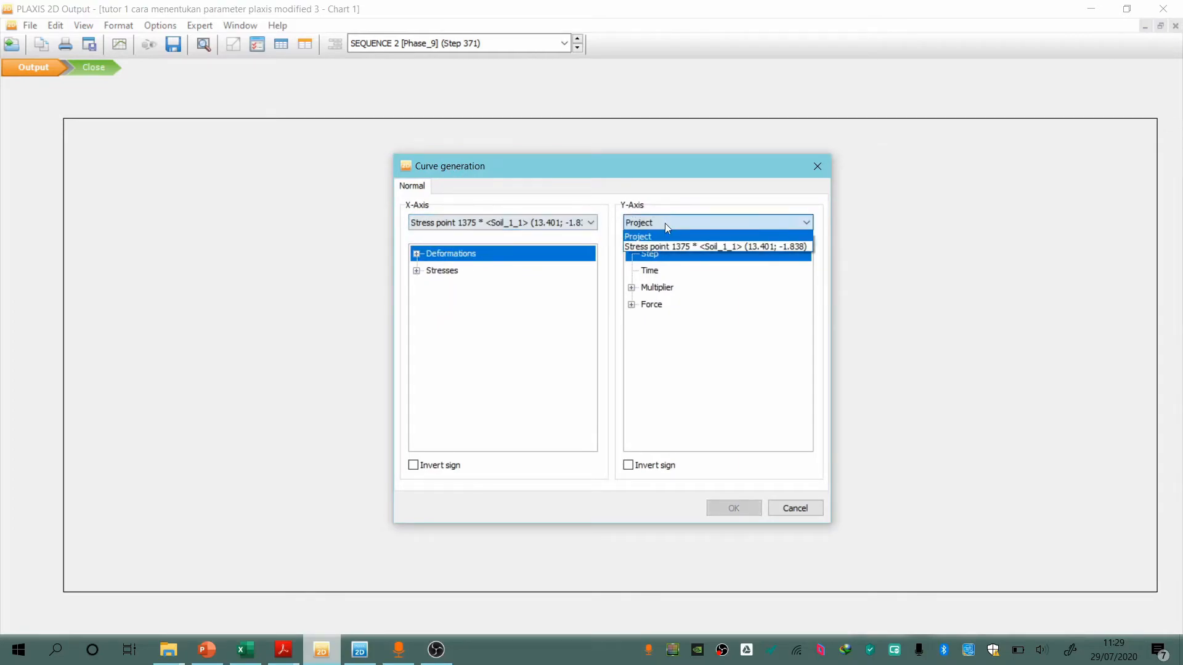
left_click(667, 246)
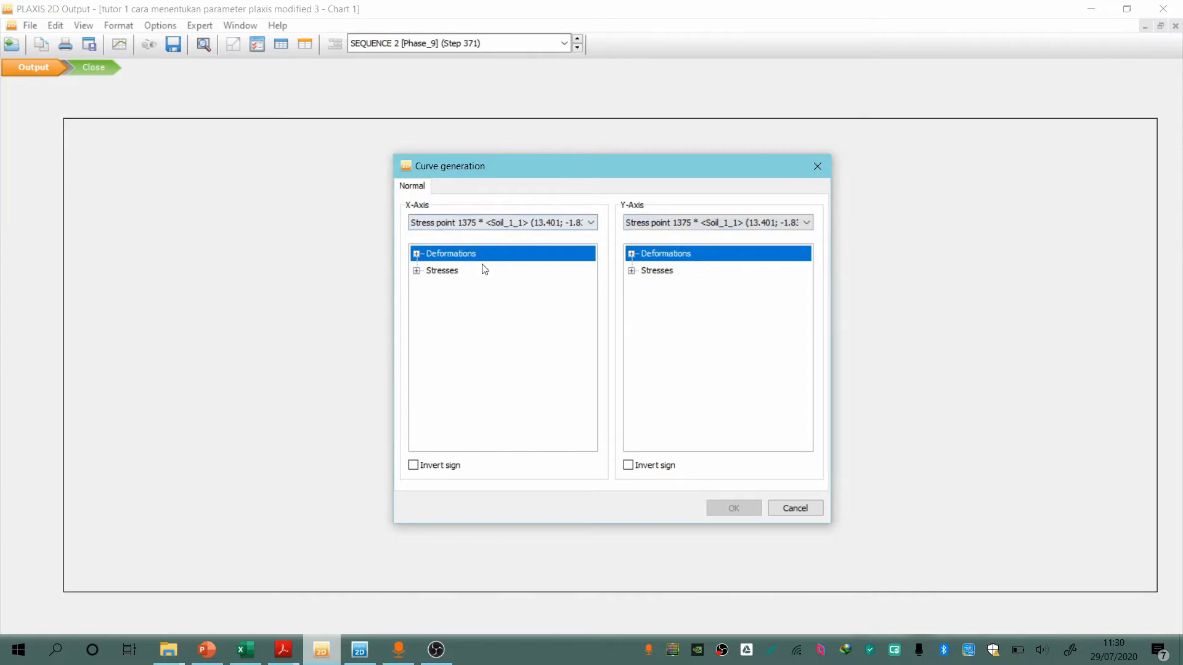
left_click(417, 271)
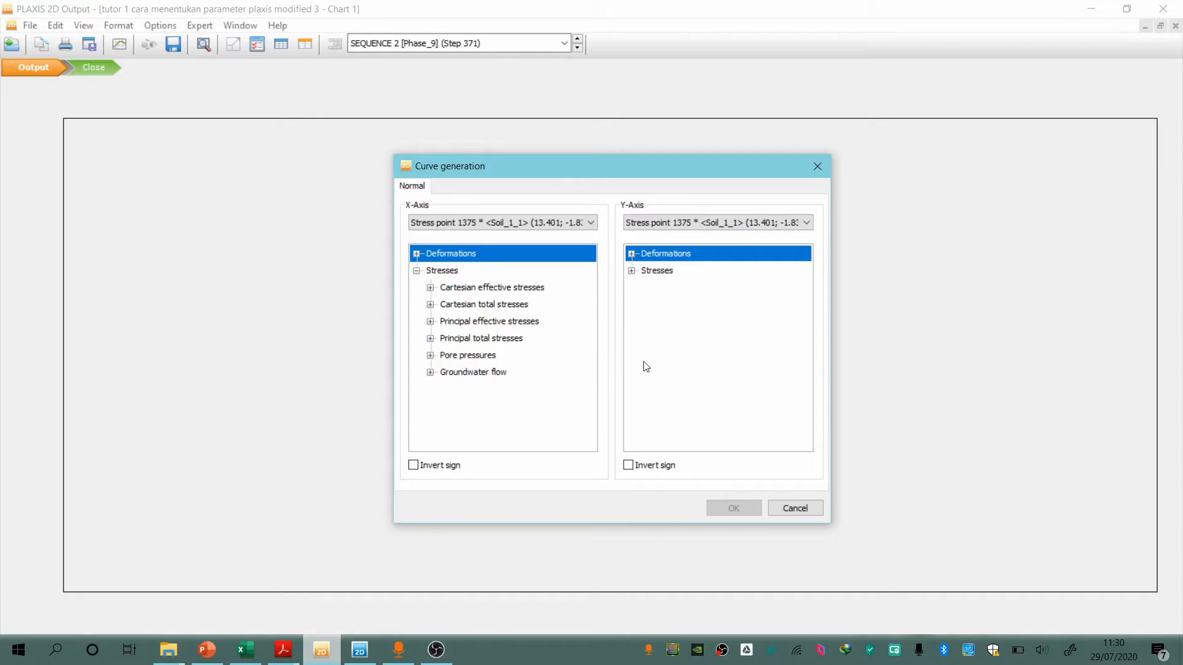
left_click(207, 650)
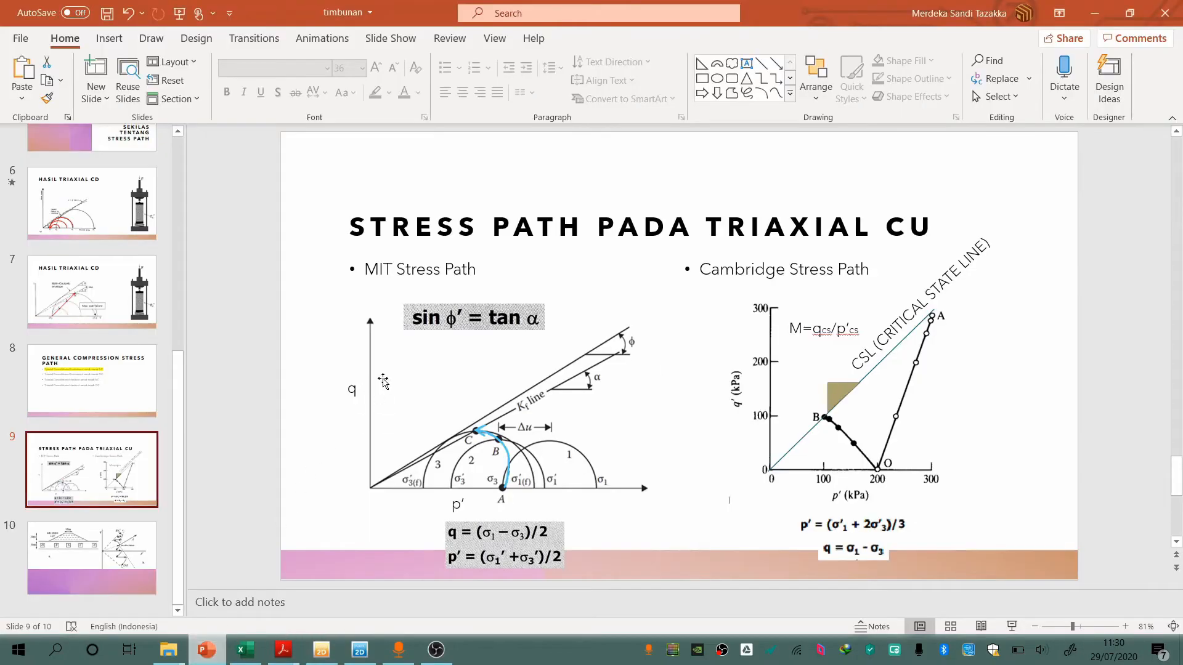
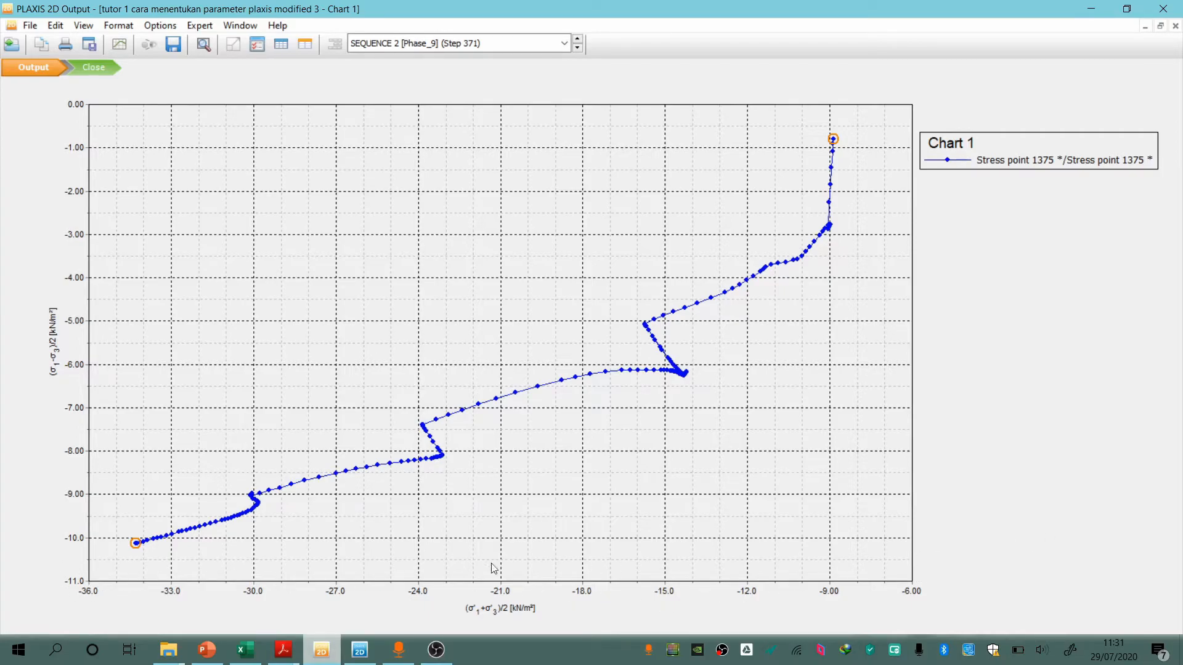
Flip the stress path chart horizontally and vertically in its chart settings
right_click(507, 473)
left_click(545, 546)
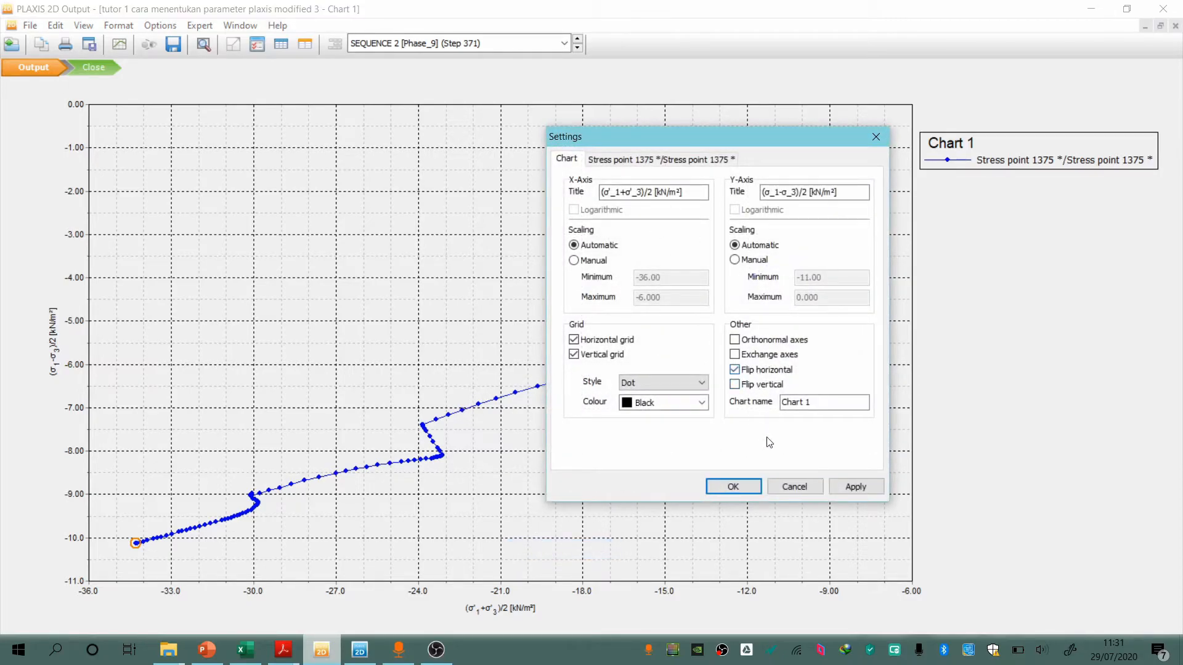
left_click(850, 486)
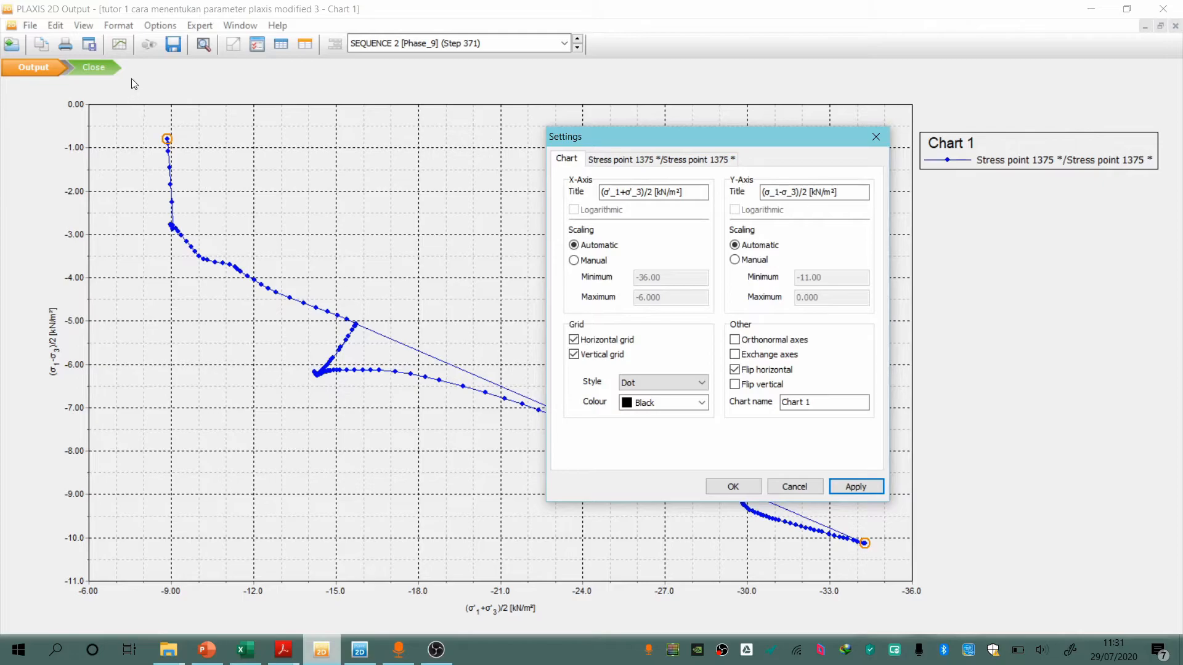
left_click(750, 385)
left_click(838, 488)
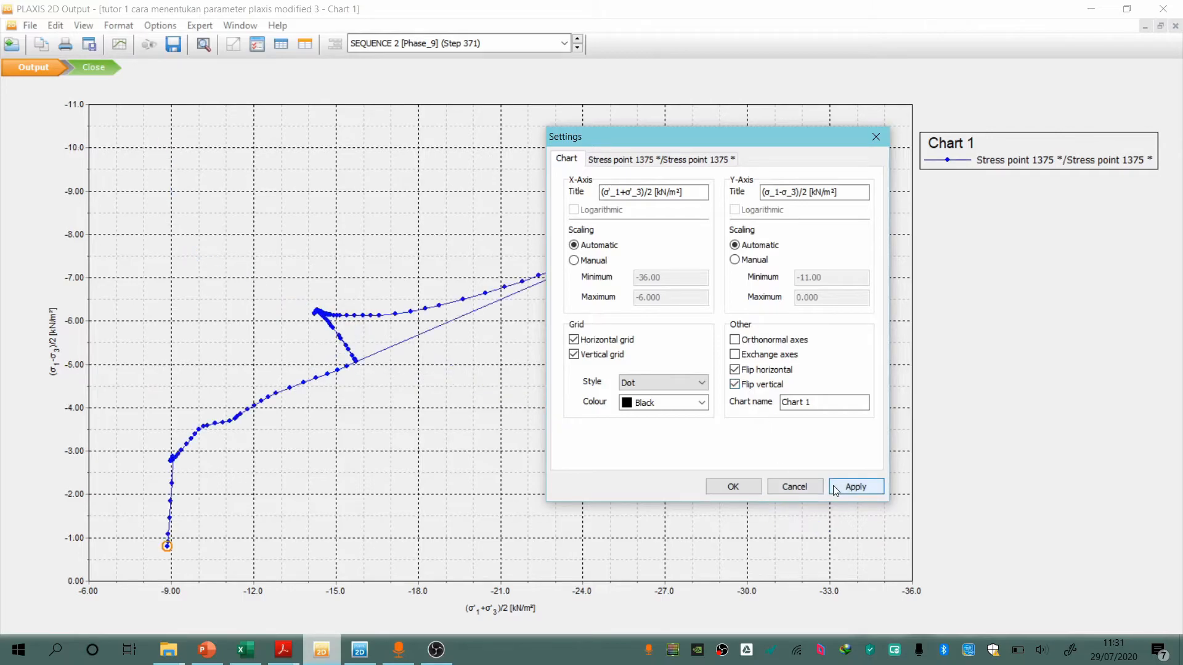
left_click(739, 488)
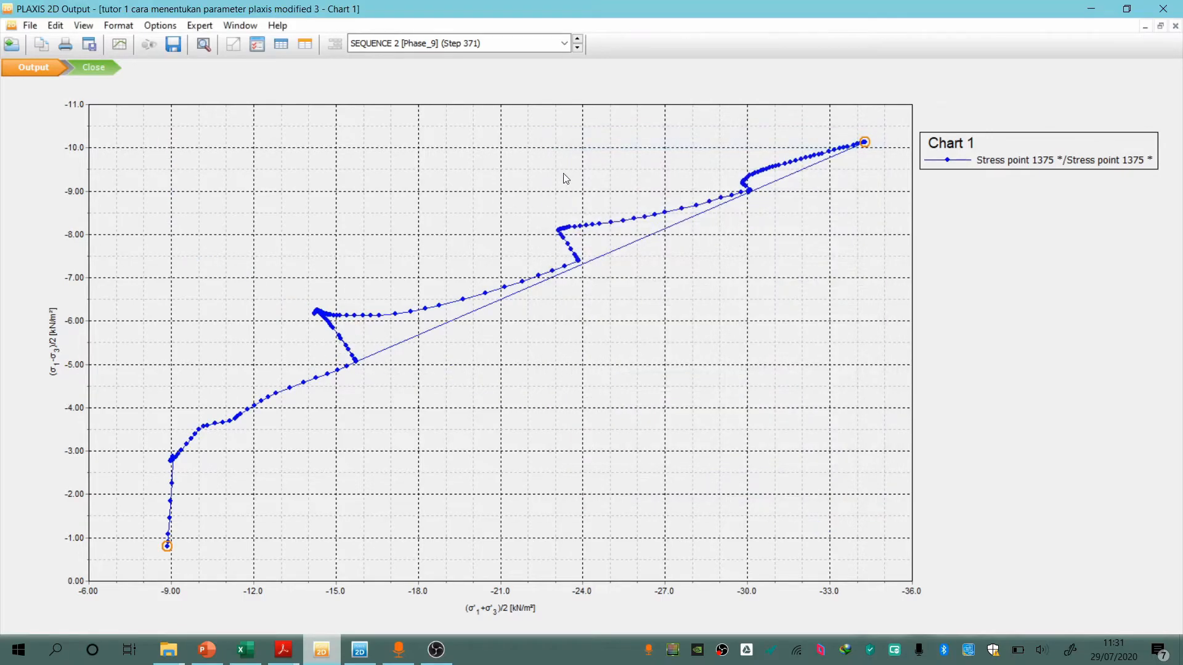
Exclude SEQUENCE 2 [Phase_9] from the phases shown for the stress point 1375 curve
right_click(437, 183)
left_click(480, 259)
left_click(671, 161)
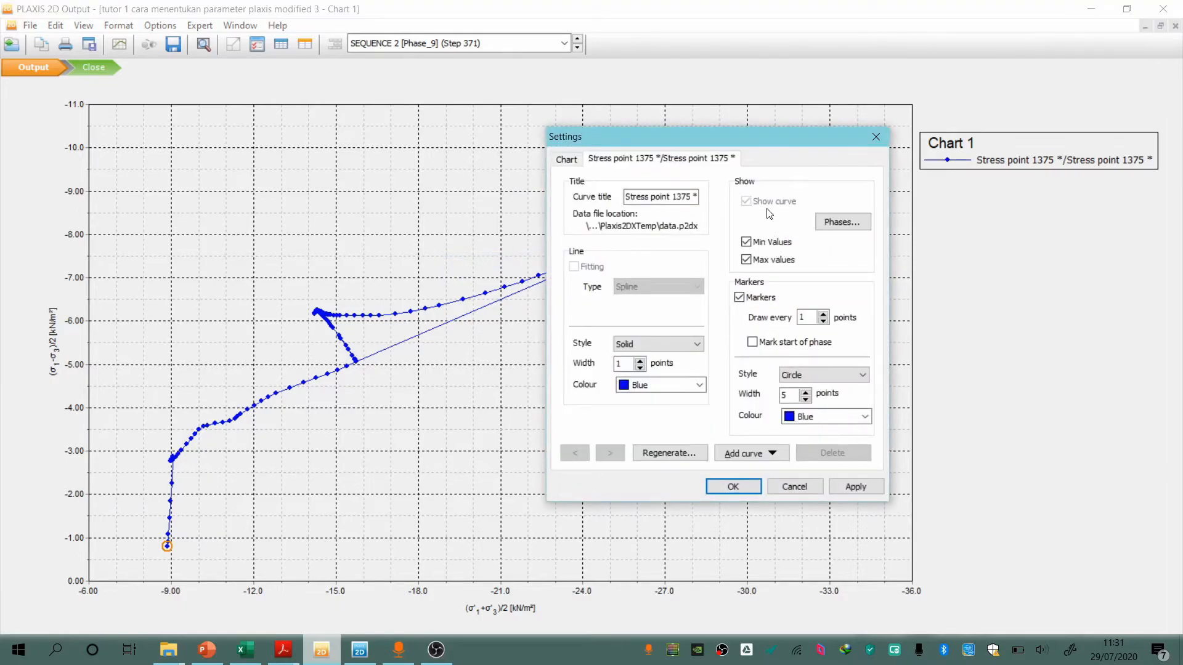
left_click(826, 220)
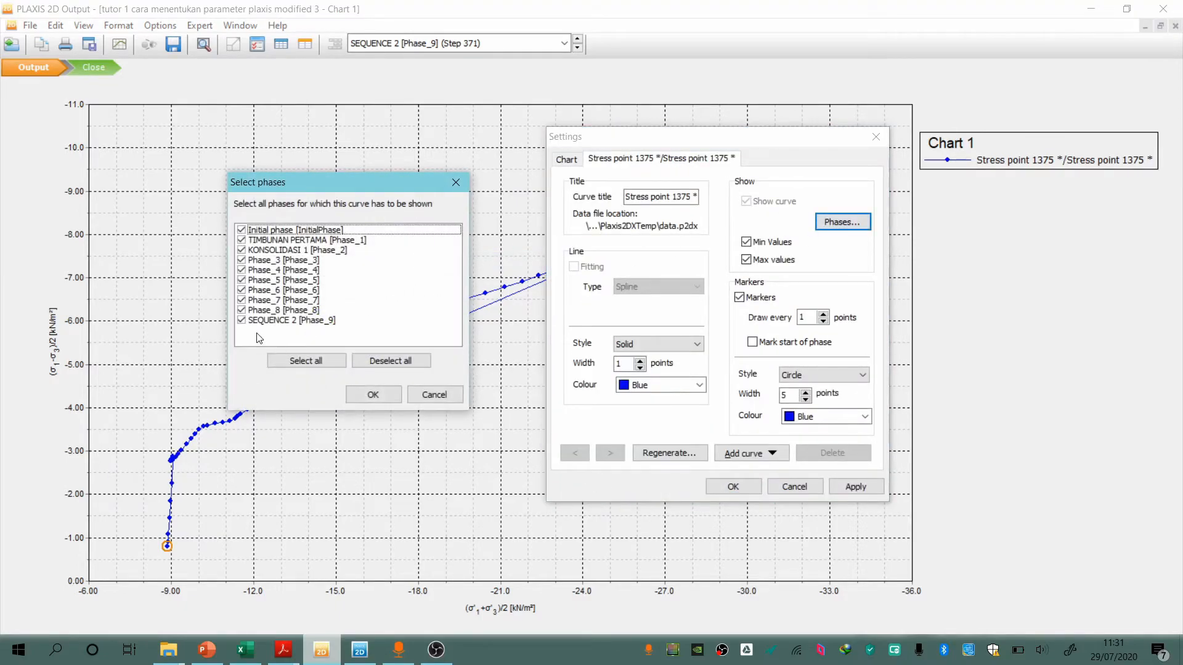
left_click(285, 320)
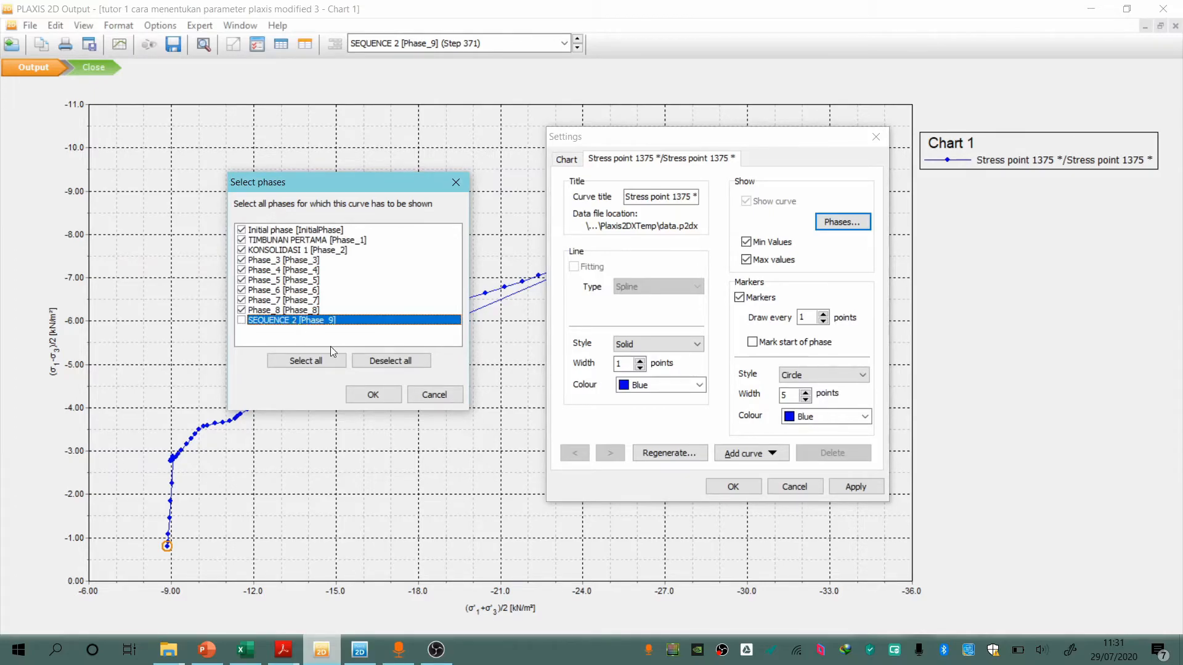
left_click(371, 394)
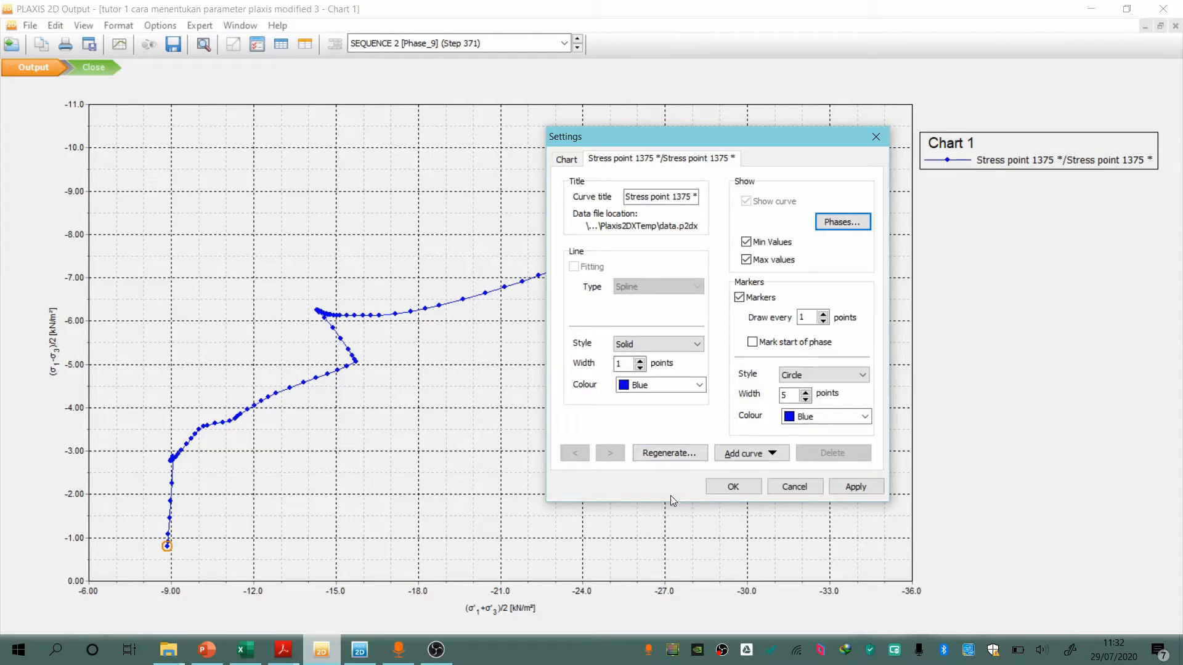
left_click(734, 487)
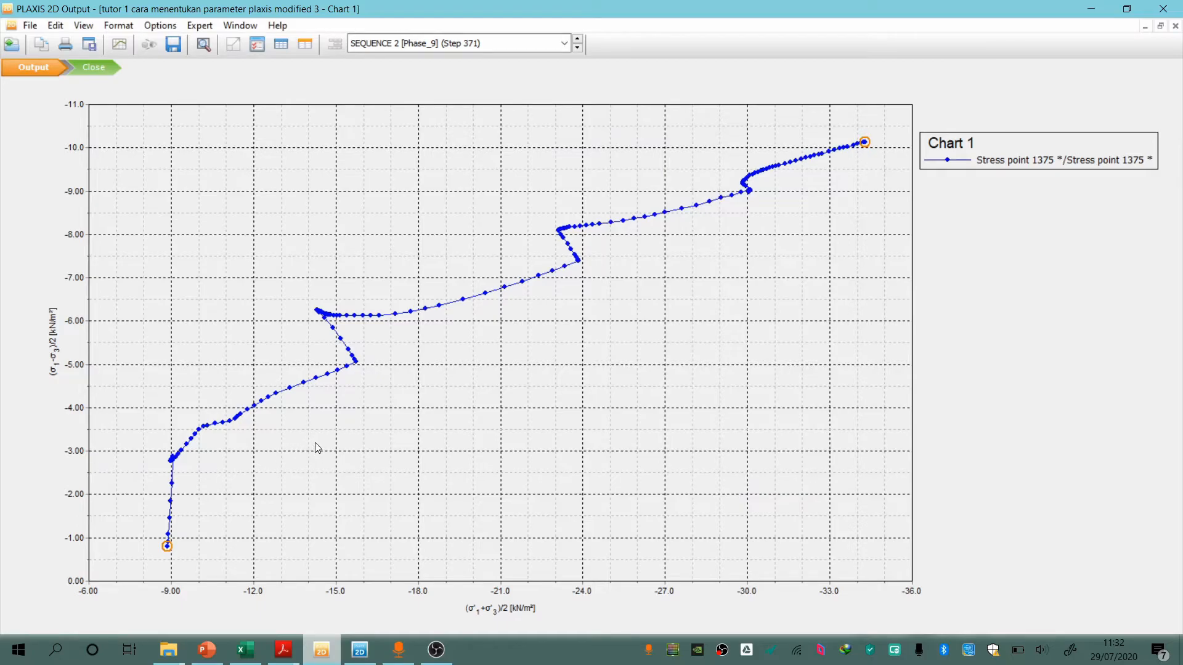
Trace the first part of the stress path curve and compare it with the embankment layer activated in TIMBUNAN PERTAMA
mouse_move(171, 552)
mouse_move(179, 457)
mouse_move(173, 500)
mouse_move(299, 390)
left_click(359, 650)
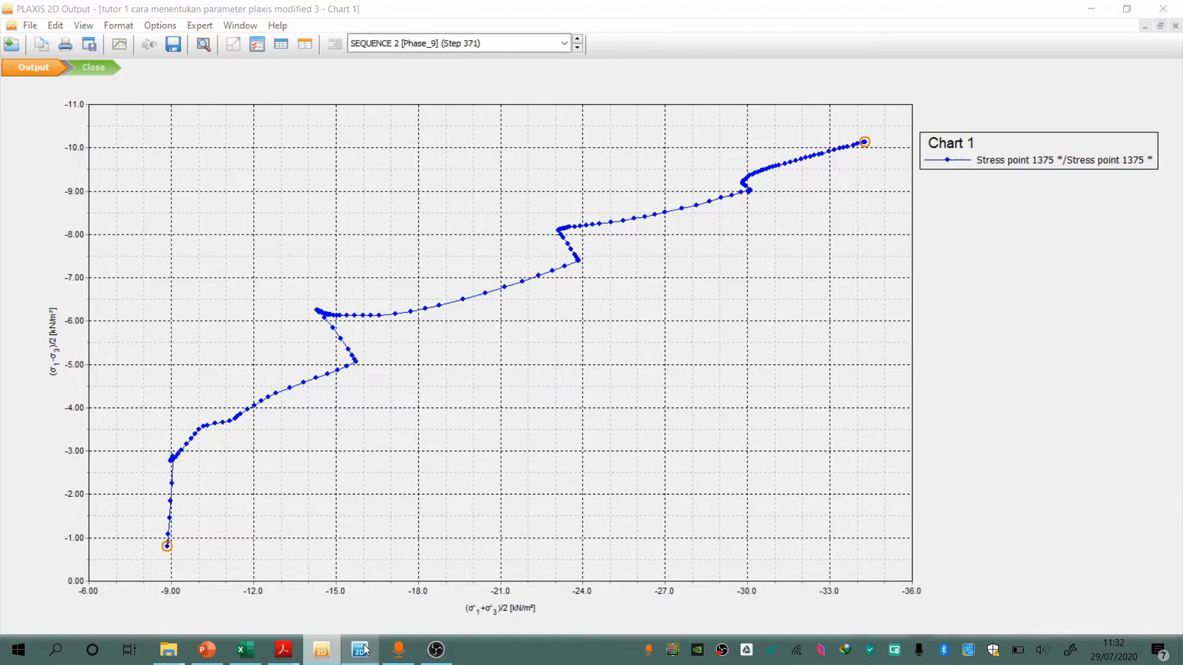
scroll(111, 146, "up", 3)
left_click(73, 141)
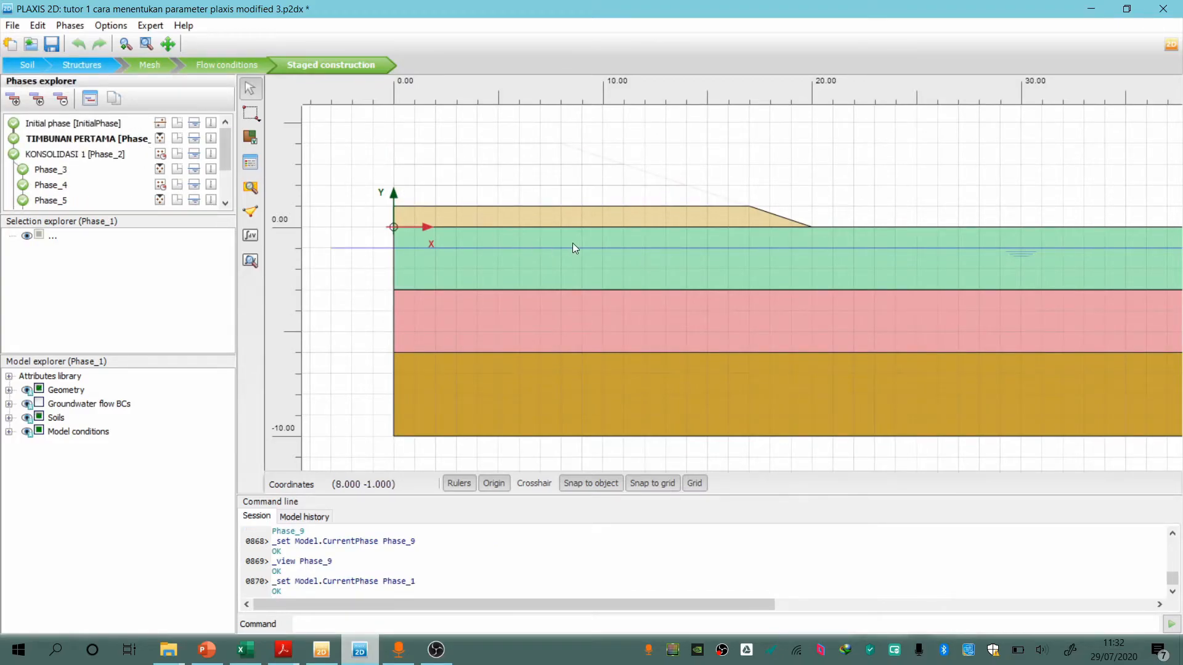
Compare the next segments of the stress path curve with the construction phases KONSOLIDASI 1 and Phase_3
left_click(322, 650)
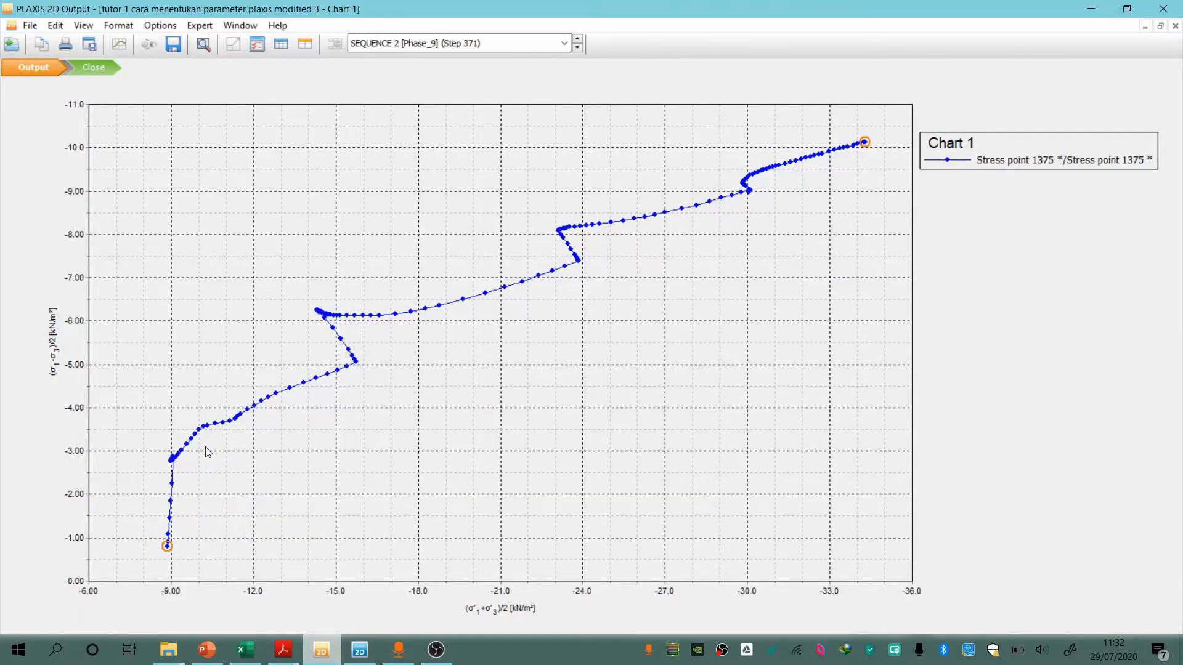
left_click(322, 650)
left_click(99, 154)
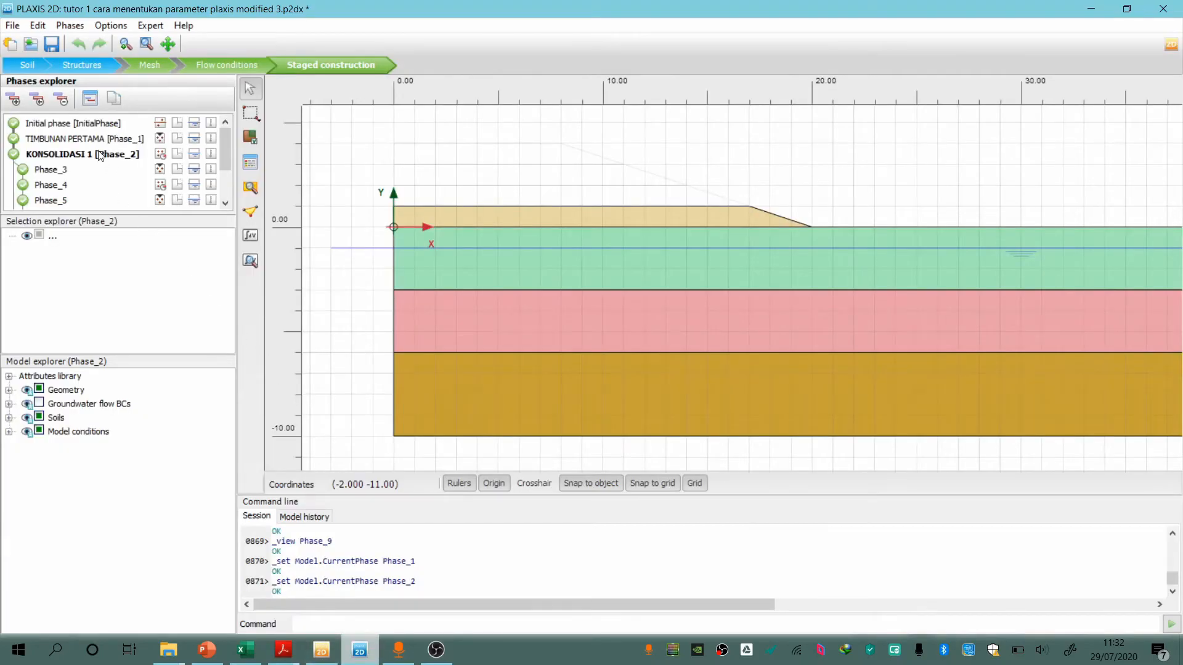
left_click(358, 650)
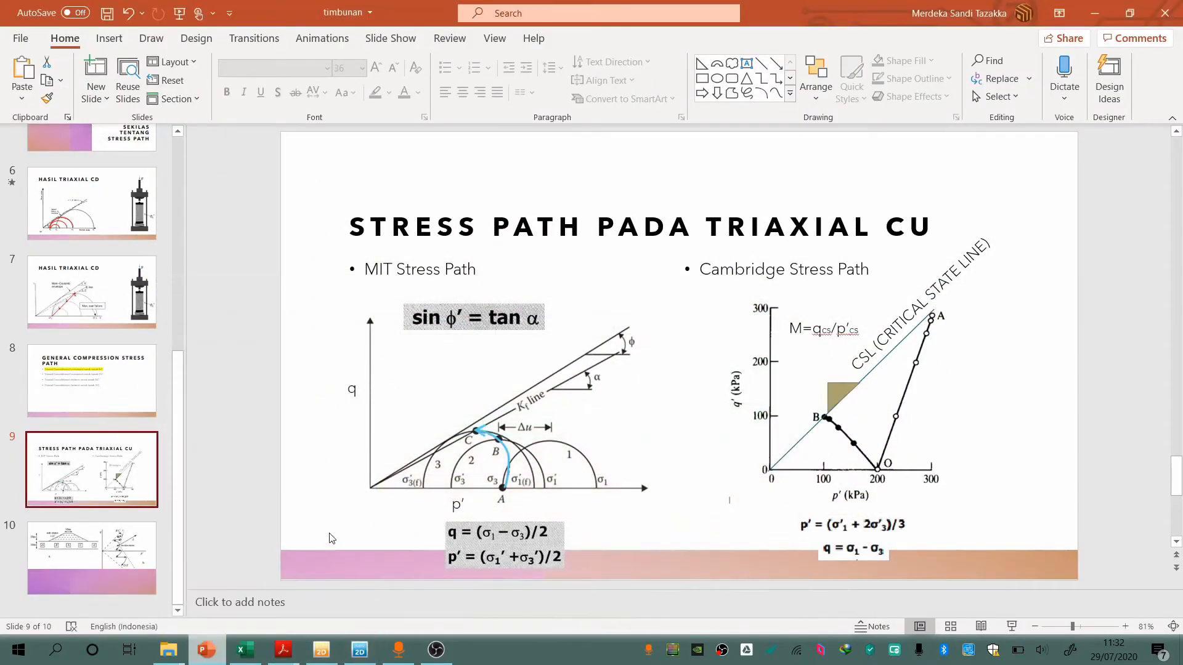
left_click(322, 650)
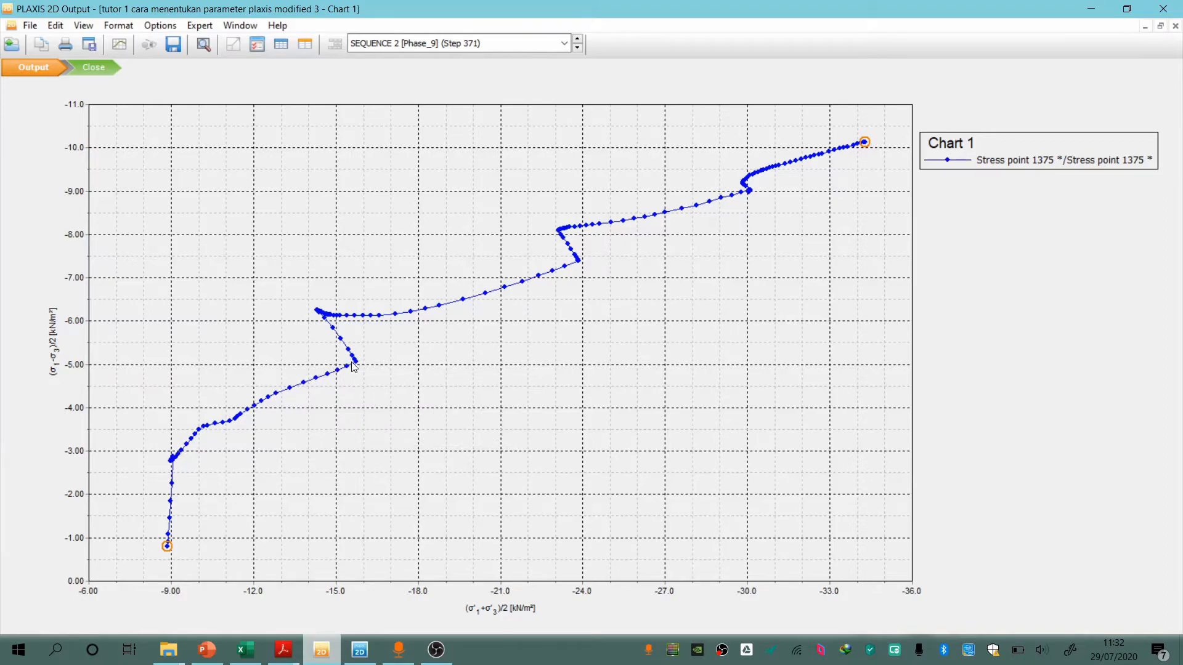
mouse_move(358, 365)
left_click(359, 650)
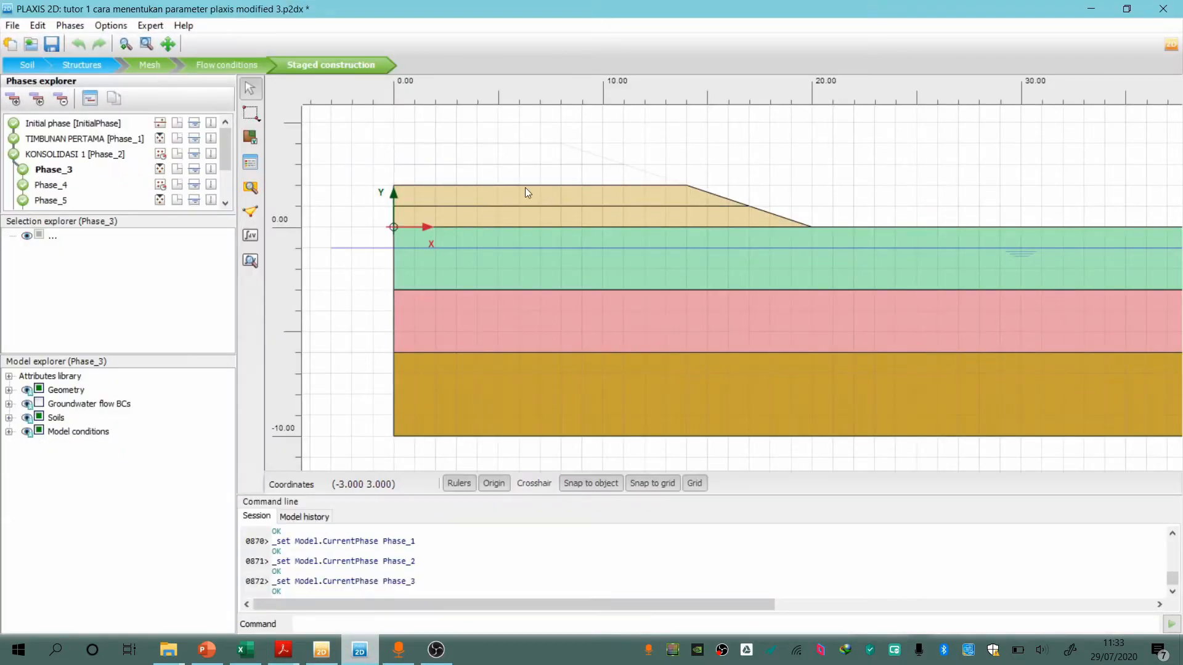
Review the full embankment geometry of SEQUENCE 2 [Phase_9] and compare it with the stress path chart in PLAXIS 2D Output
scroll(131, 174, "down", 2)
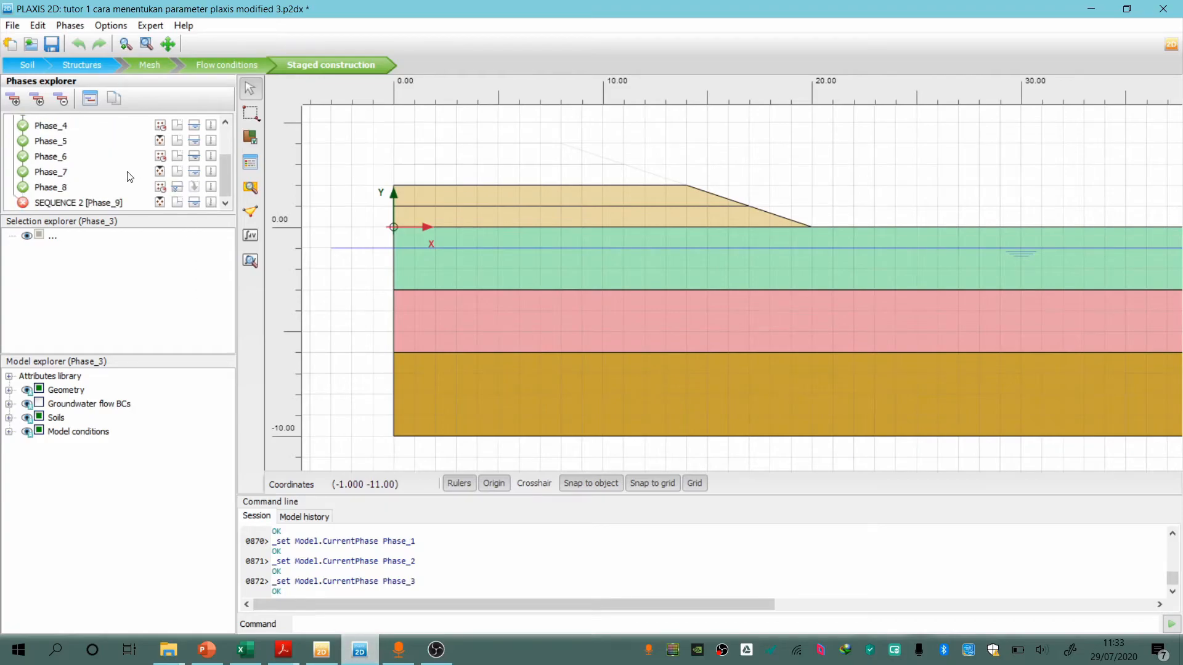
left_click(73, 204)
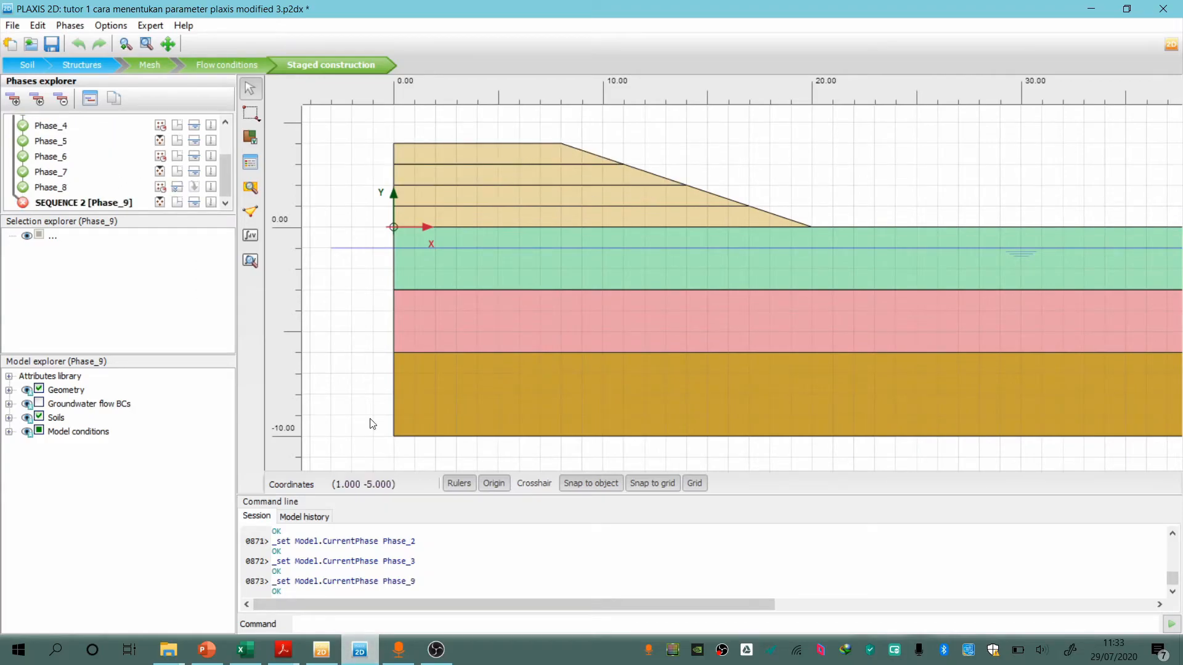
left_click(361, 653)
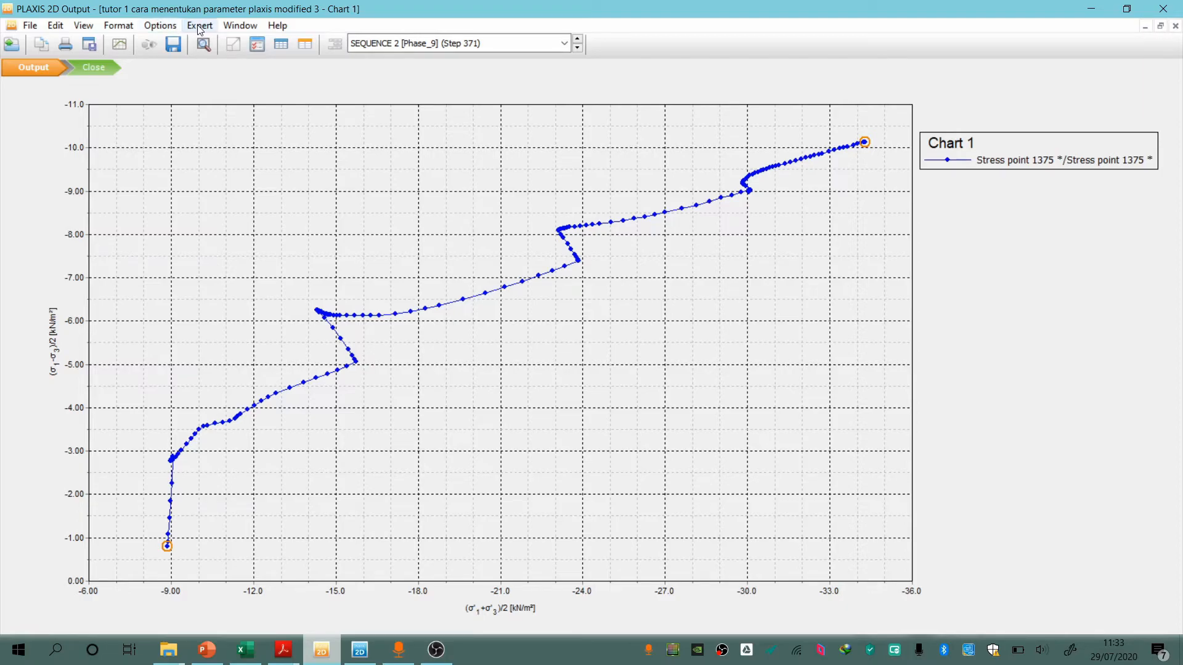
Open the data table of the stress point 1375 curve and copy all its points
right_click(281, 205)
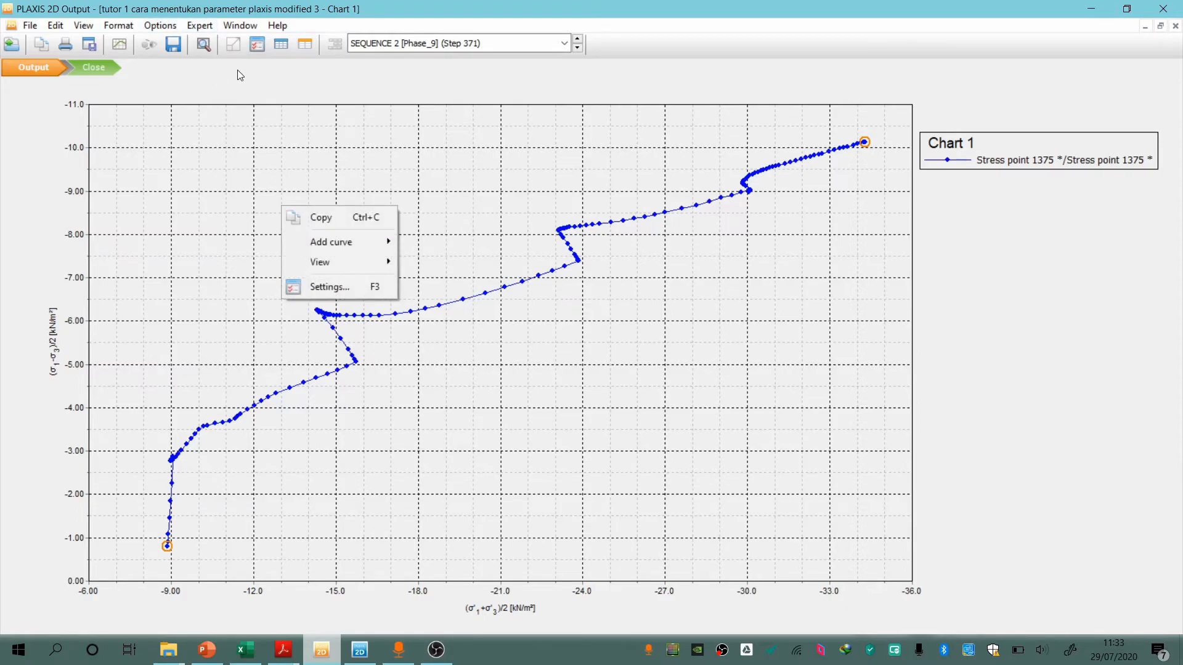
key("Escape")
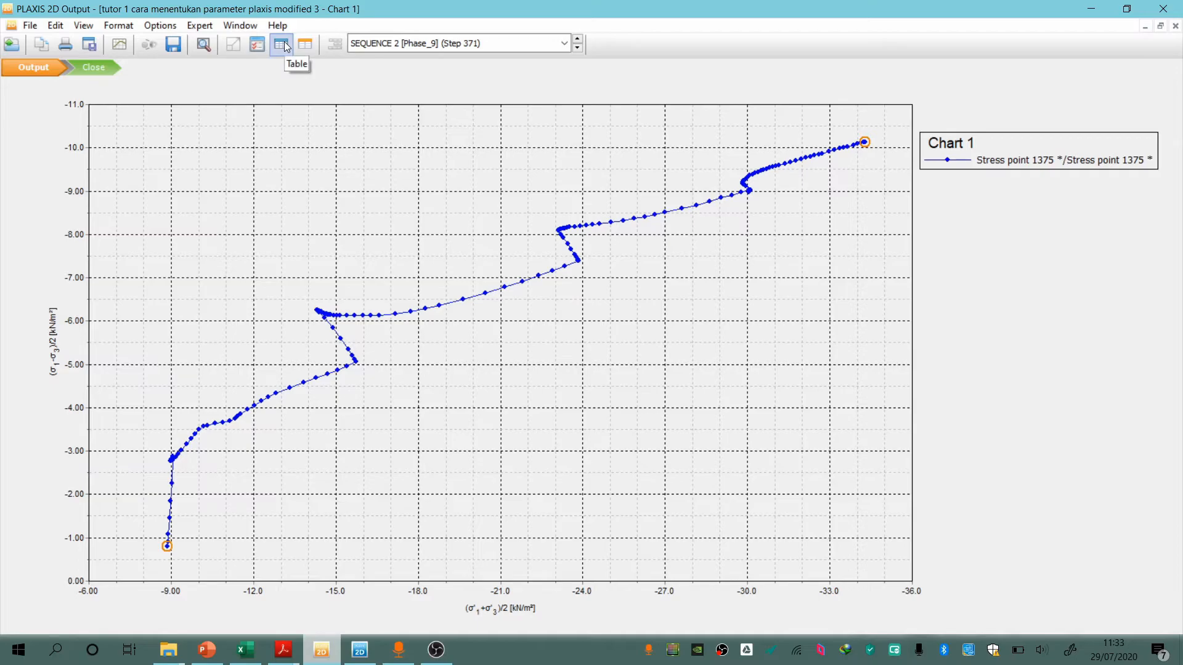
left_click(283, 44)
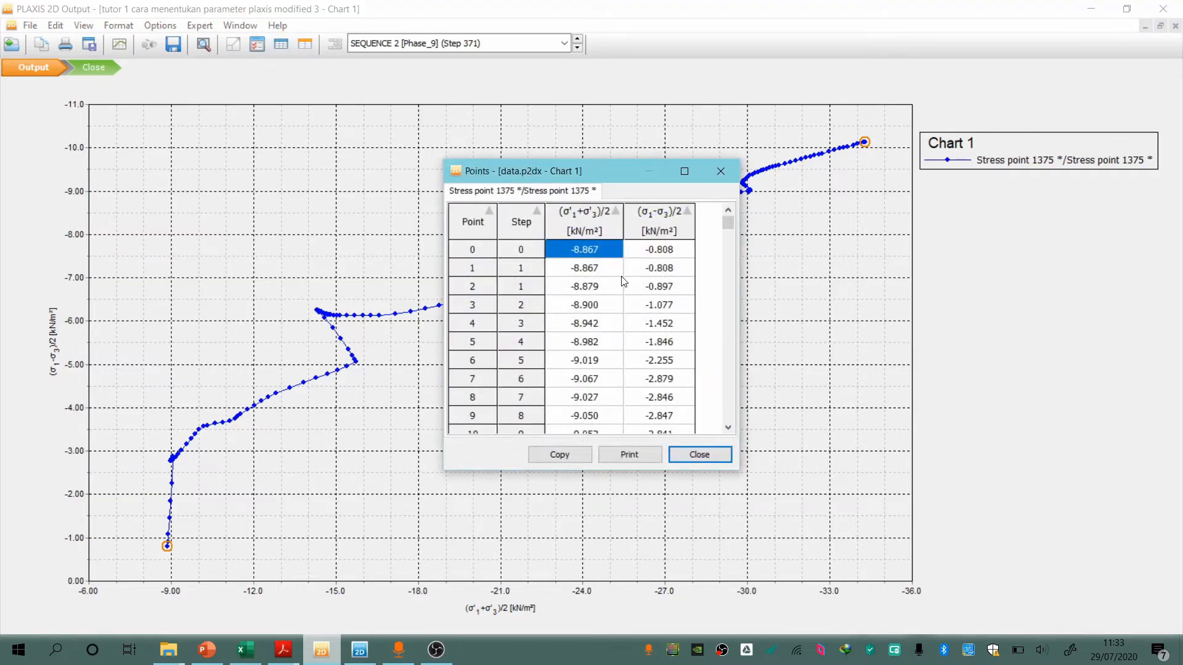
key("ctrl+a")
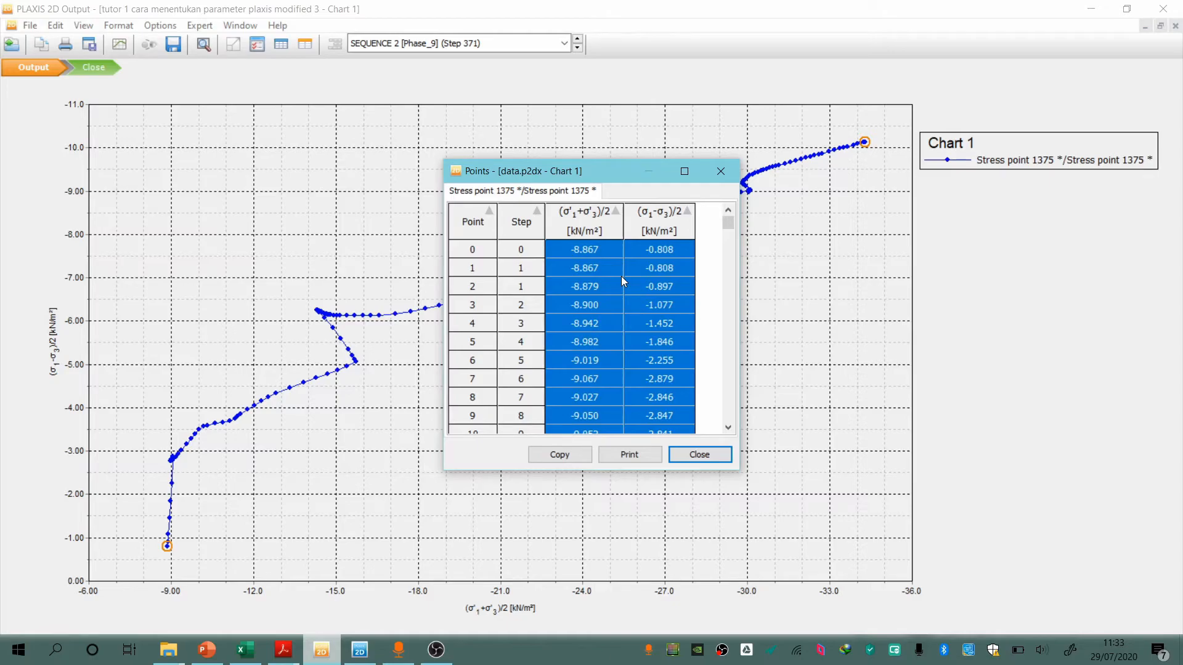
Switch to the stress path workbook in Excel and paste the copied points into the MIT sheet starting at cell A2
left_click(256, 648)
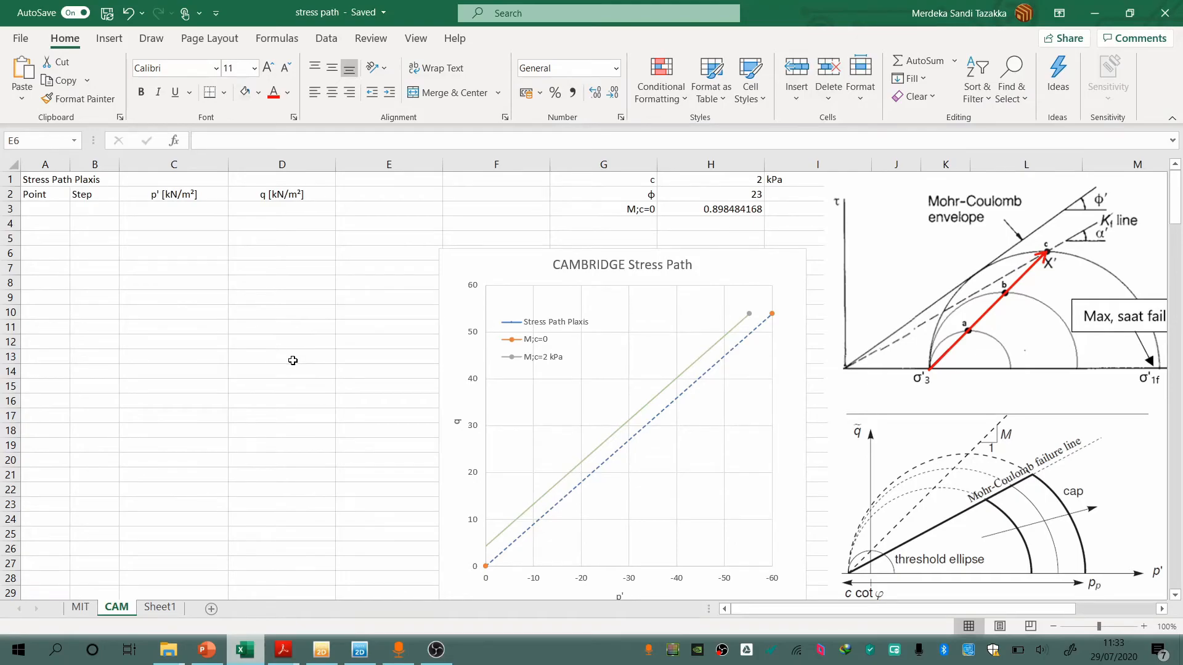
left_click(80, 607)
left_click(213, 396)
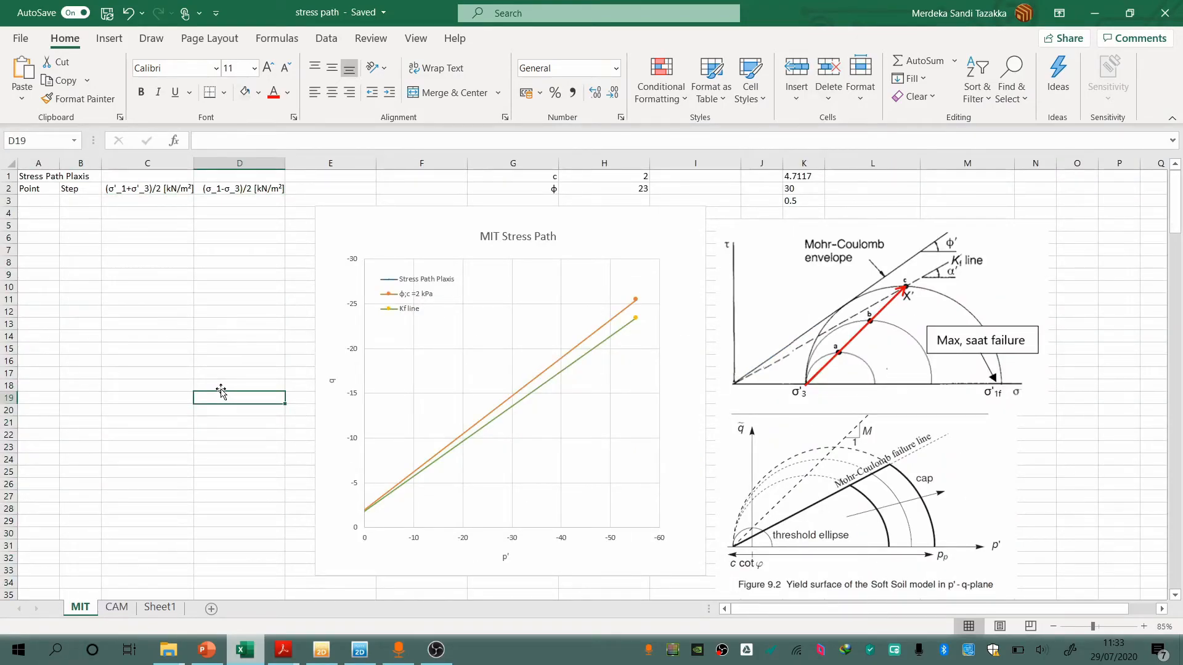
left_click(31, 191)
key("ctrl+v")
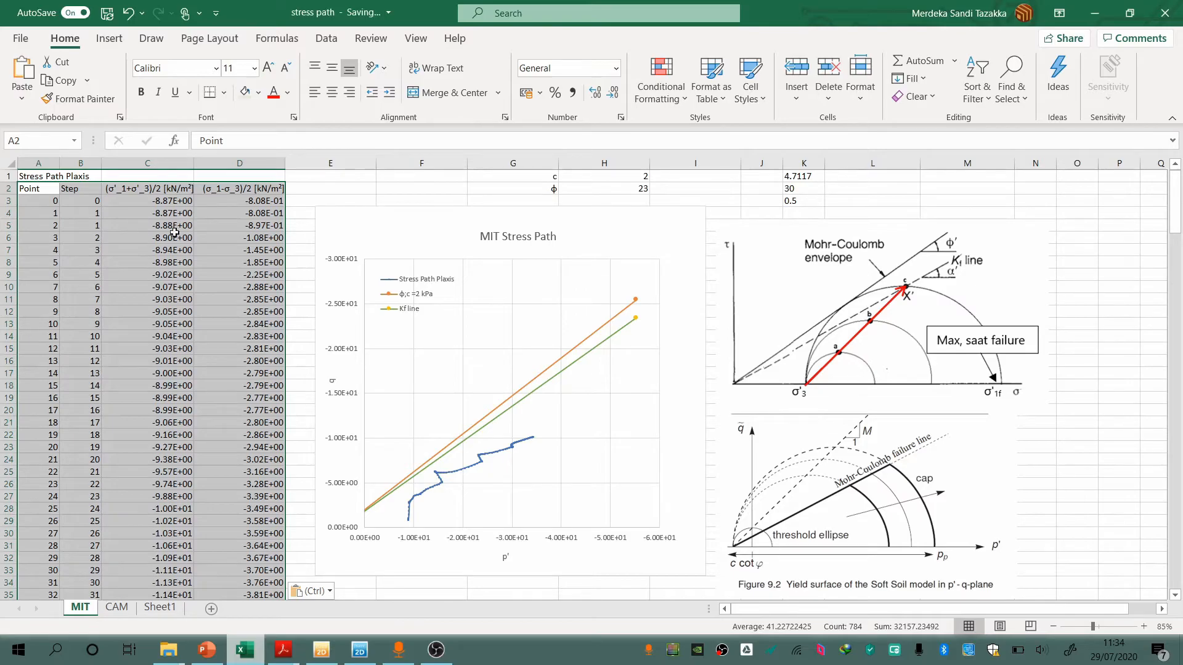
Check the c and φ inputs in H1 and H2 against the Mohr-Coulomb envelope sketch on the MIT sheet
left_click(605, 178)
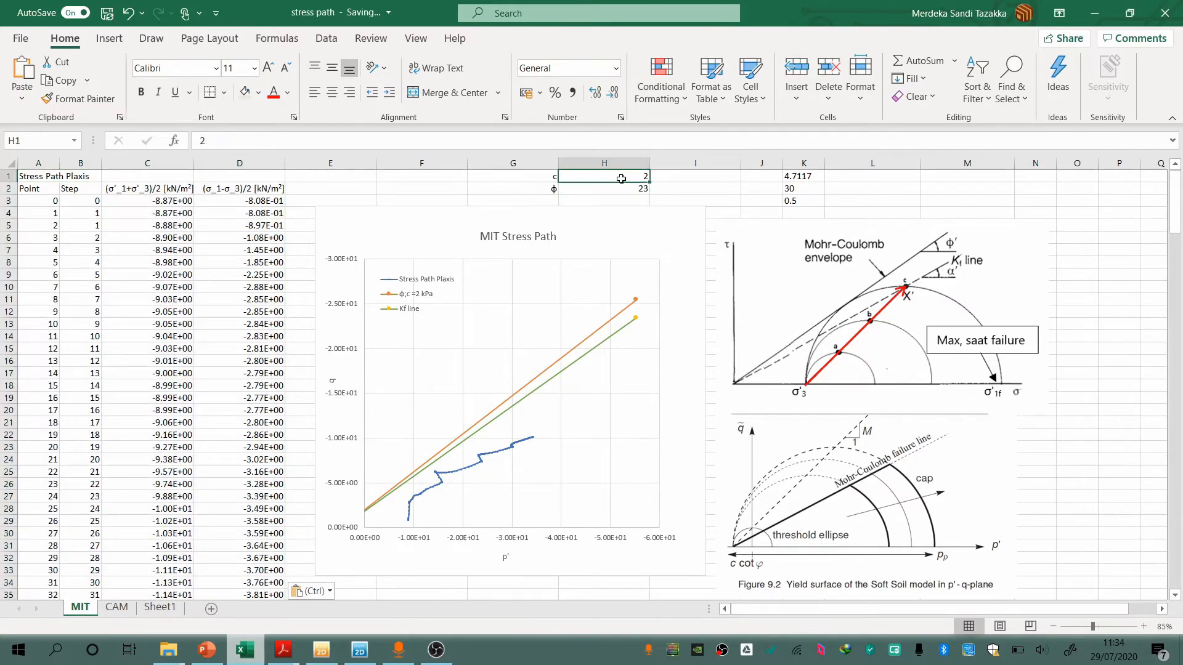
left_click(624, 193)
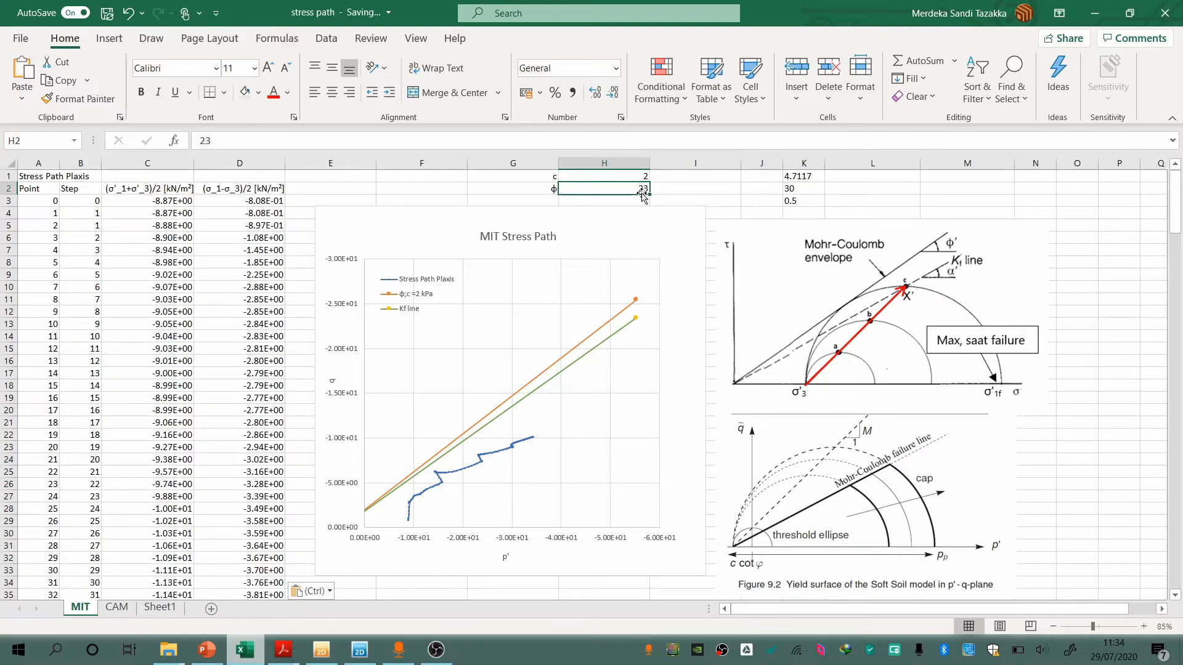
key("Up")
left_click(640, 188)
scroll(547, 416, "down", 1)
left_click(761, 345)
scroll(583, 431, "up", 1)
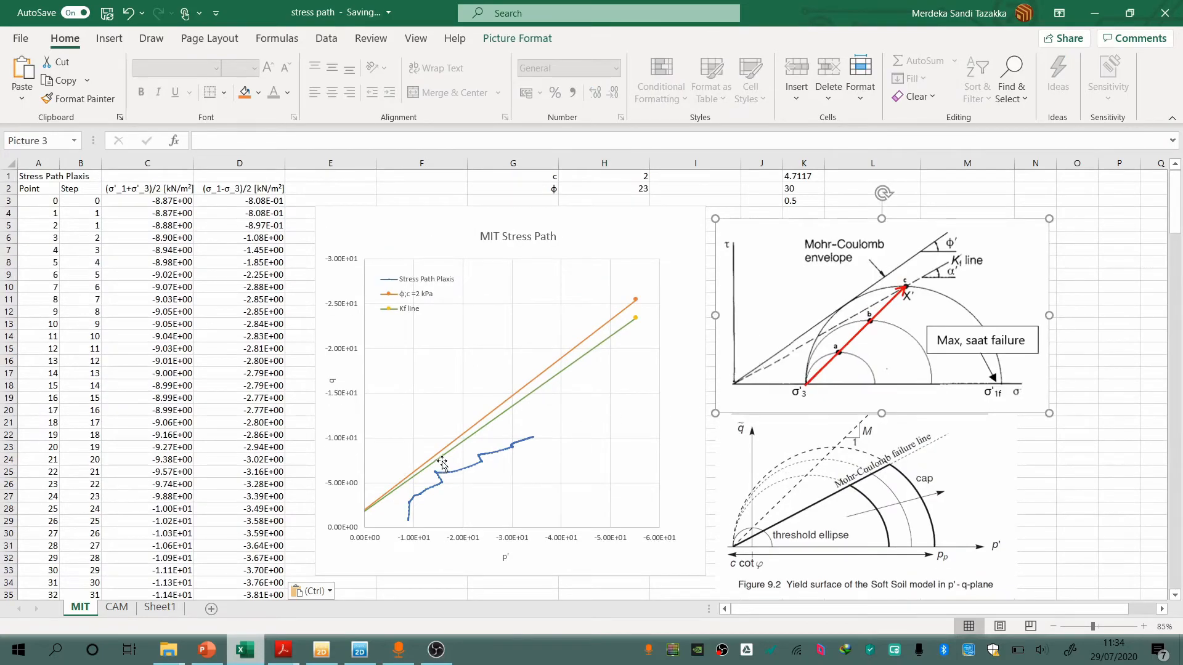
Compare the Stress Path Plaxis curve with the Kf line and the φ;c failure line on the MIT Stress Path chart
left_click(462, 470)
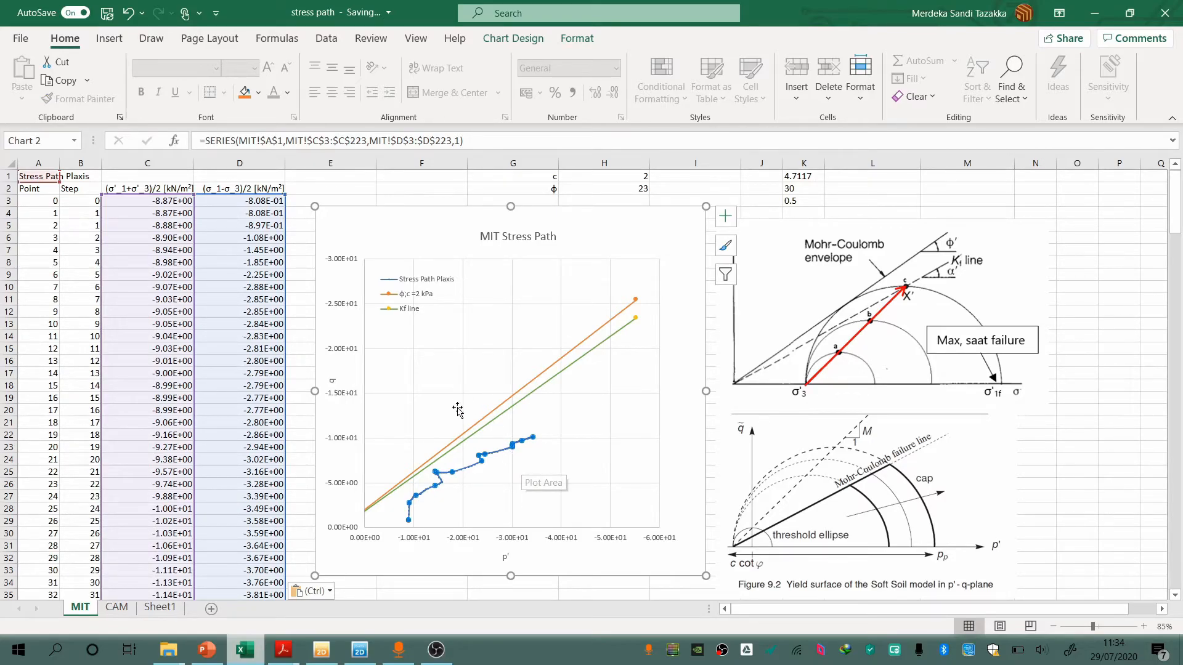
left_click(494, 423)
left_click(498, 423)
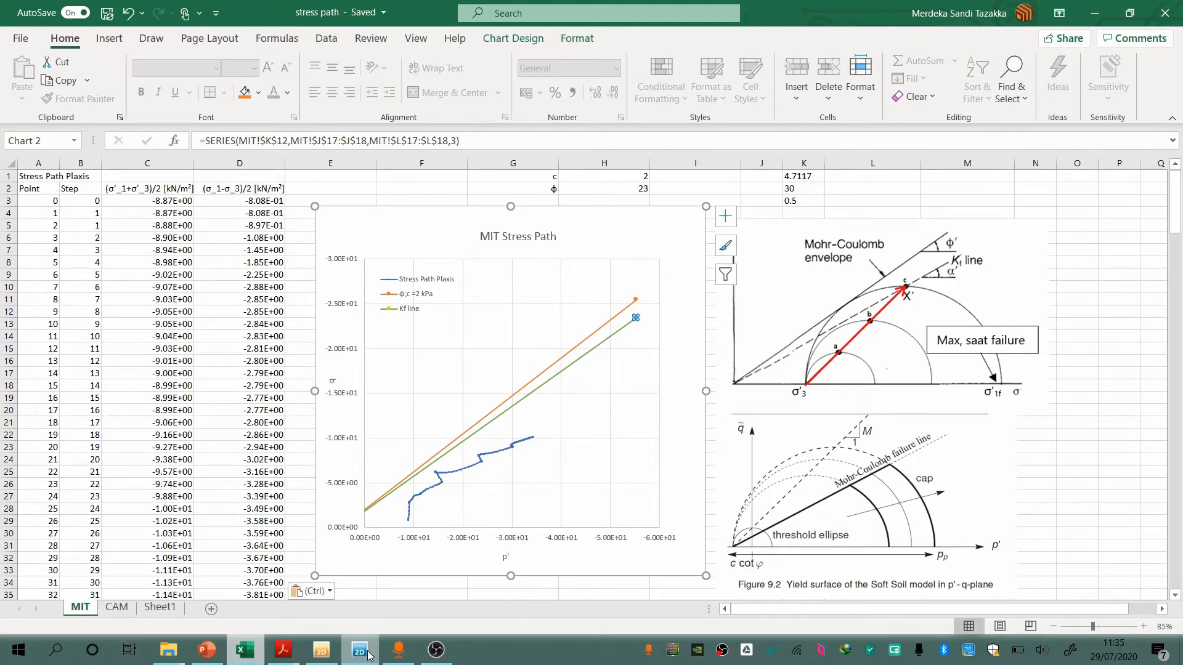
mouse_move(368, 654)
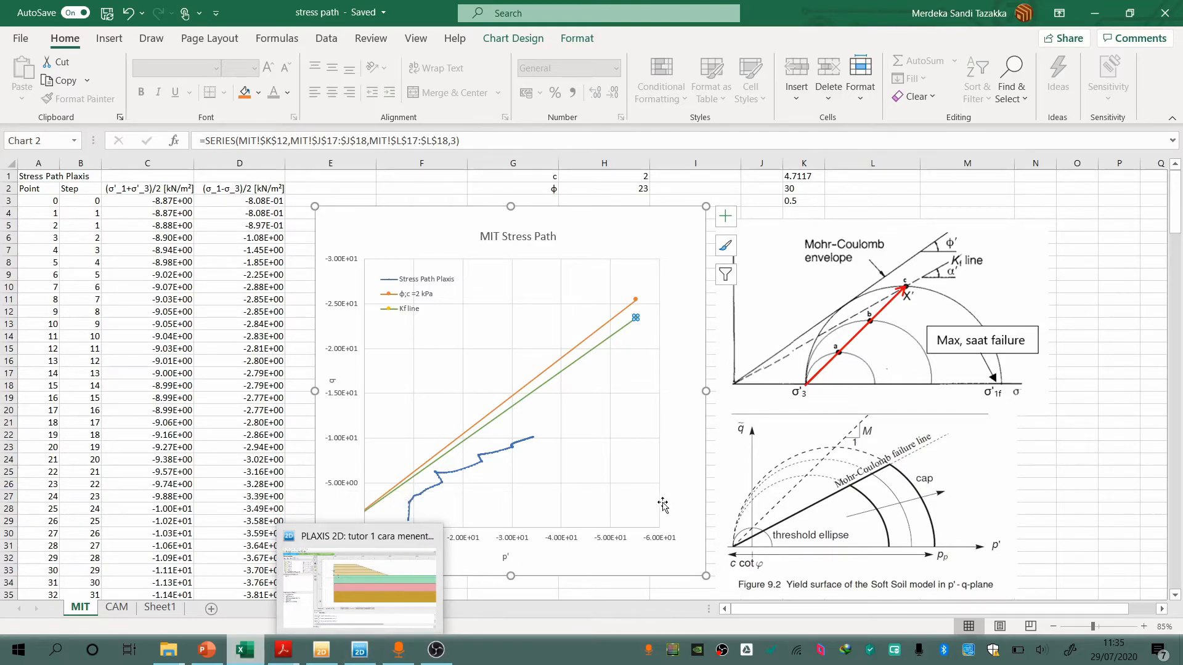
left_click(710, 399)
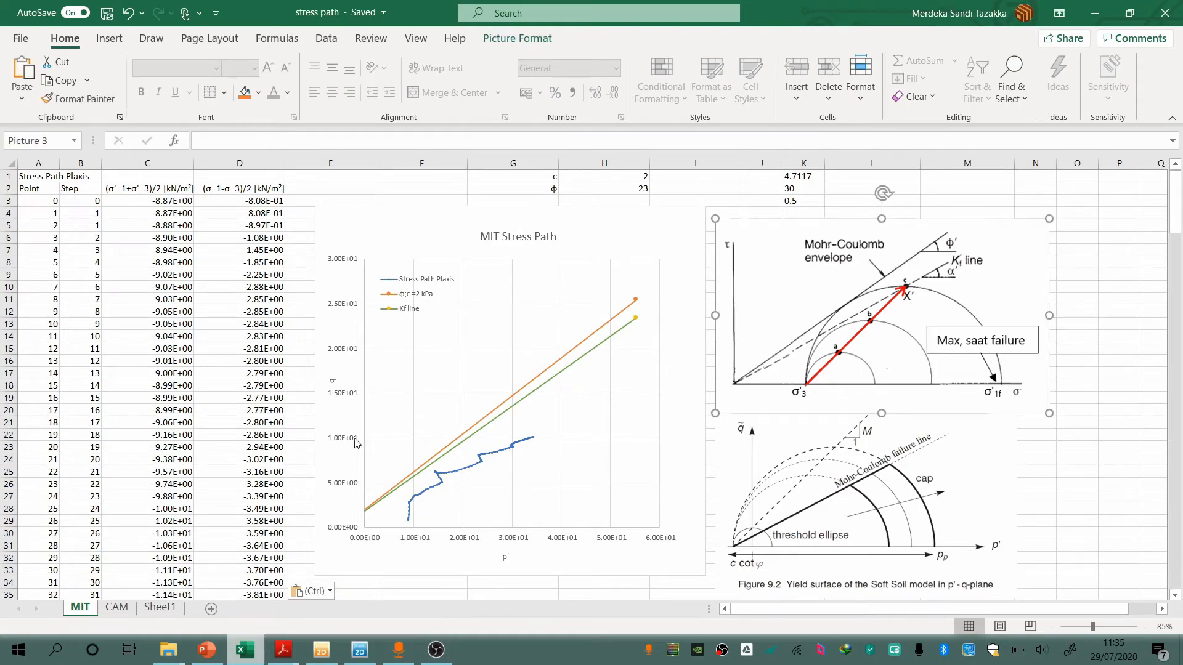
left_click(307, 410)
scroll(358, 457, "down", 1)
scroll(357, 458, "down", 1)
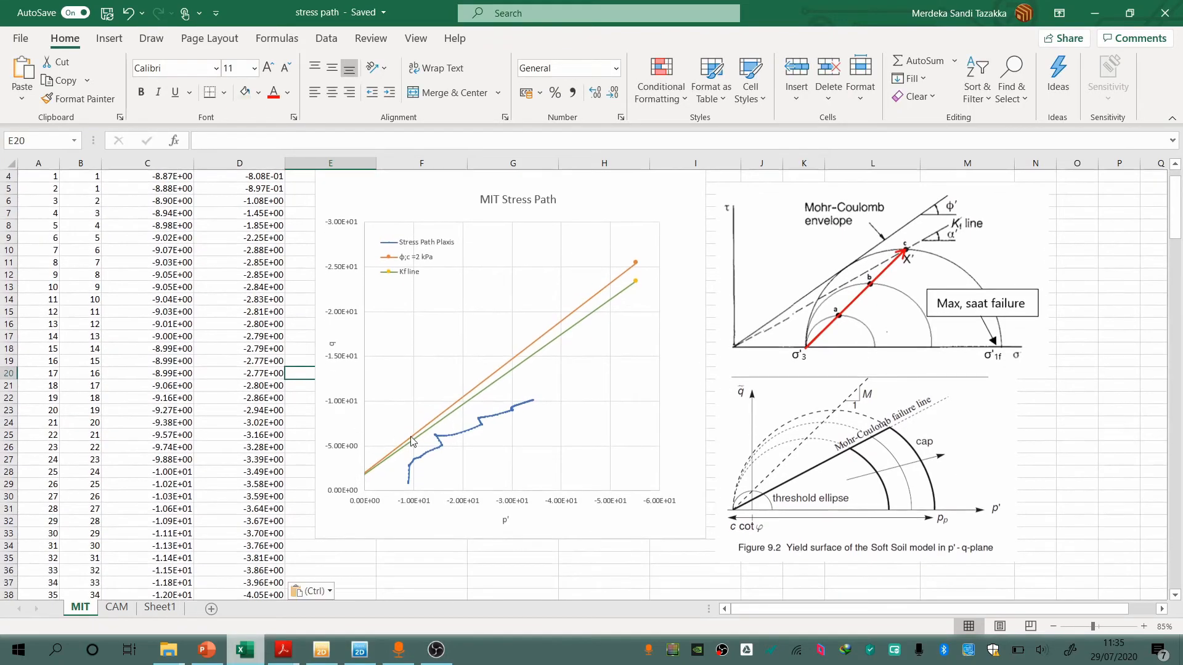
scroll(375, 453, "up", 3, "ctrl")
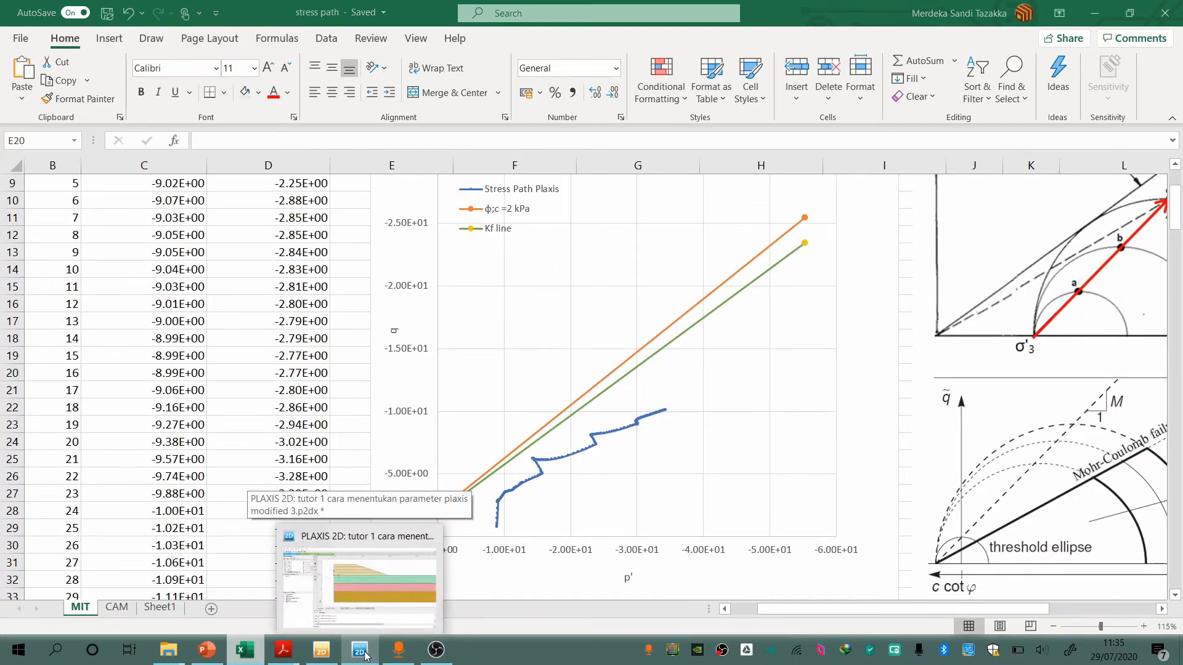
Switch to the PLAXIS 2D model and review the embankment layers active in KONSOLIDASI 1, Phase_3 and SEQUENCE 2 [Phase_9]
left_click(359, 576)
scroll(74, 166, "up", 2)
left_click(72, 154)
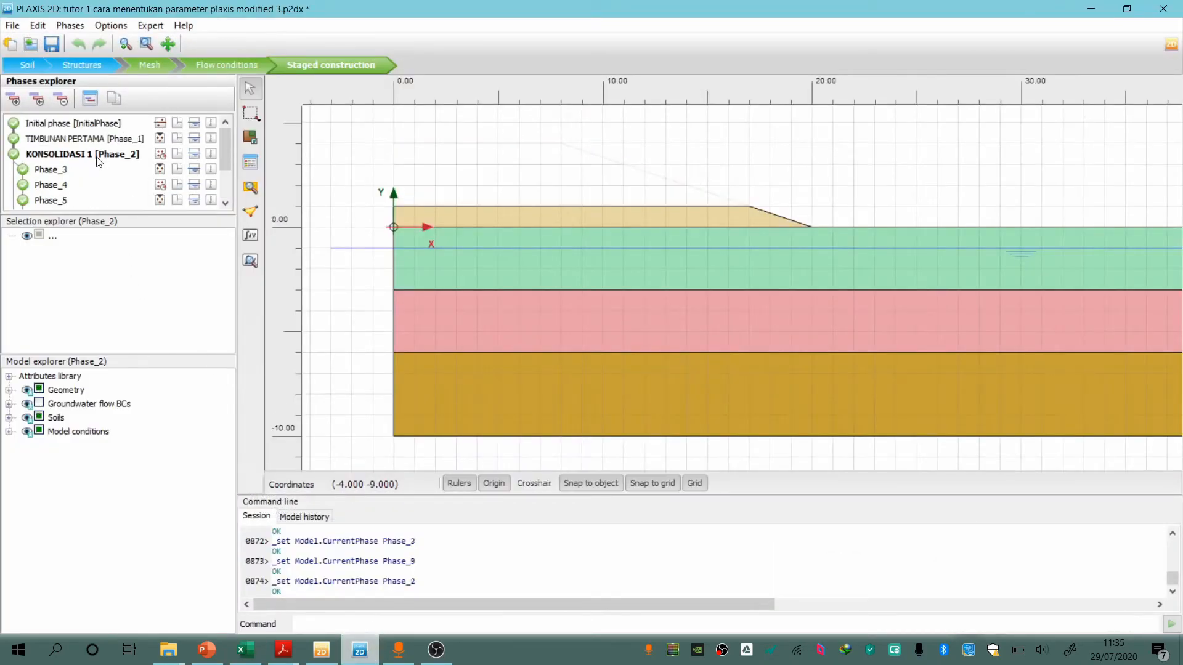
left_click(91, 169)
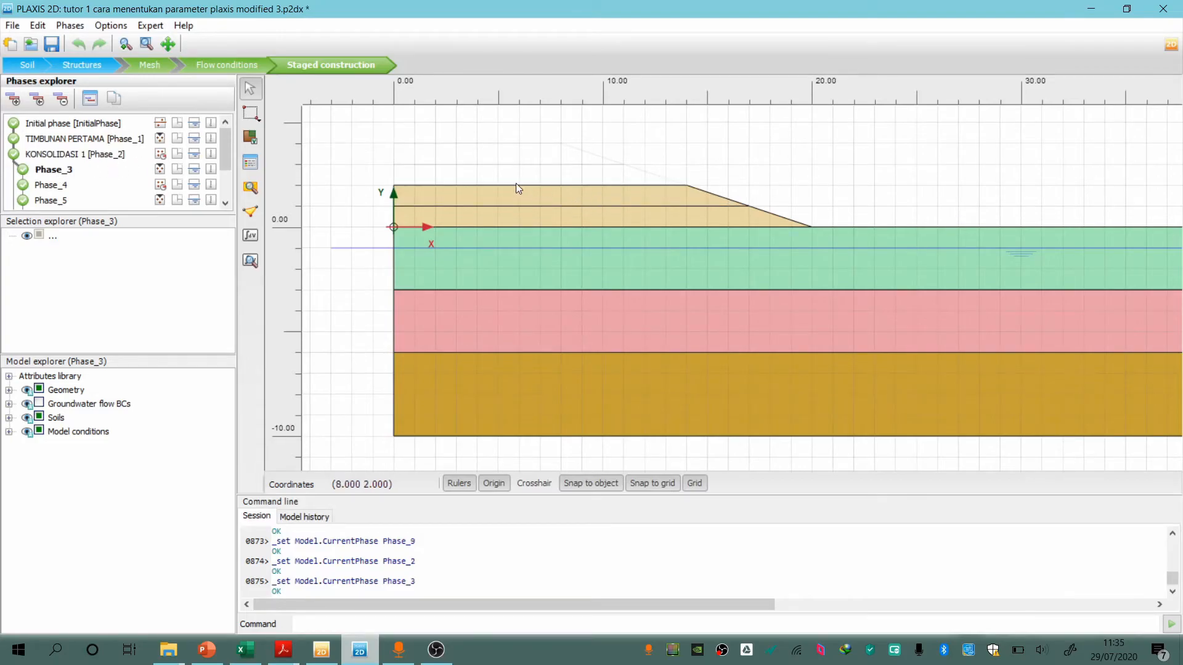
scroll(98, 185, "down", 3)
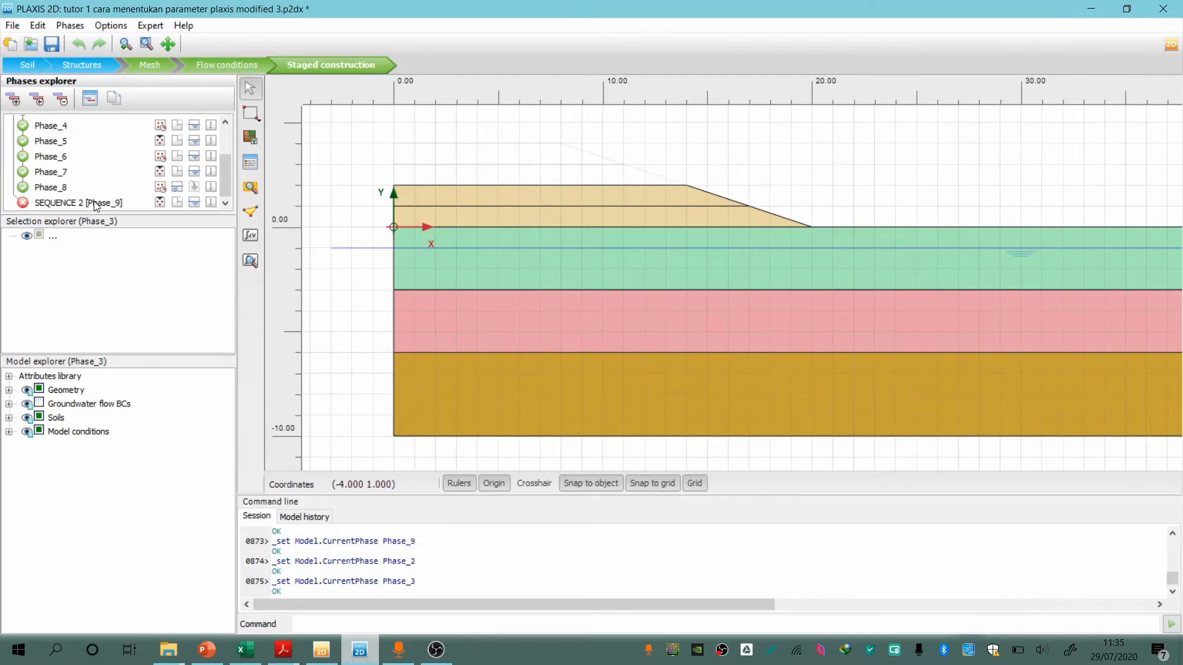
left_click(85, 202)
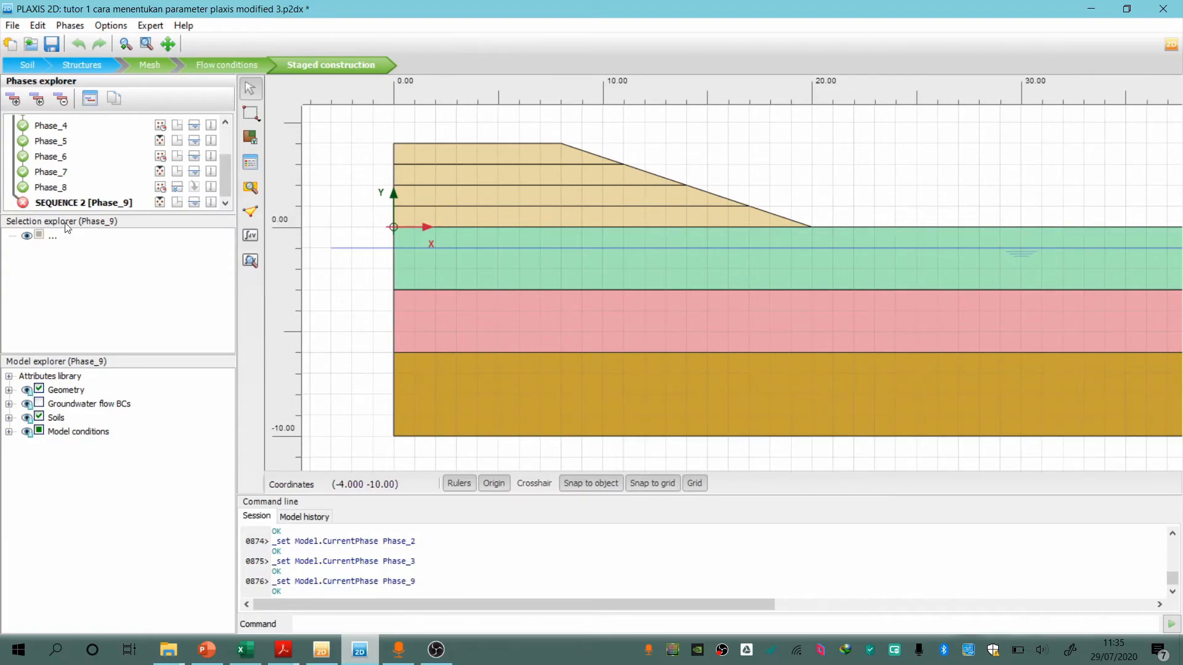
Return to the Excel chart and examine closely how near the stress path's turning points come to the failure lines
left_click(244, 649)
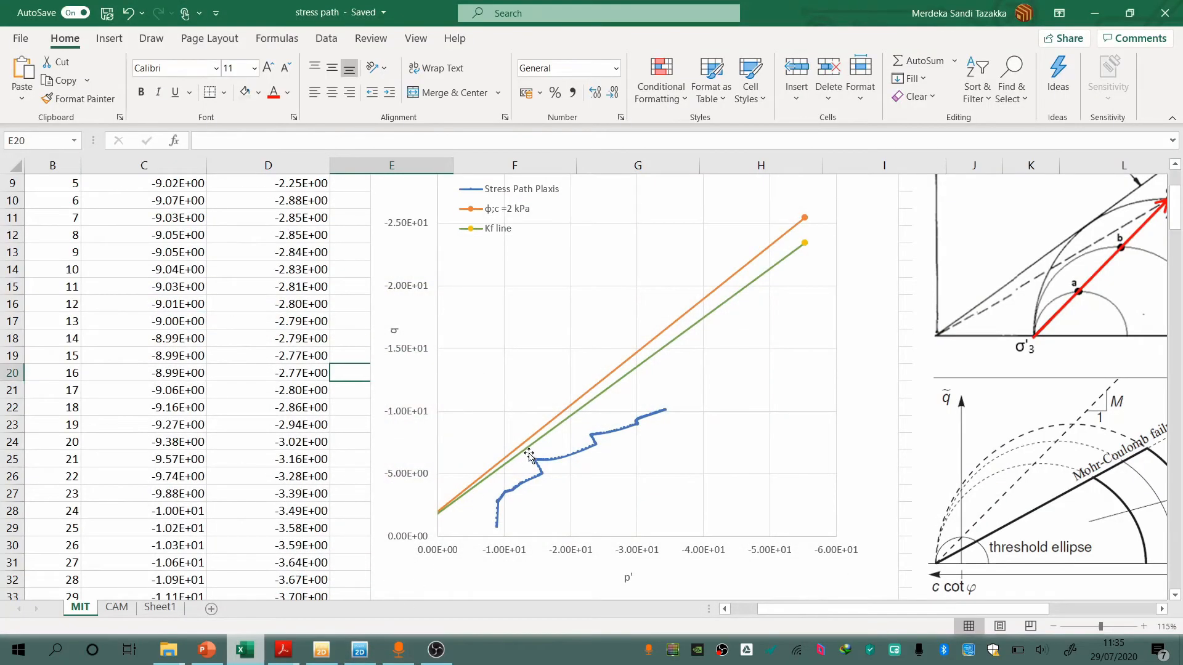
scroll(530, 469, "up", 3, "ctrl")
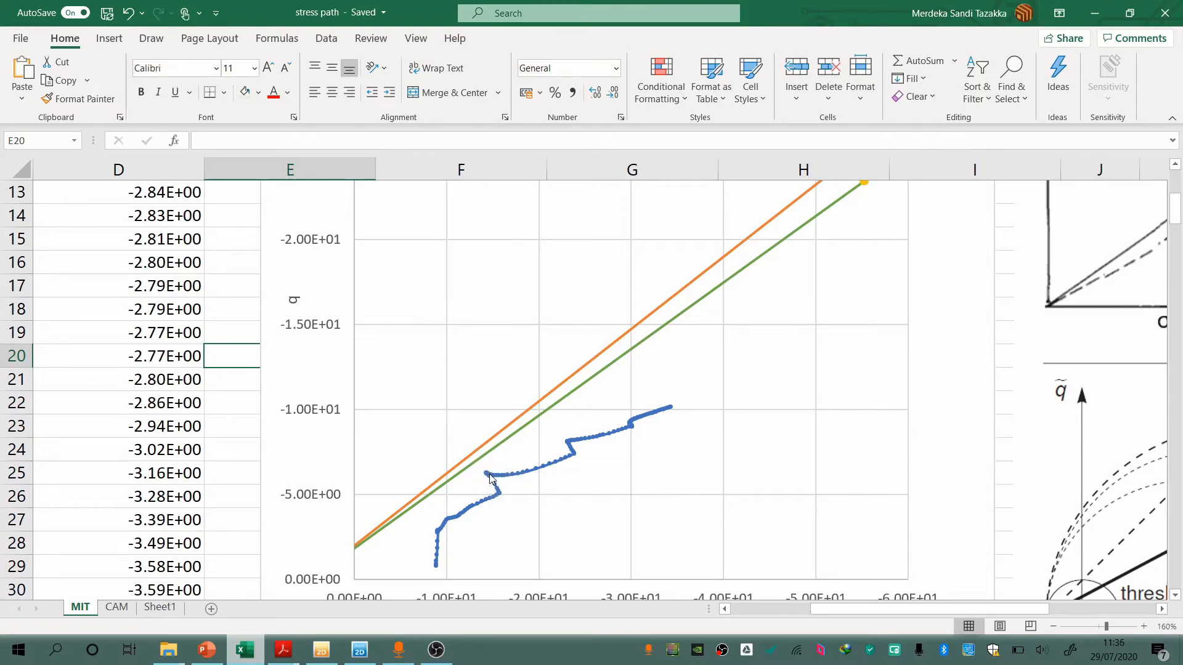
mouse_move(492, 483)
scroll(440, 436, "down", 2)
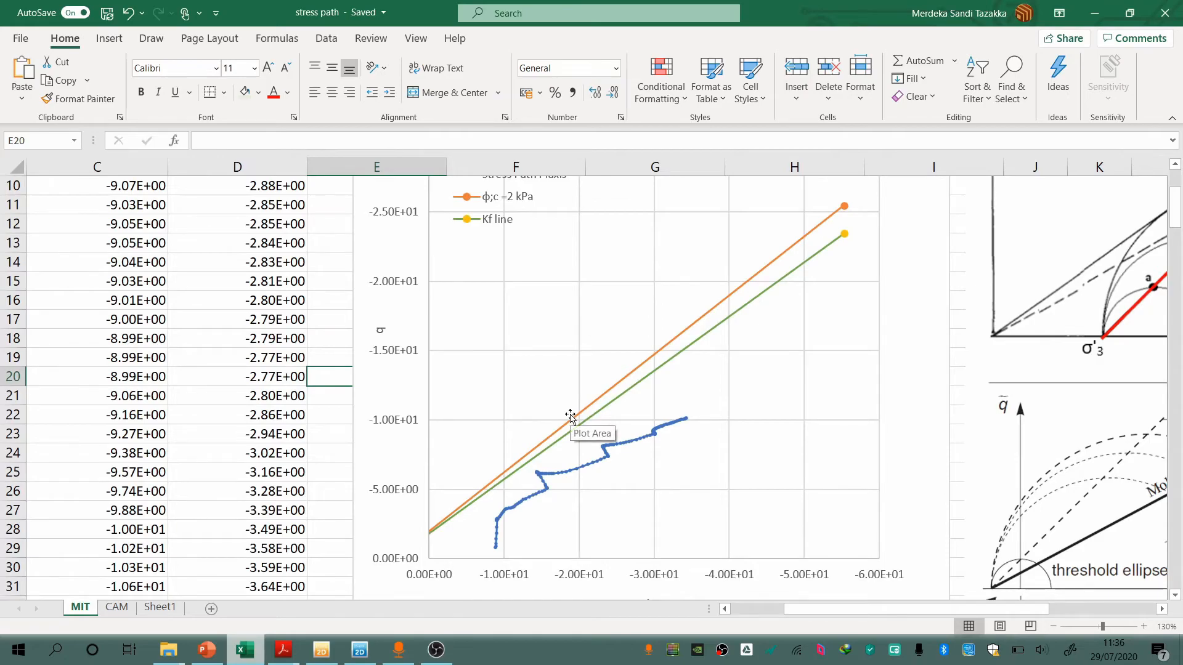
mouse_move(564, 431)
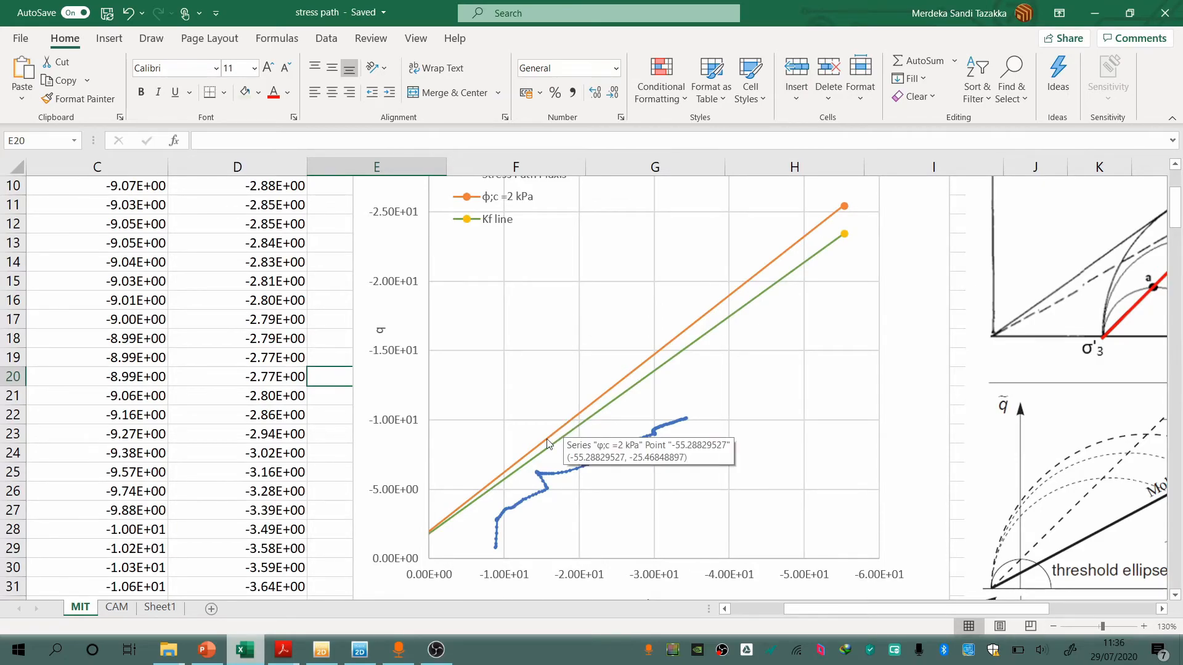
Switch to PLAXIS 2D Output, close the point table and close Chart 1 without saving it
left_click(360, 650)
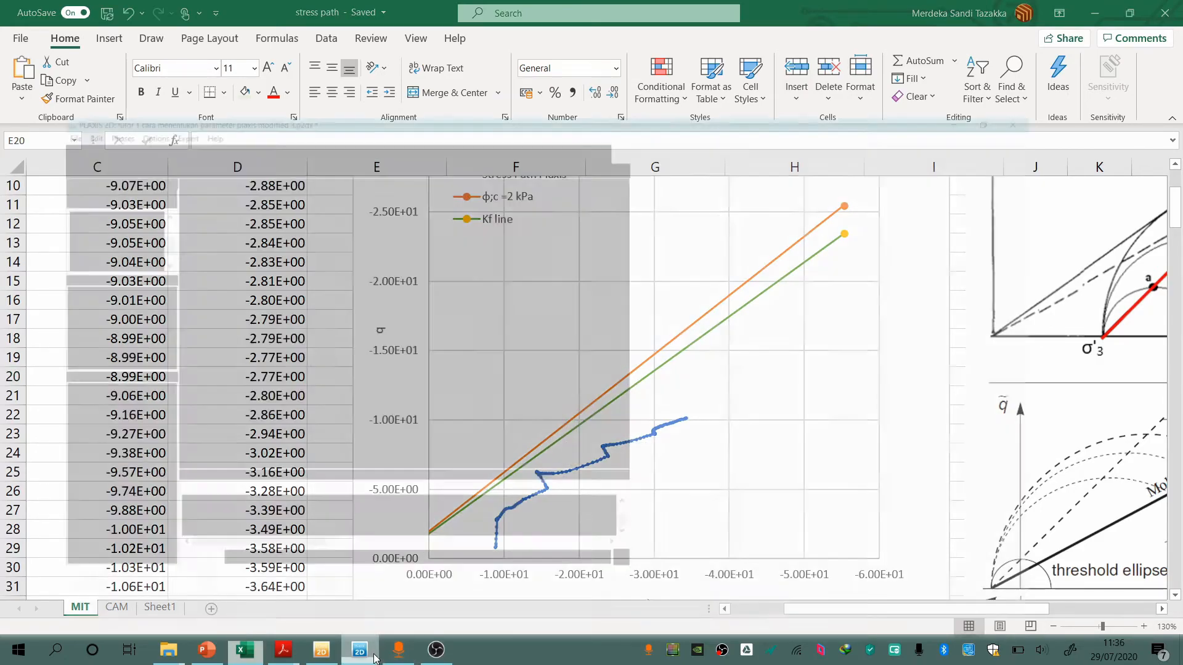
left_click(322, 650)
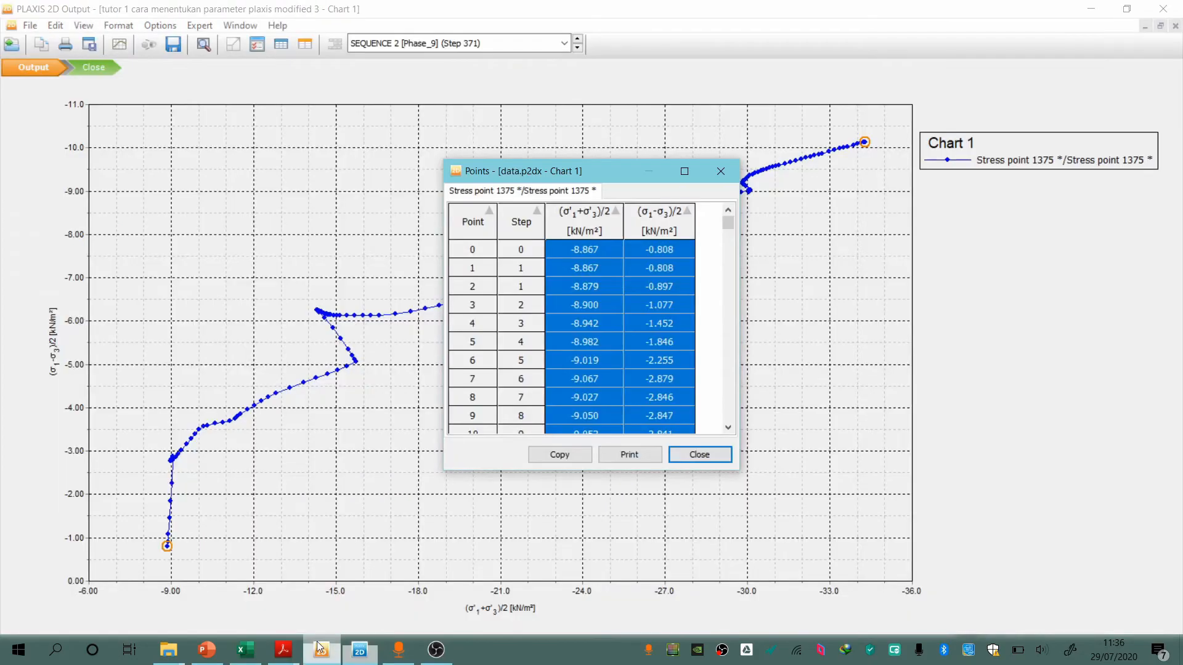
left_click(711, 458)
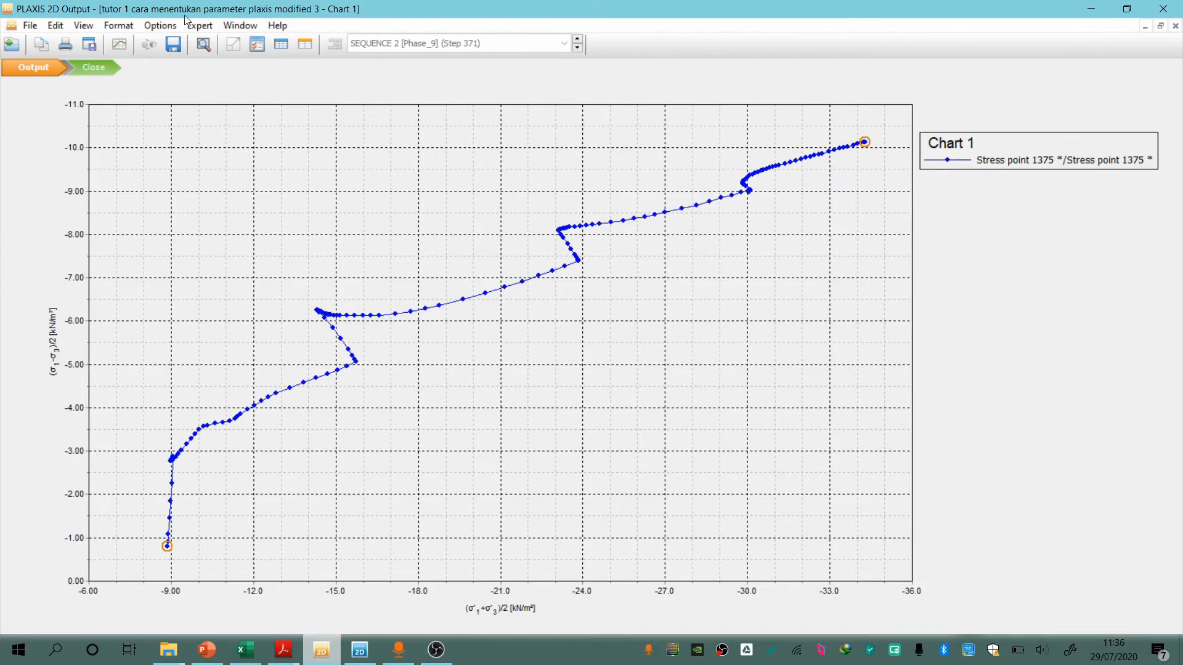
left_click(1173, 27)
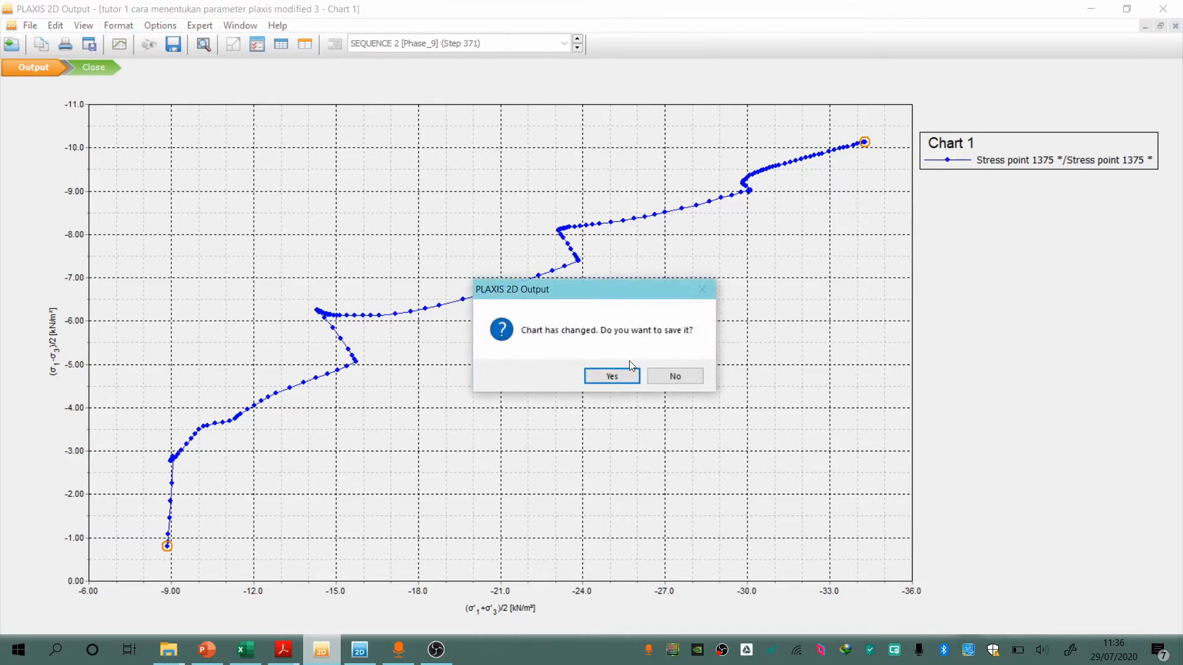
left_click(678, 373)
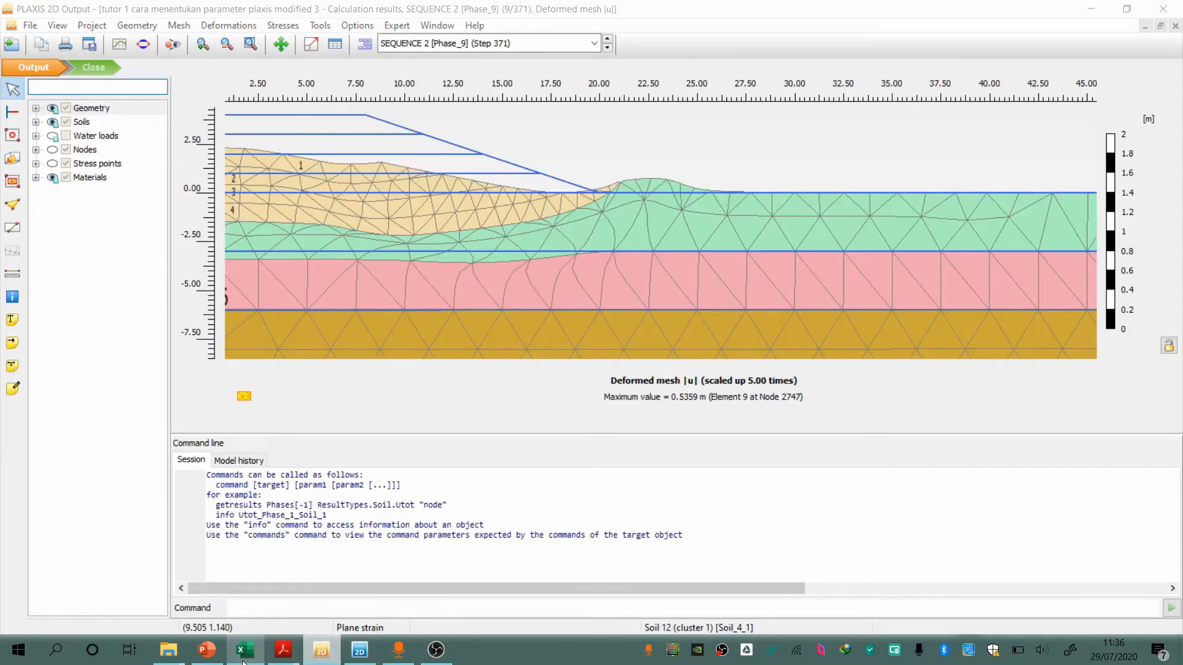
Review the triaxial CU stress path slide in PowerPoint, comparing it with the Excel chart, and return to the PLAXIS 2D model
left_click(319, 647)
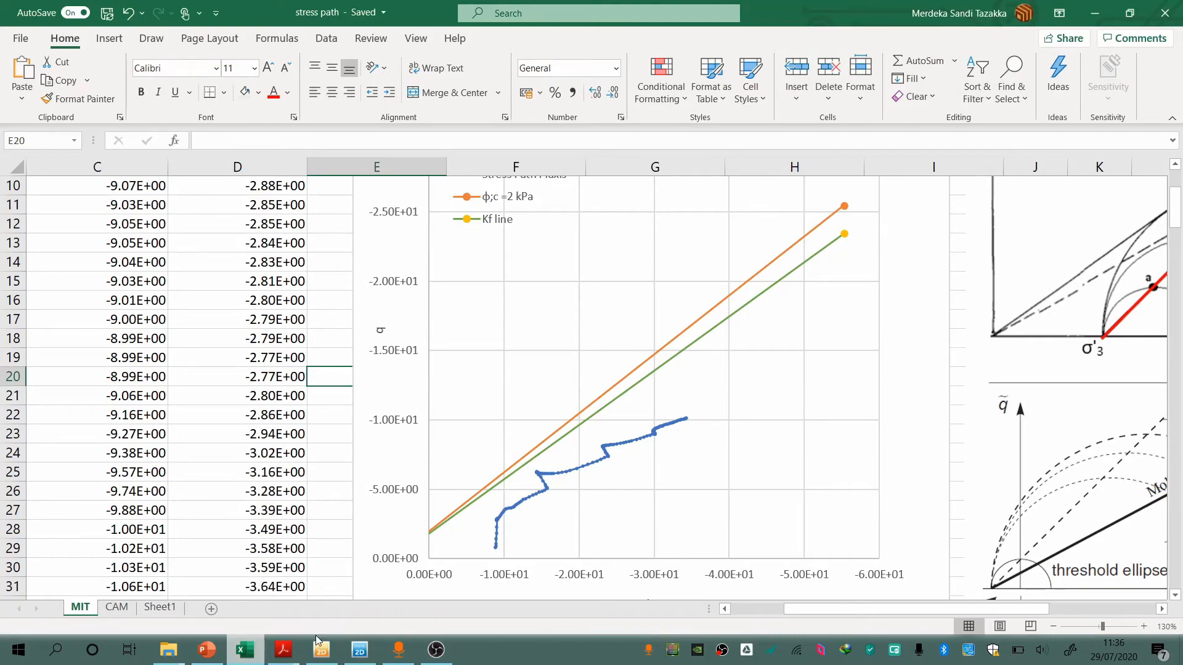
left_click(207, 650)
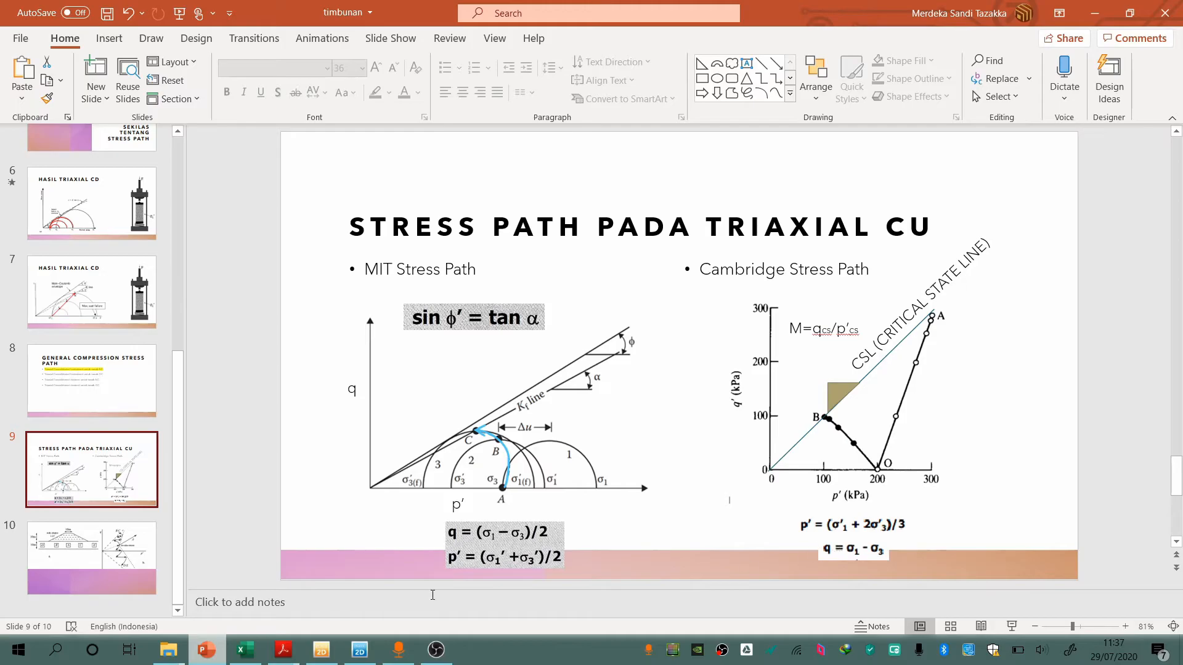
left_click(360, 650)
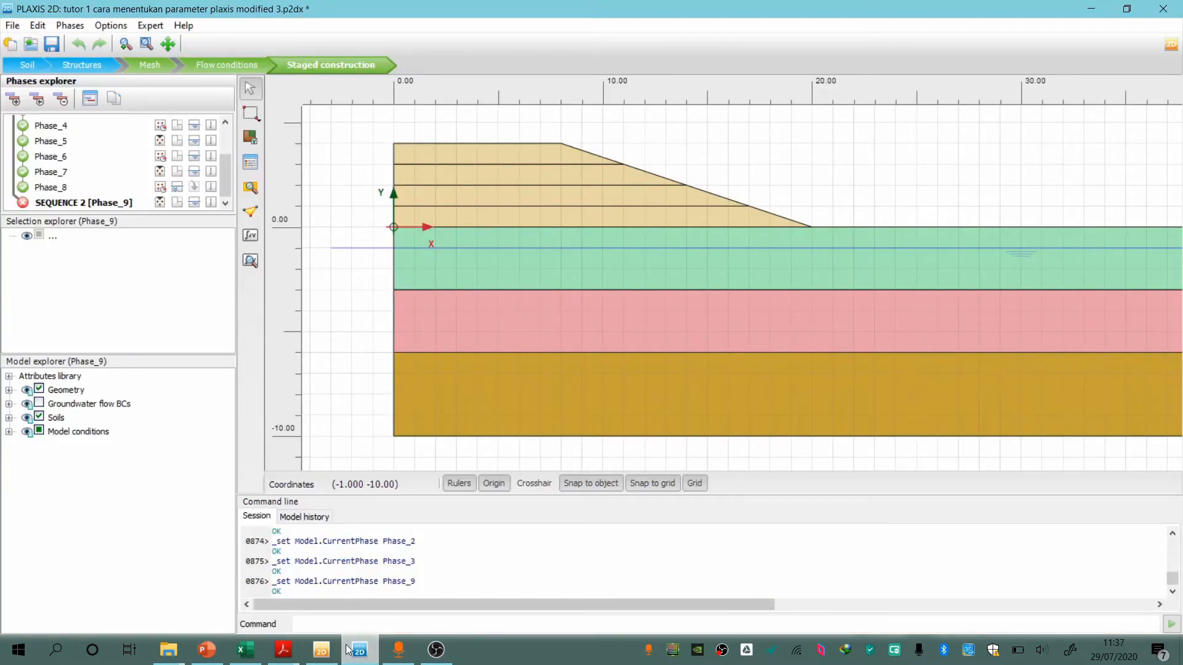
Switch to PLAXIS 2D Output and start a new curve with stress point 1375 assigned to both the X-axis and Y-axis
left_click(321, 649)
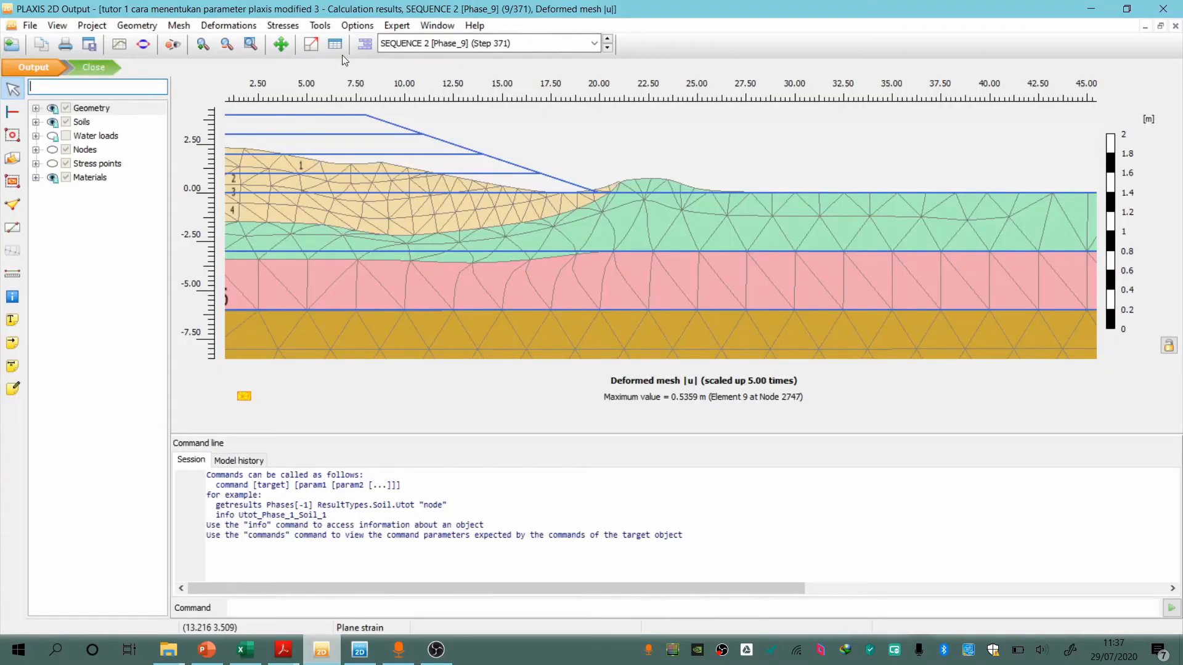
left_click(321, 26)
left_click(350, 92)
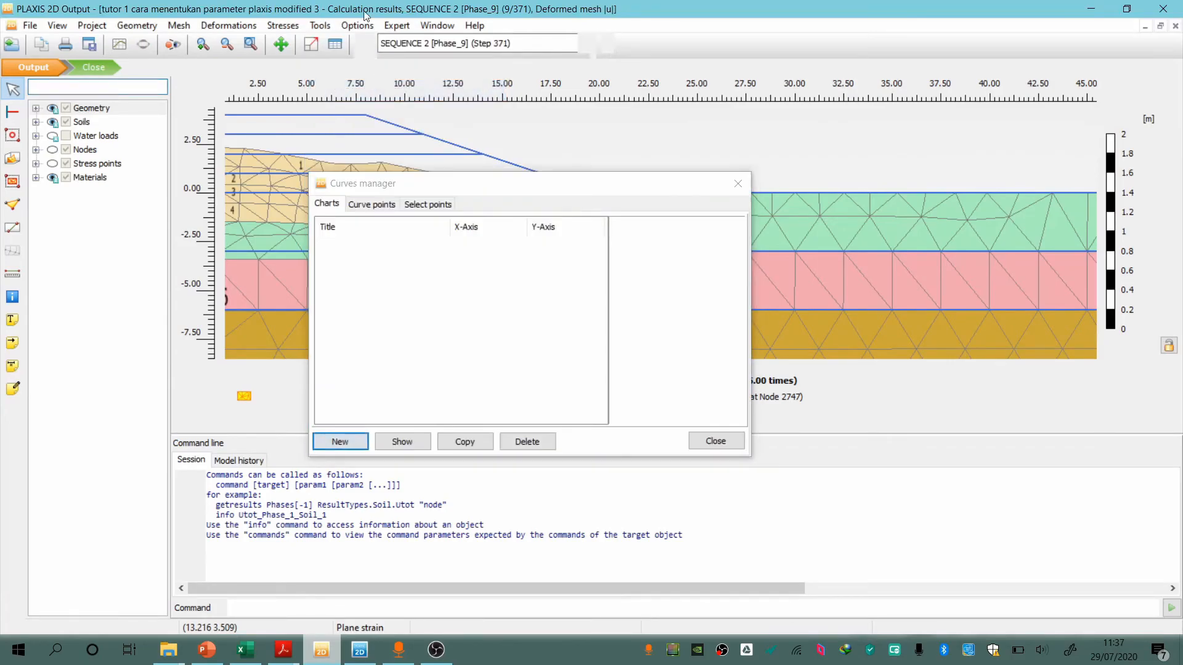
left_click(342, 446)
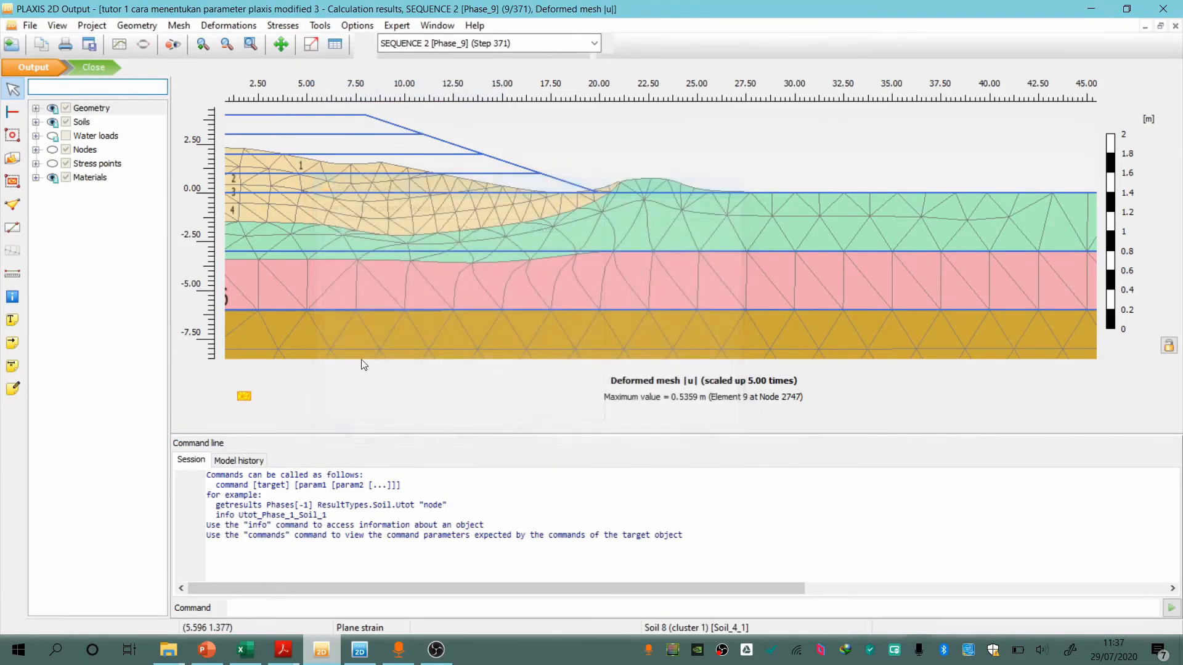
left_click(477, 222)
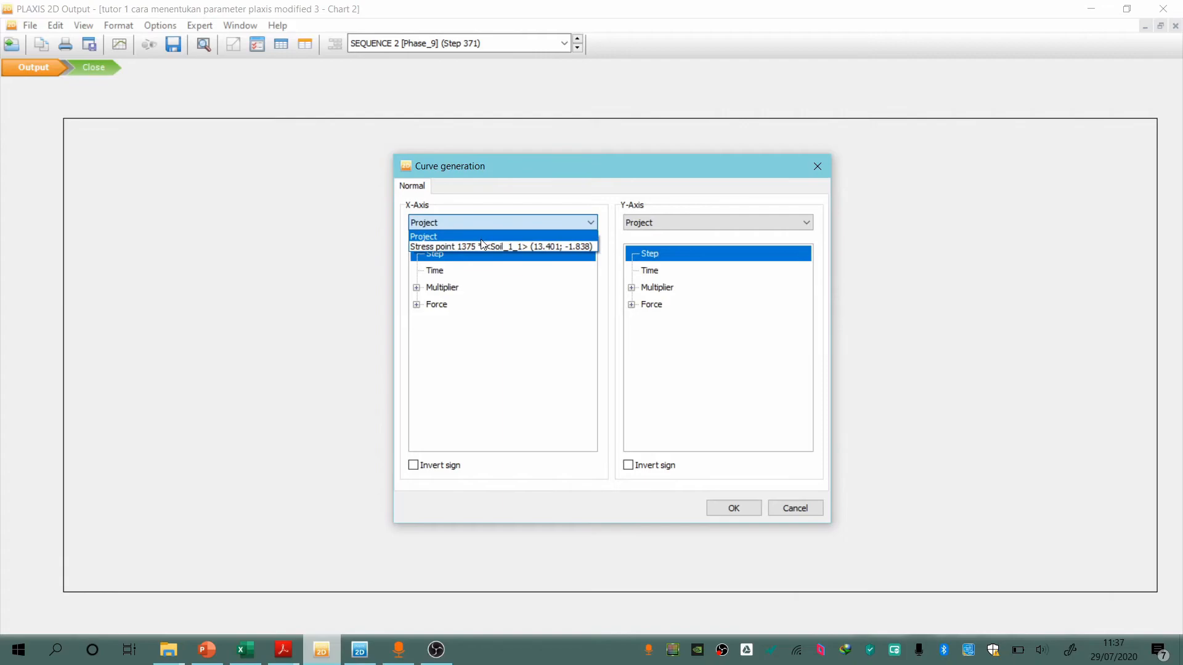
left_click(480, 246)
left_click(678, 218)
left_click(678, 245)
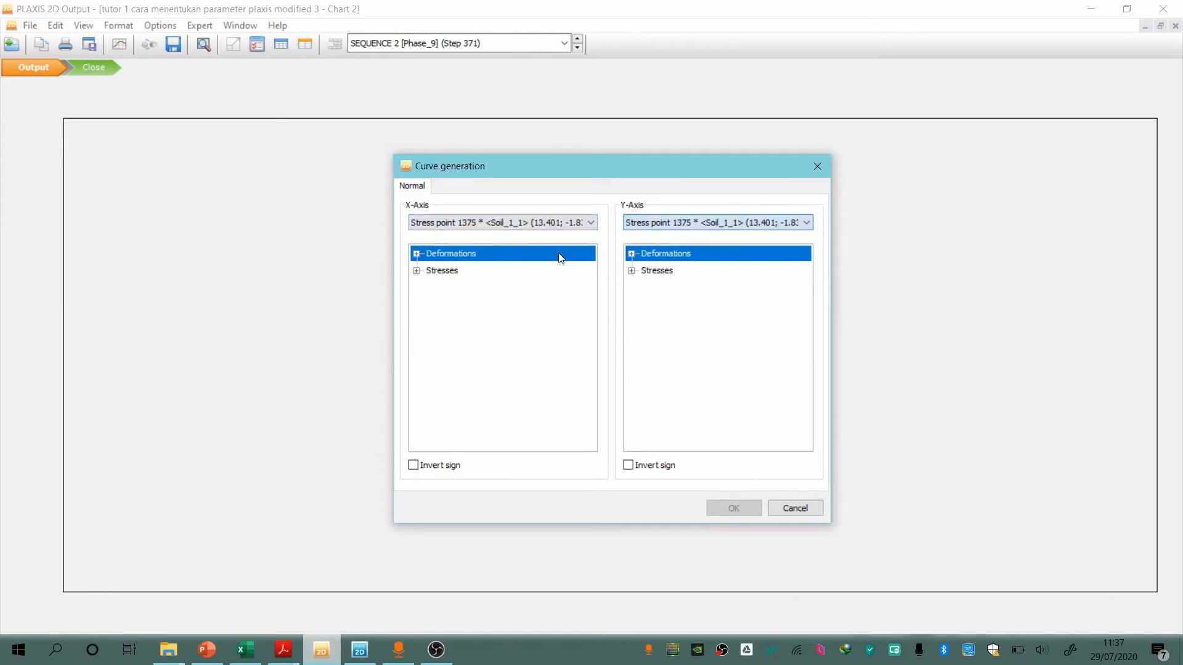
Choose the principal effective stress p' for the X-axis and expand the principal effective stresses for the Y-axis
left_click(417, 254)
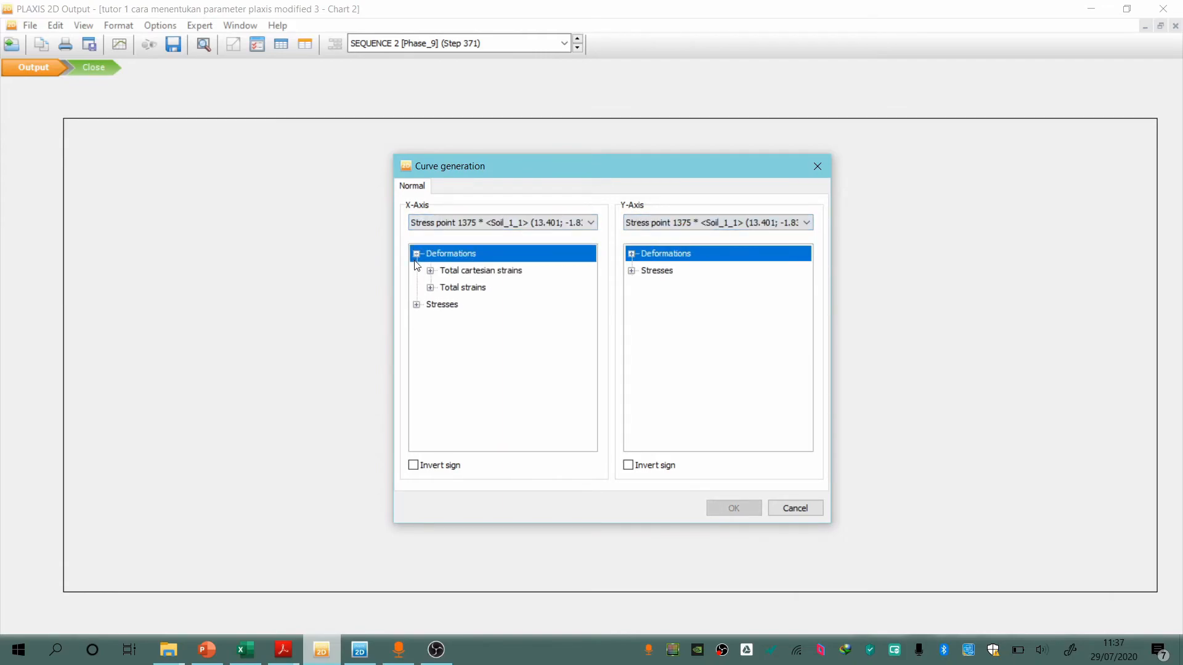
left_click(417, 305)
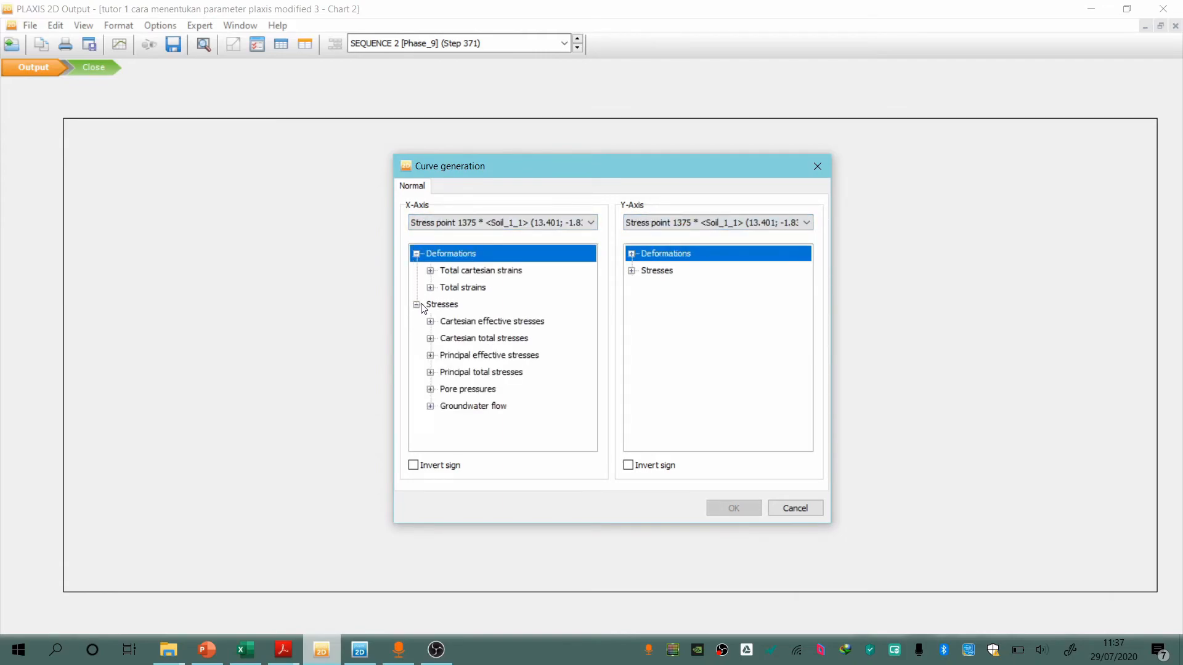
left_click(430, 355)
scroll(447, 365, "down", 1)
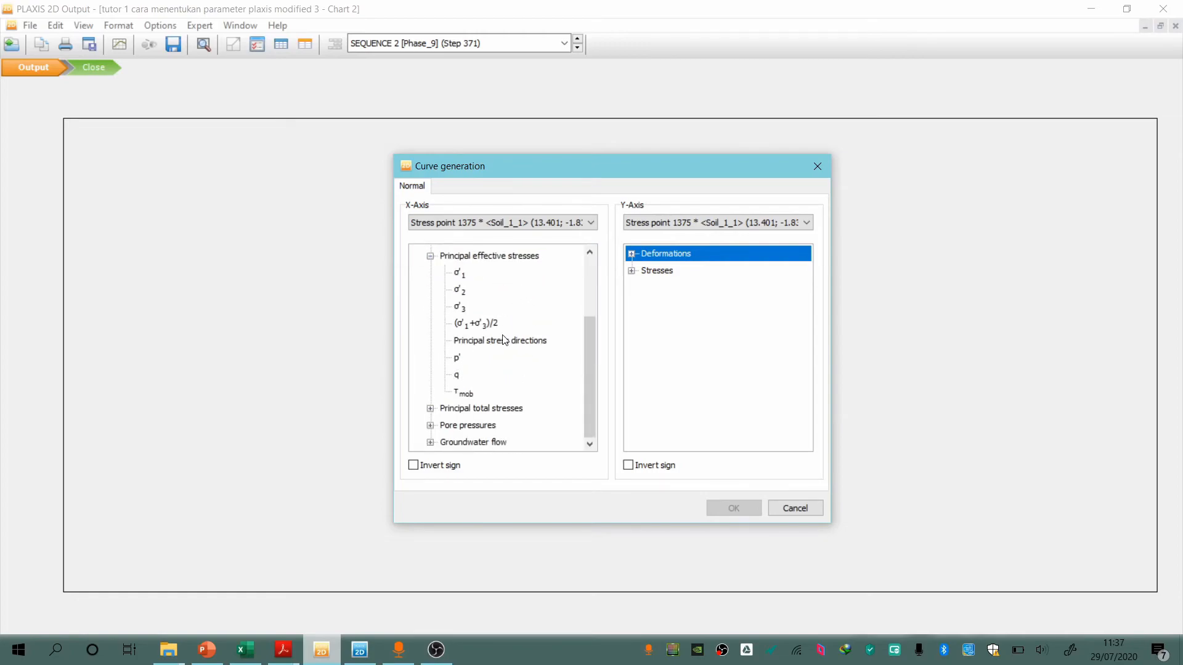
left_click(460, 359)
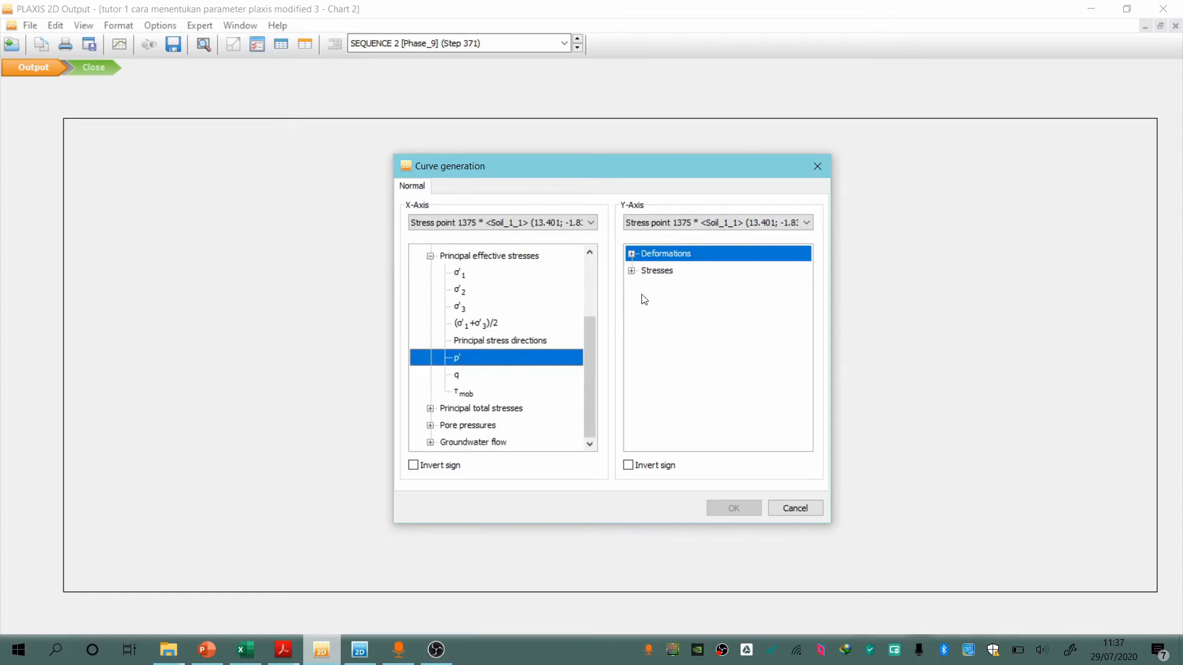
left_click(632, 271)
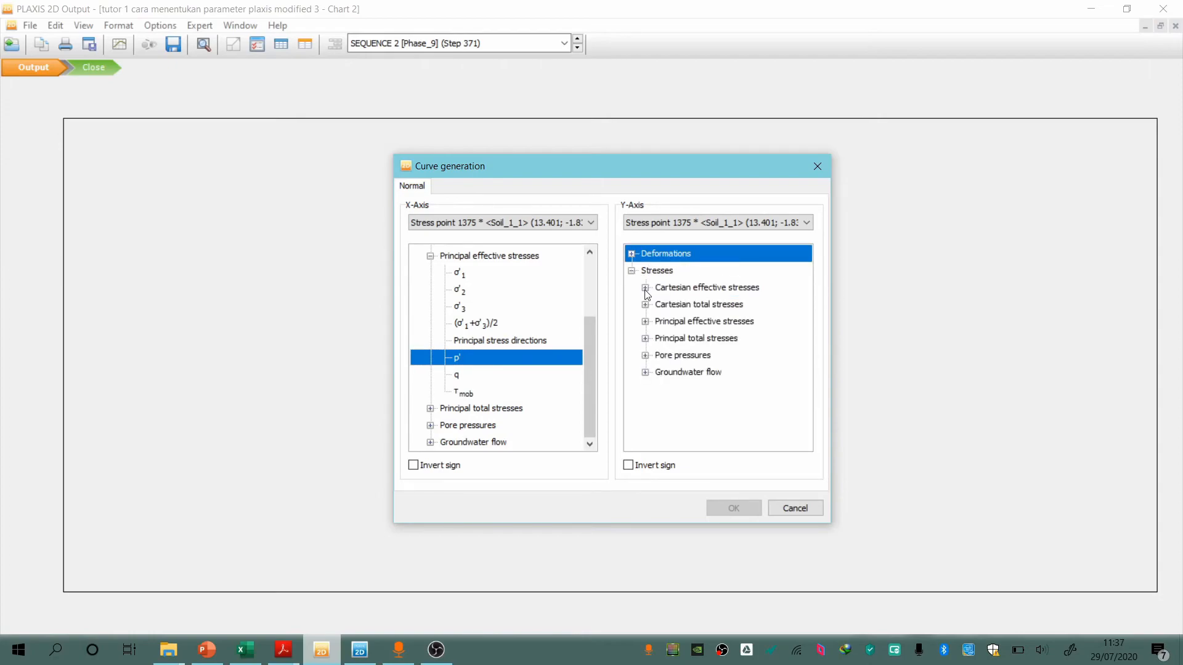
left_click(646, 322)
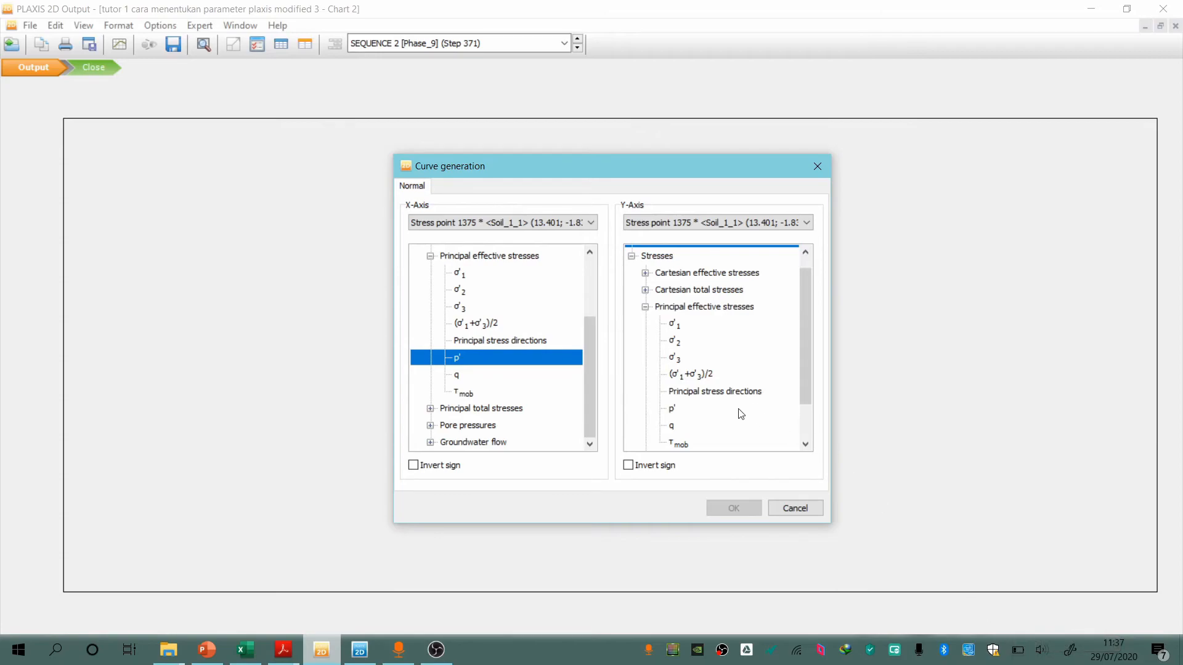
Set the laptop's power mode to Battery saver and return to the curve generation settings
left_click(1019, 651)
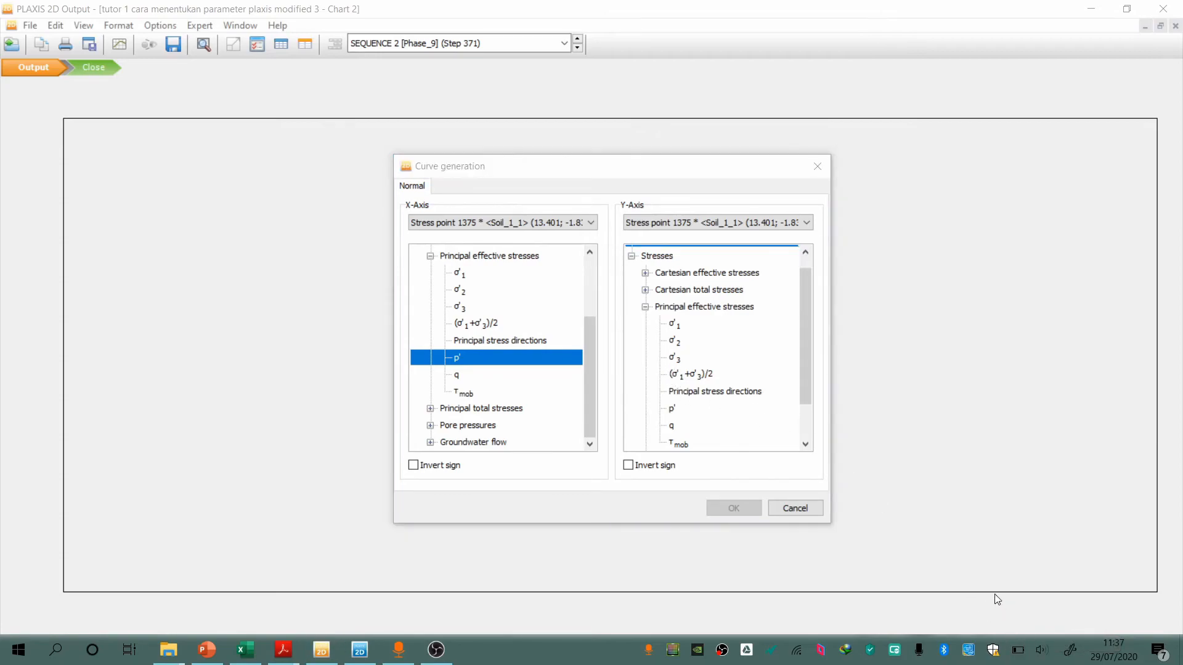
left_click_drag(990, 530, 897, 532)
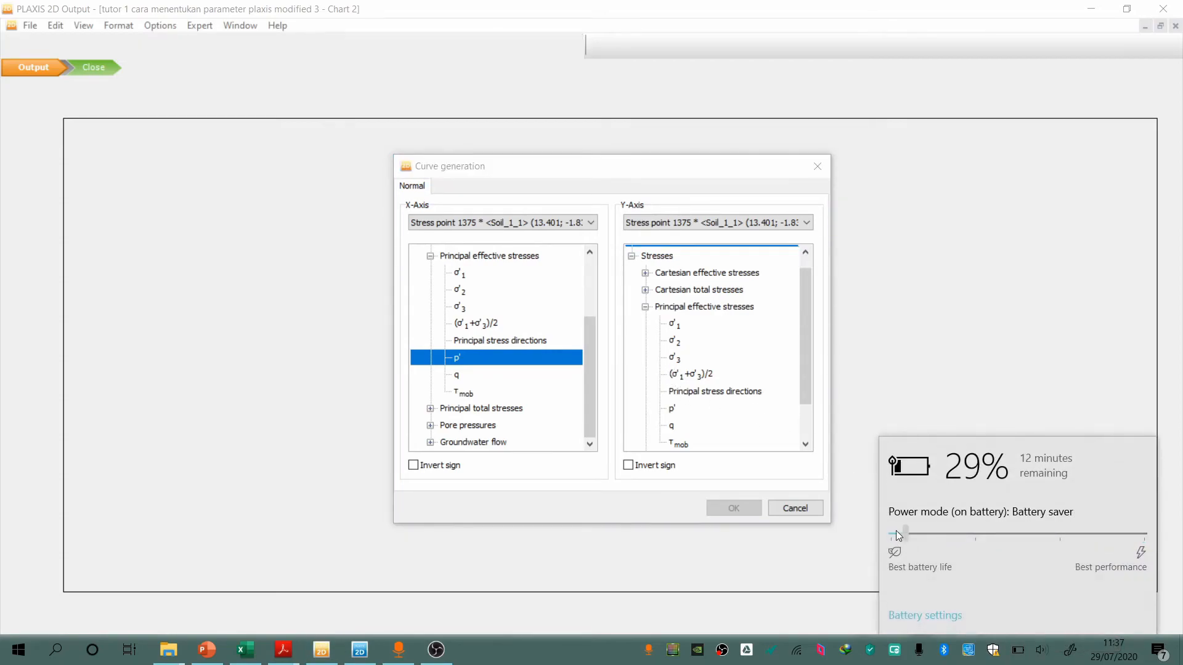
left_click(700, 193)
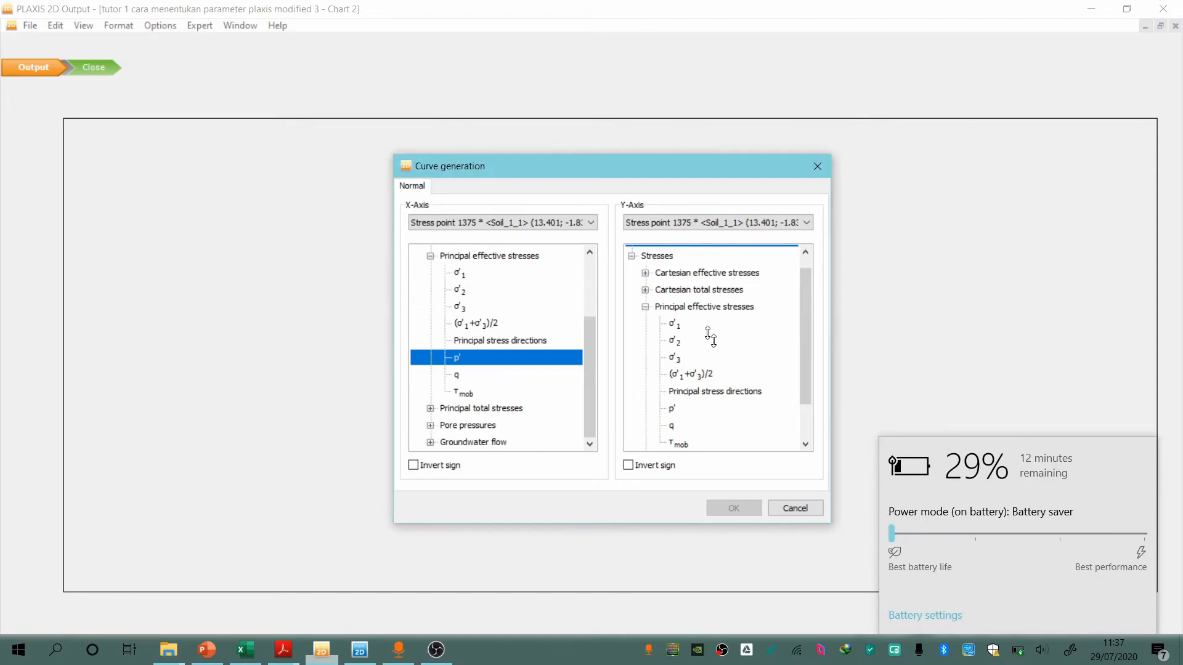
Choose q for the Y-axis and generate the chart
scroll(803, 332, "down", 1)
left_click(672, 386)
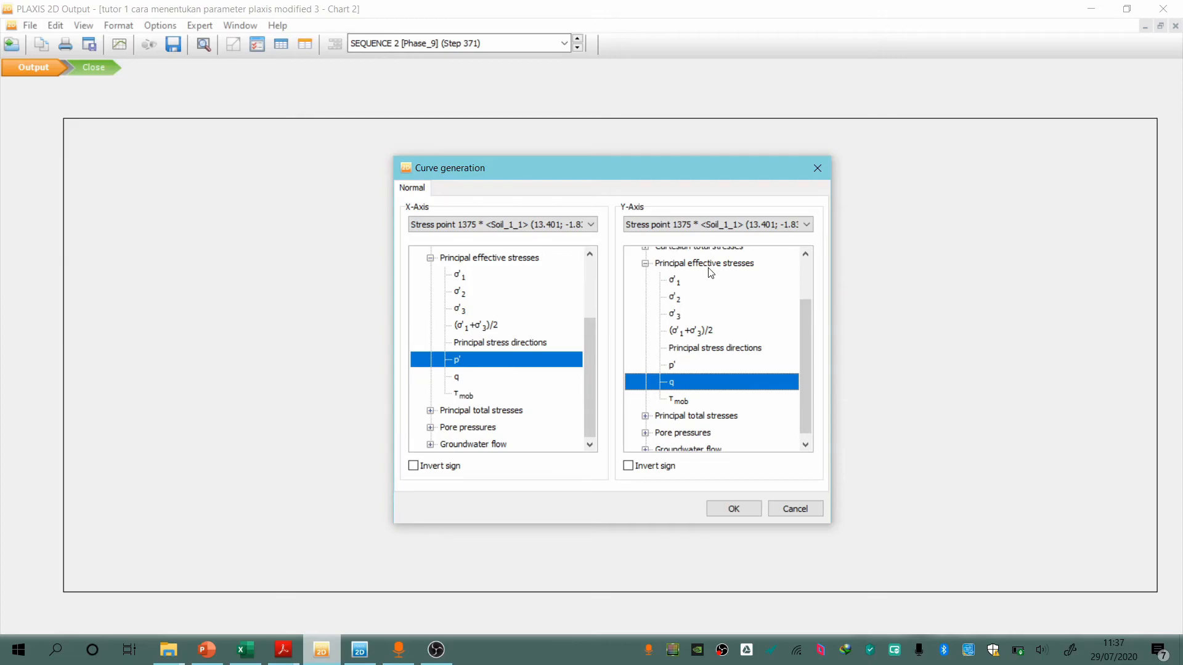
left_click(747, 512)
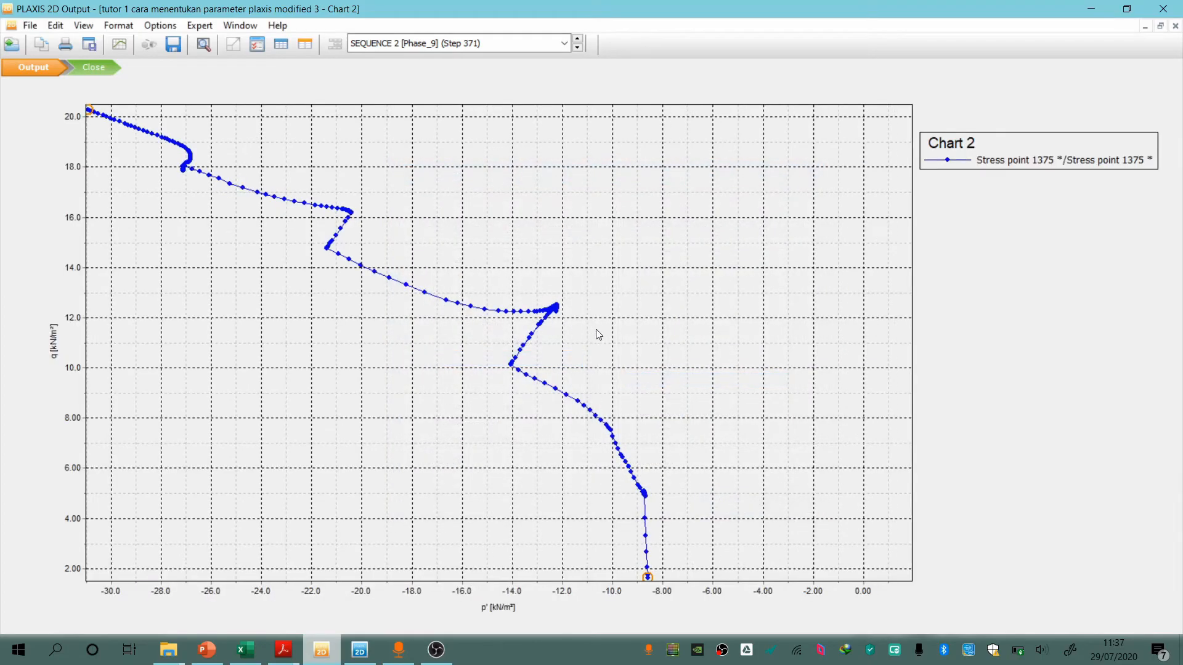
Flip Chart 2 horizontally in its chart settings
right_click(548, 250)
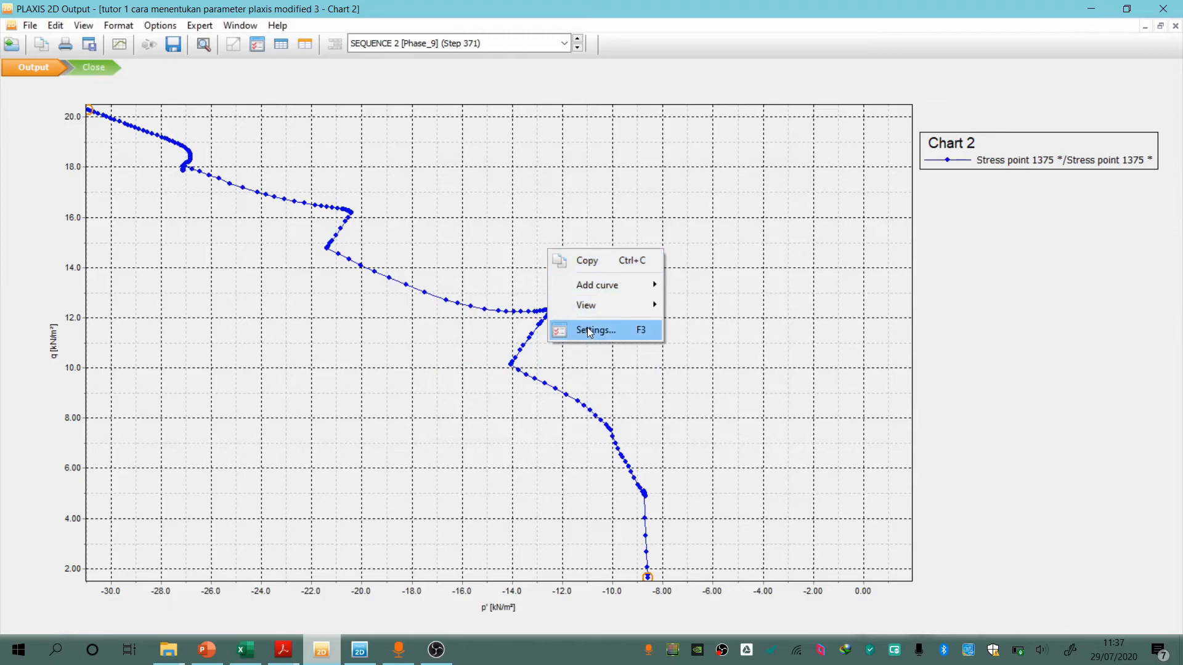
left_click(589, 331)
left_click_drag(618, 143, 369, 174)
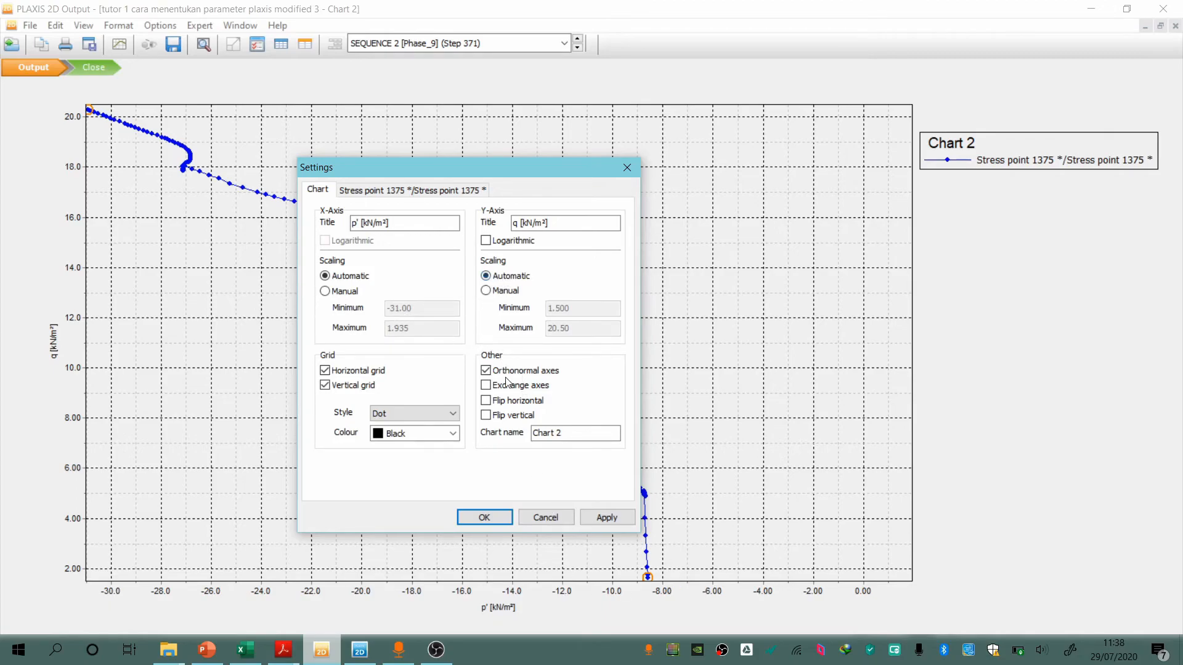
left_click(517, 401)
left_click(607, 517)
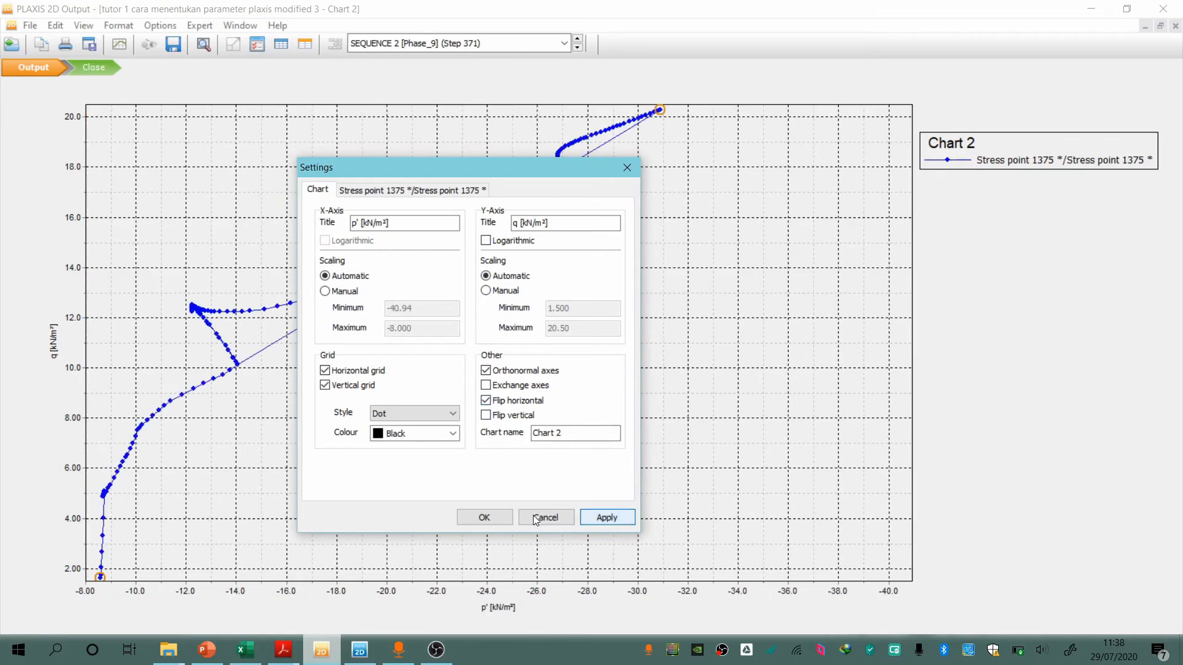
left_click(484, 518)
Exclude SEQUENCE 2 [Phase_9] from the phases shown for the stress point 1375 curve in Chart 2
right_click(517, 246)
left_click(558, 335)
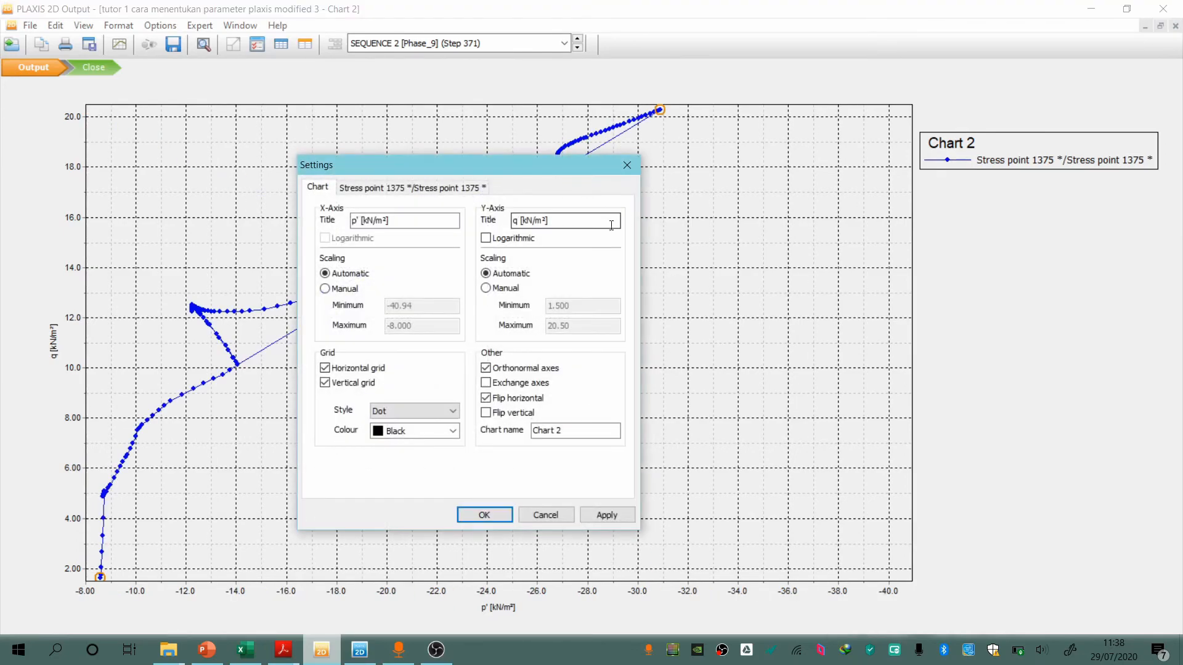
left_click(397, 188)
left_click(569, 252)
left_click(241, 320)
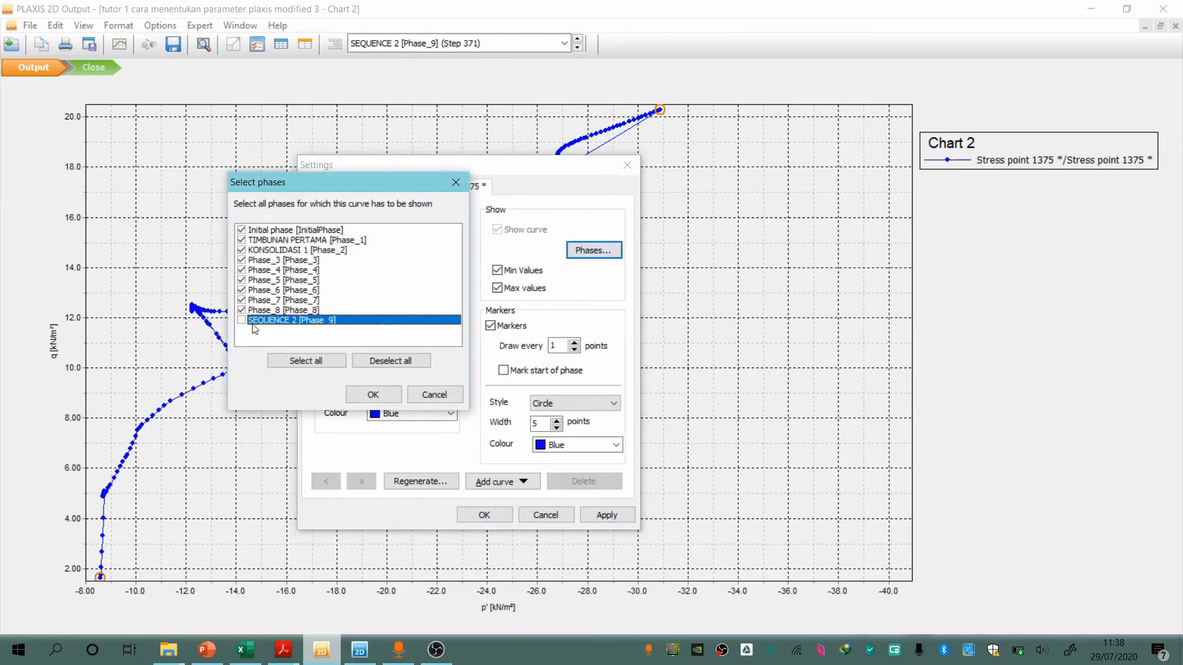
left_click(373, 395)
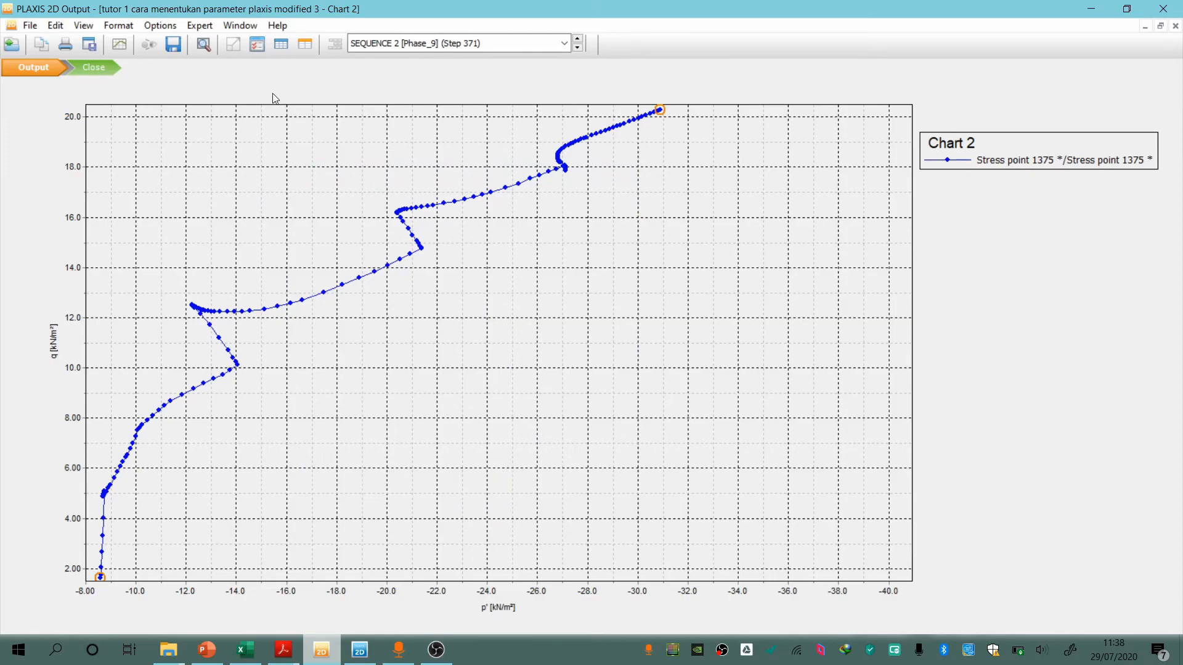
Copy all p' and q points from the Chart 2 table and paste them into the Excel CAM sheet from cell A2
left_click(276, 48)
left_click(606, 285)
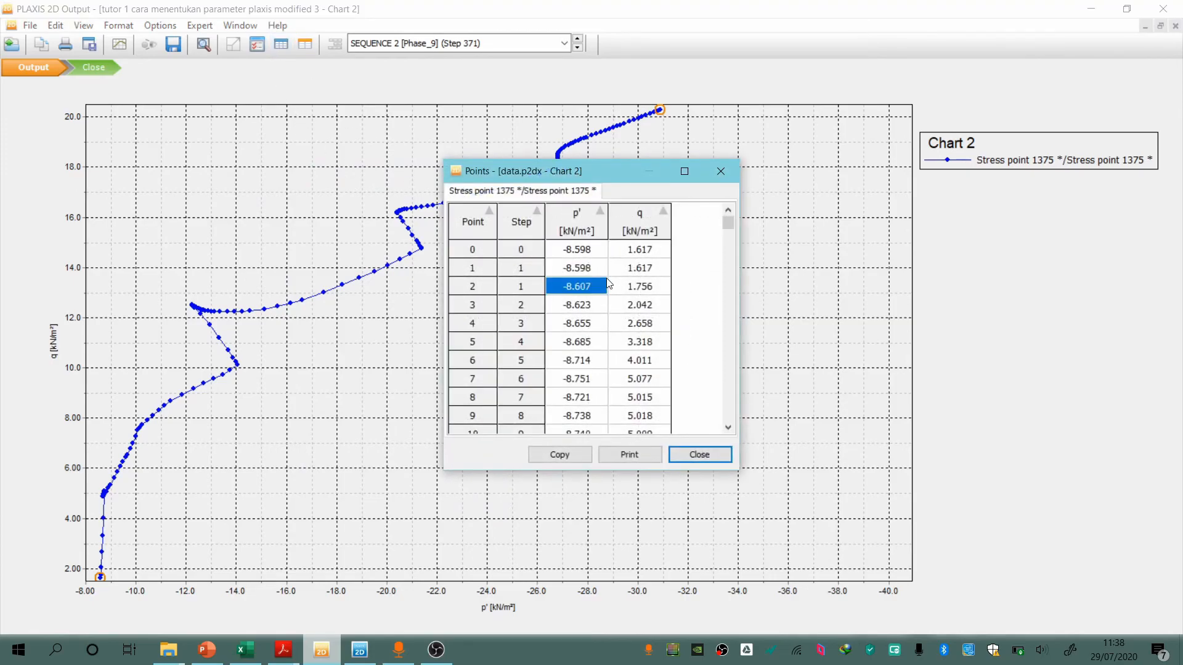
key("ctrl+a")
left_click(244, 650)
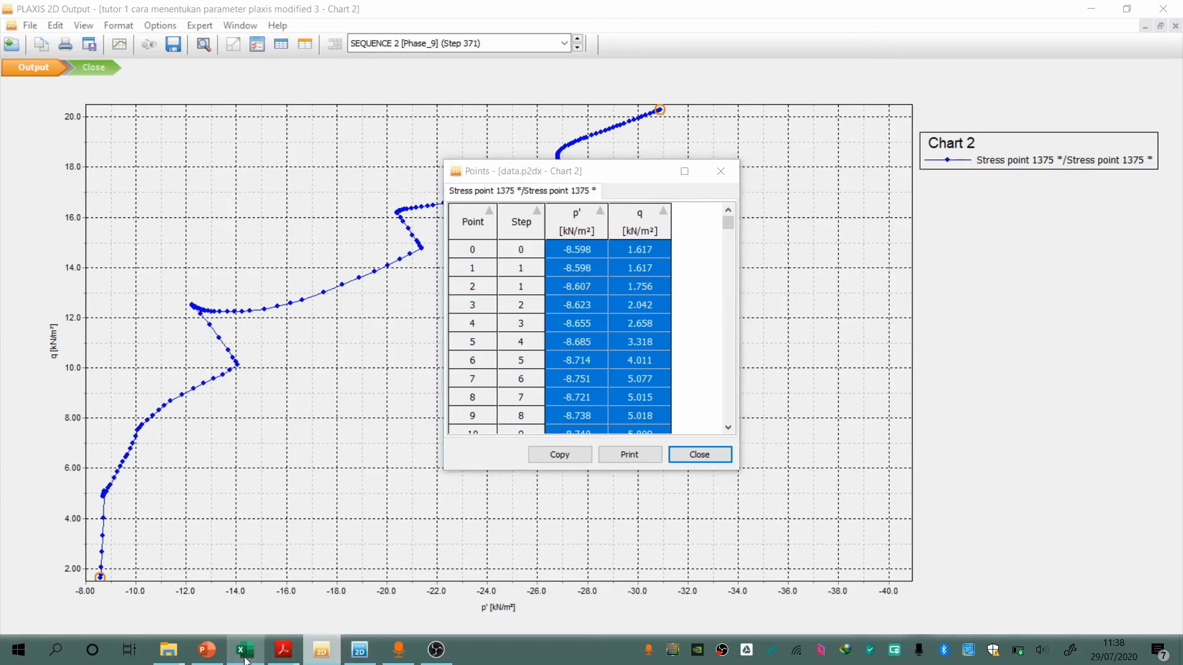
left_click(117, 607)
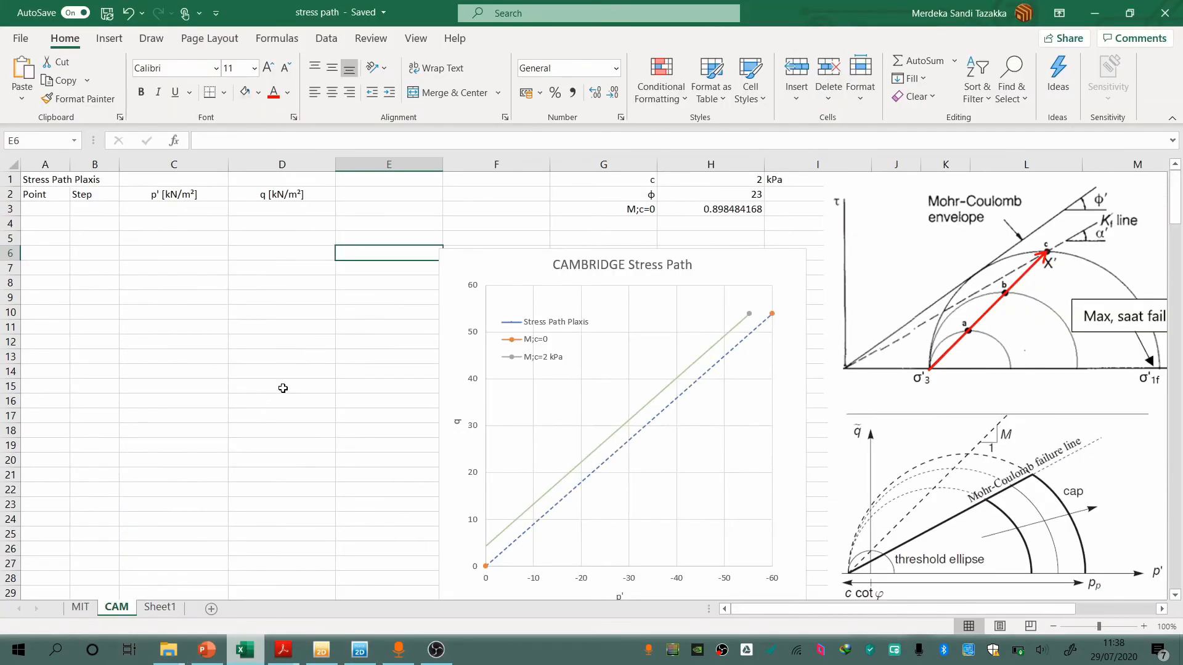
left_click(44, 193)
key("ctrl+v")
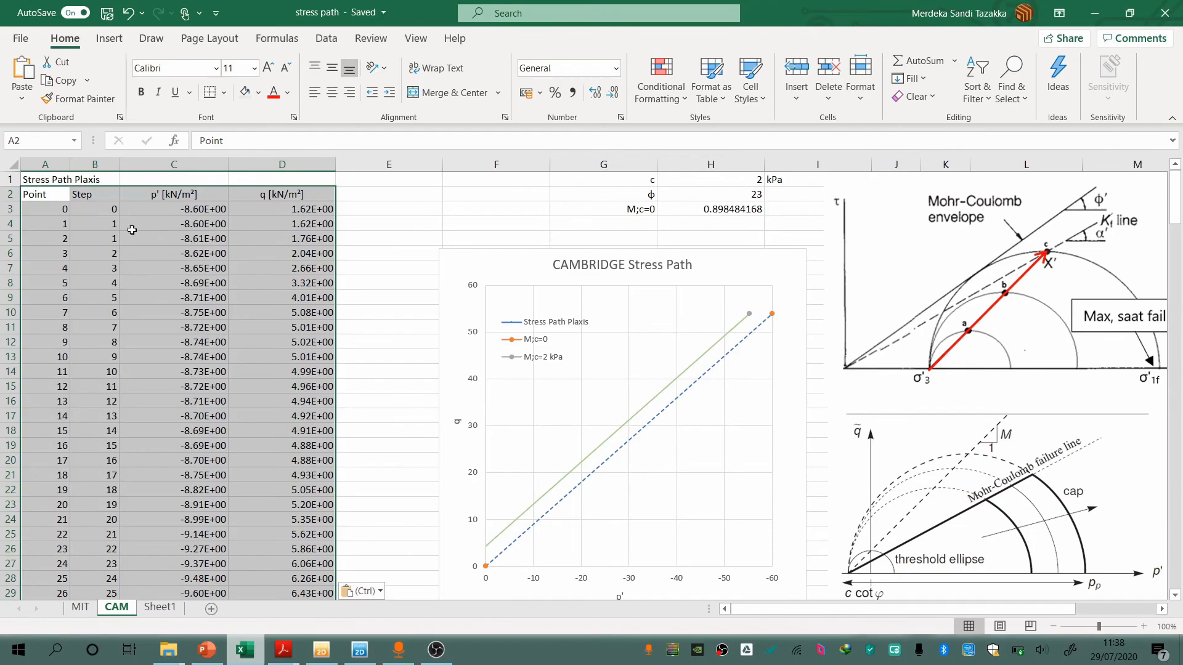
Compare the CAMBRIDGE stress path with the M;c=0 and M;c=2 kPa lines and the Soft Soil yield surface figure, and return to the PLAXIS 2D model
left_click(357, 346)
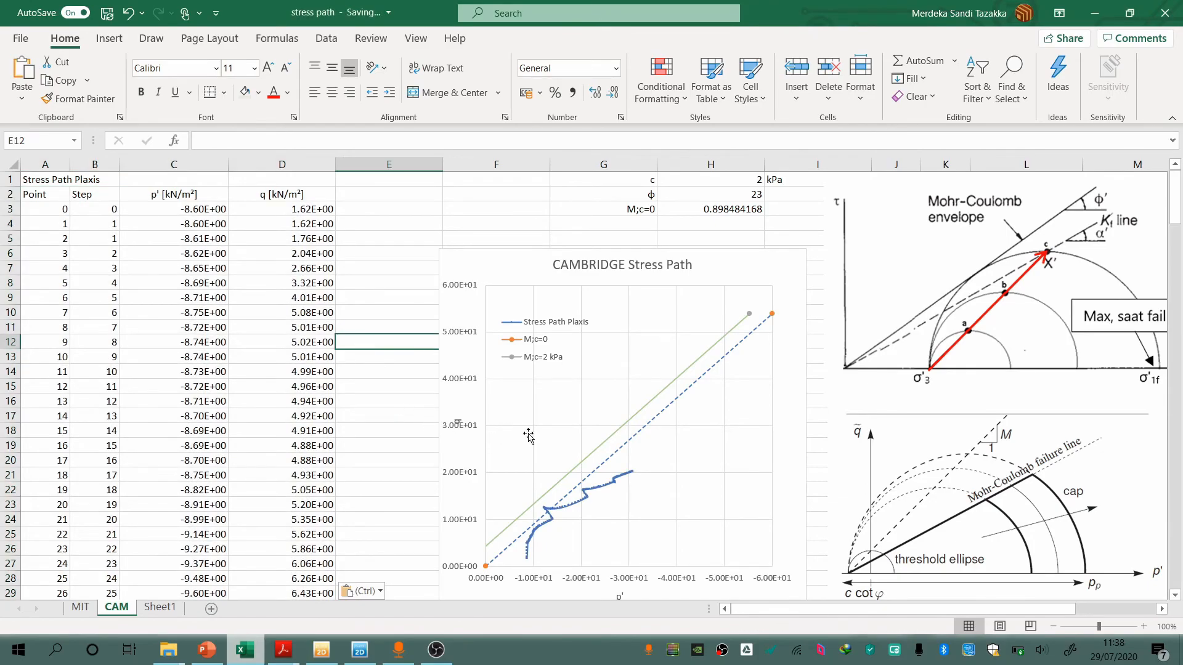
scroll(544, 450, "down", 1)
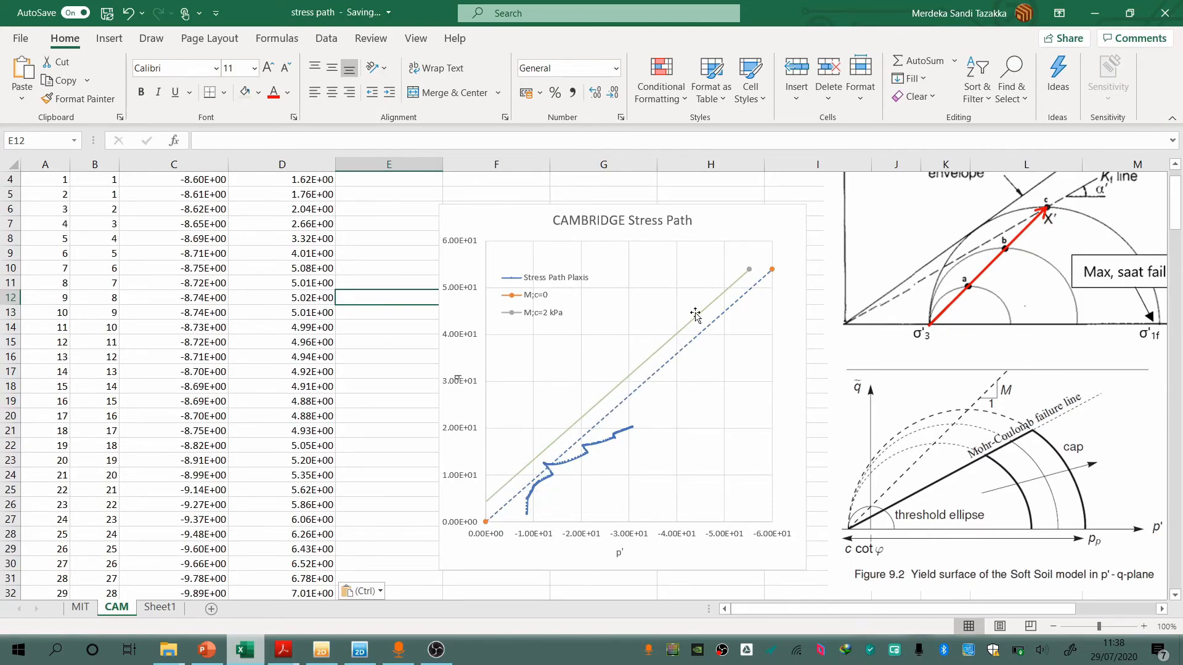
scroll(697, 318, "up", 1)
left_click_drag(895, 567, 893, 540)
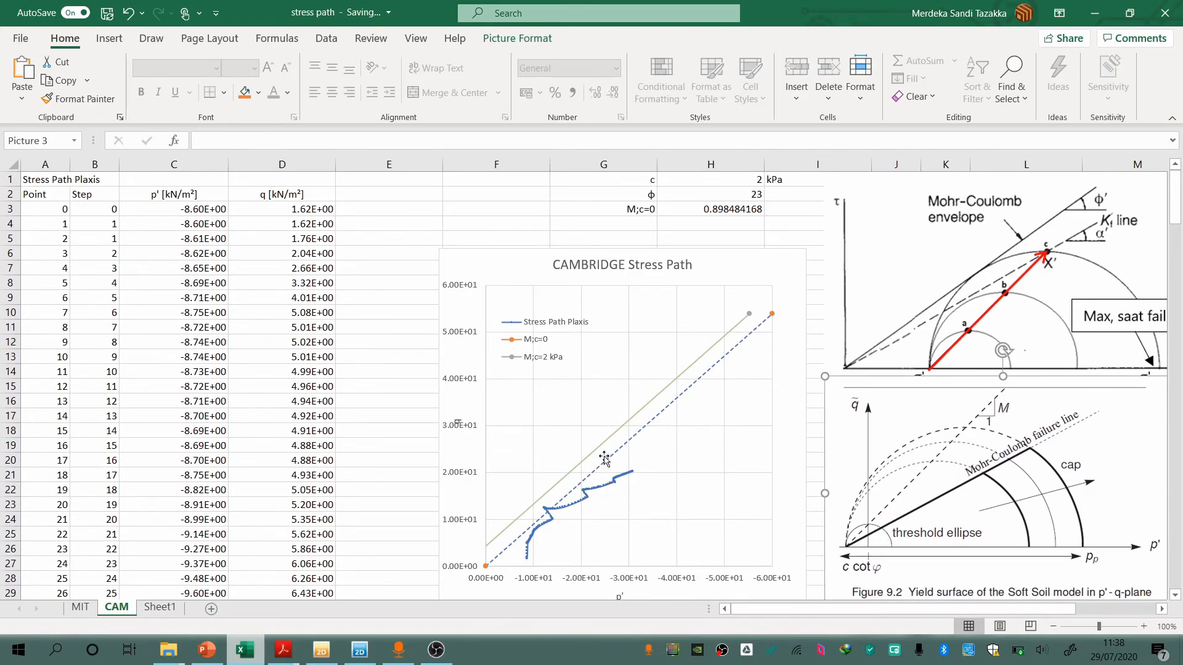
left_click(607, 436)
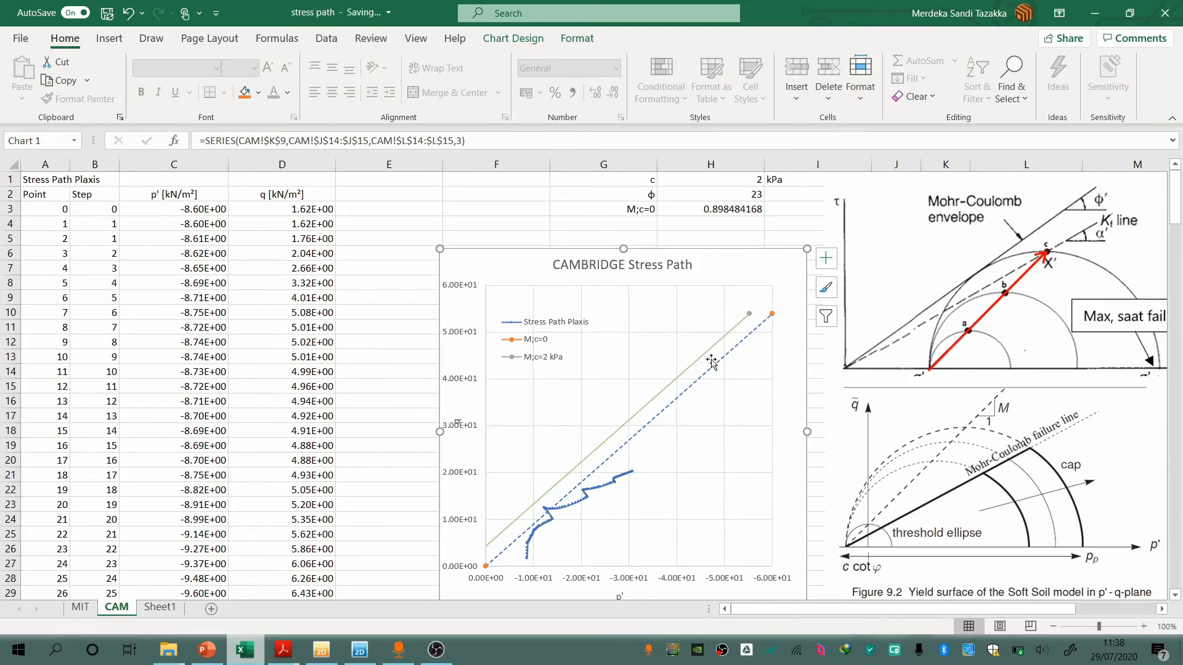
left_click(736, 353)
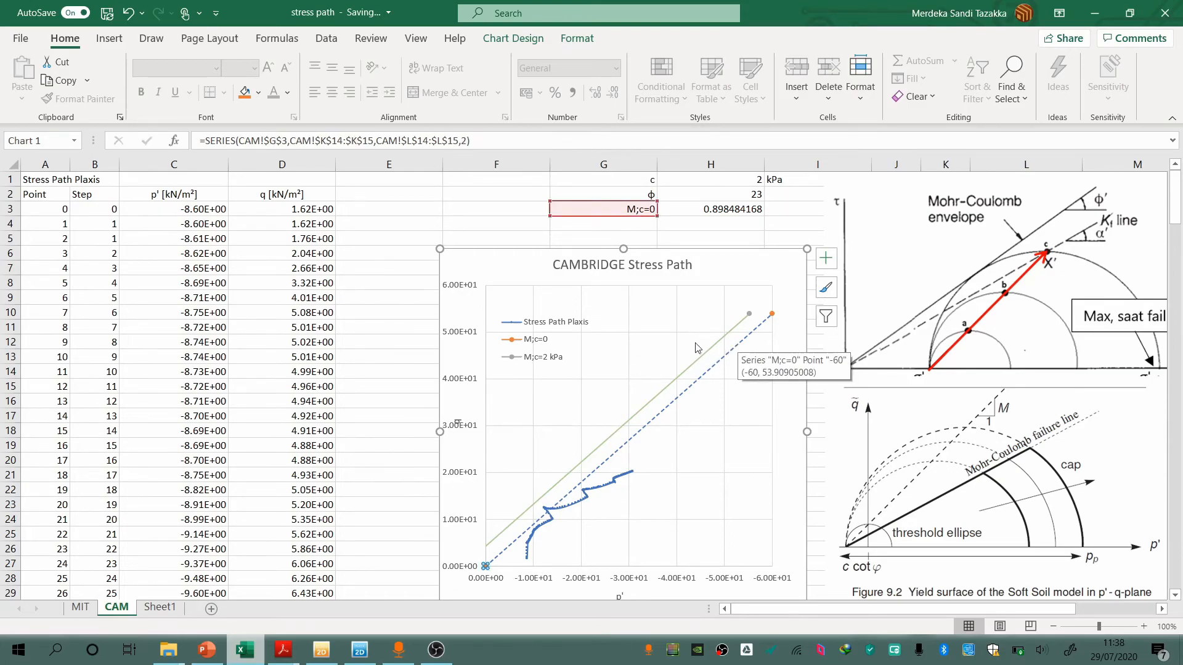
left_click(419, 289)
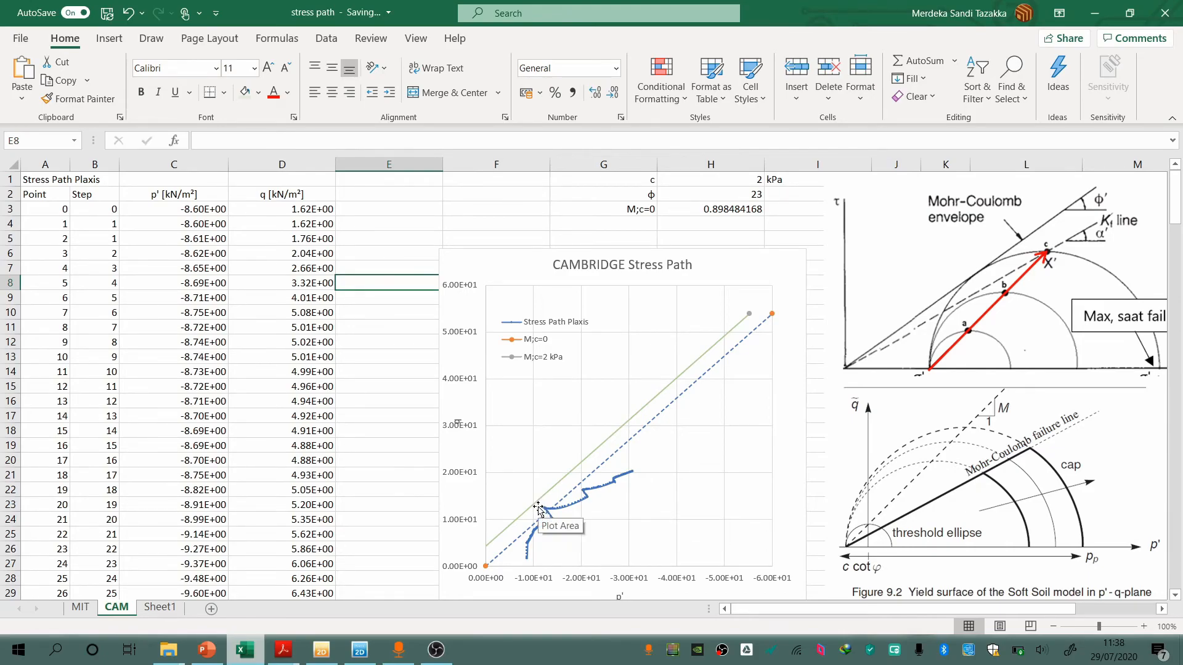
mouse_move(546, 511)
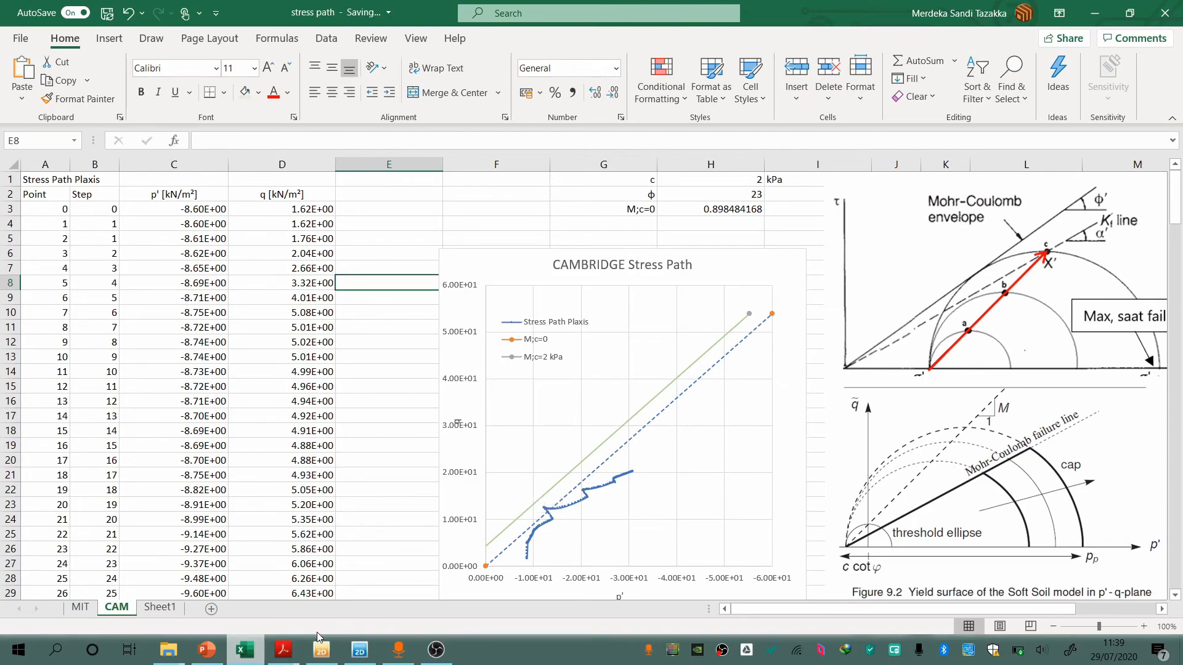
left_click(360, 650)
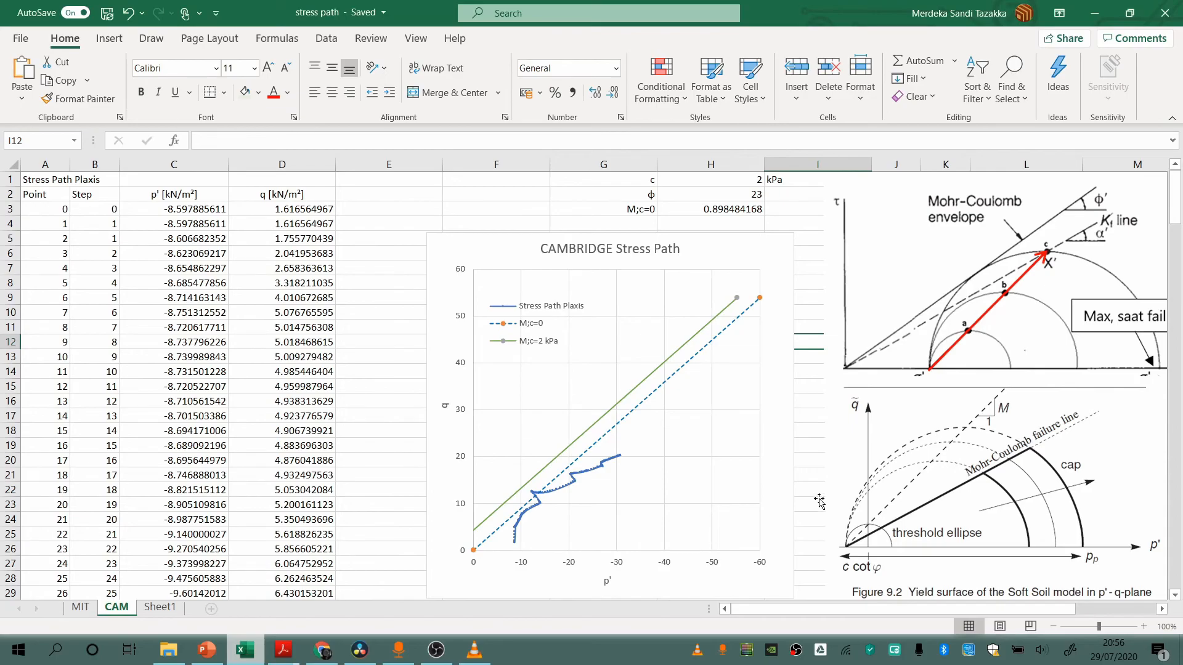
Copy the CAMBRIDGE Stress Path chart from Excel to the KESIMPULAN slide in PowerPoint as a picture and shrink it
left_click(781, 484)
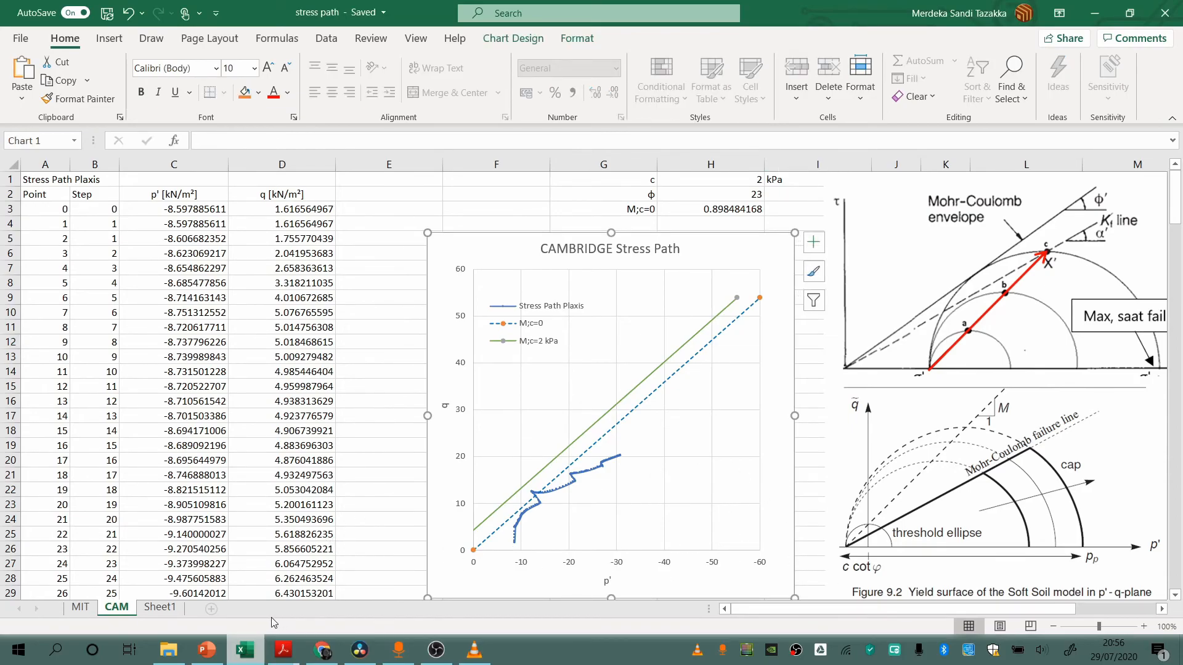
left_click(206, 650)
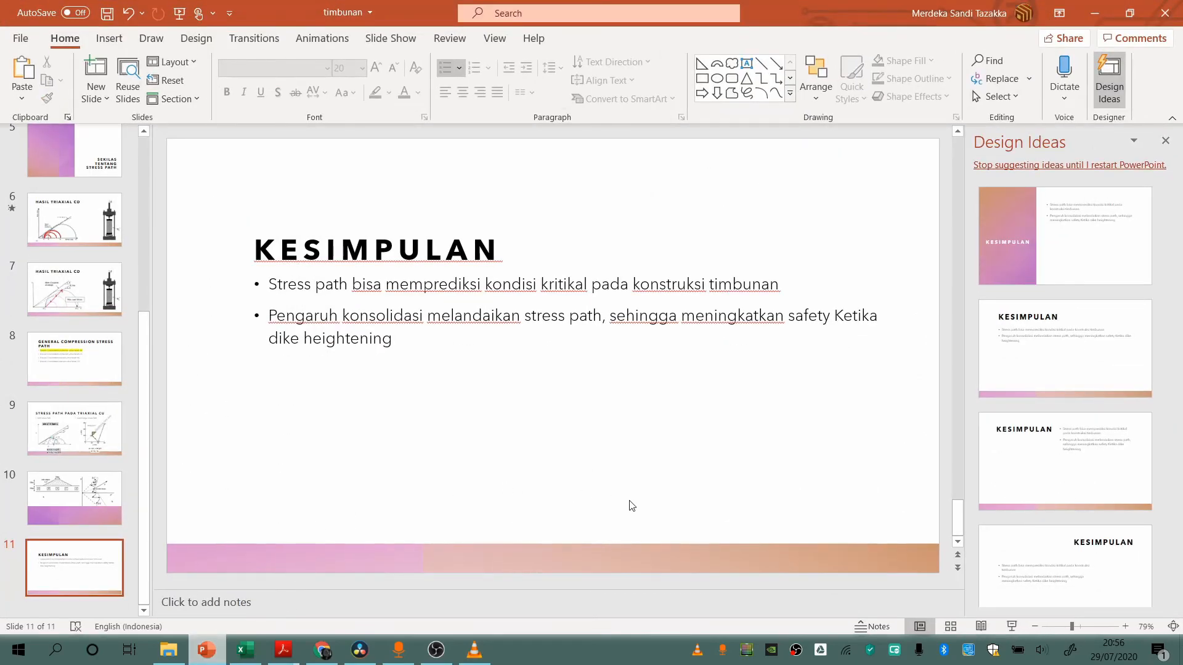
right_click(695, 459)
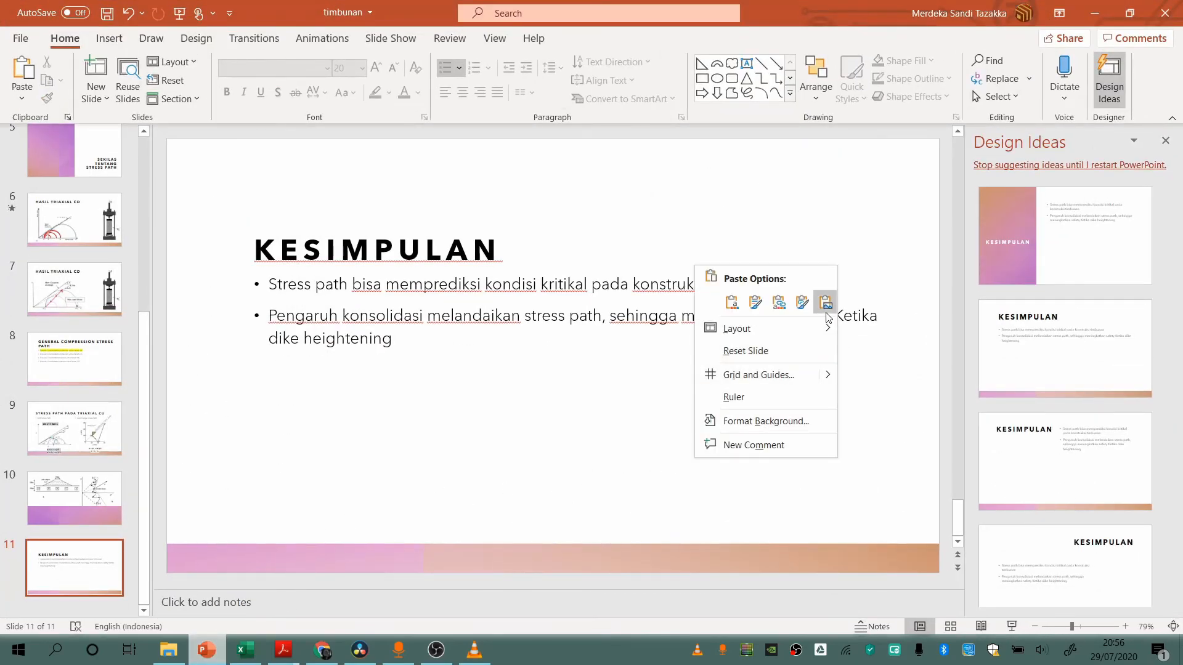
key("Escape")
key("ctrl+v")
left_click_drag(471, 237, 603, 318)
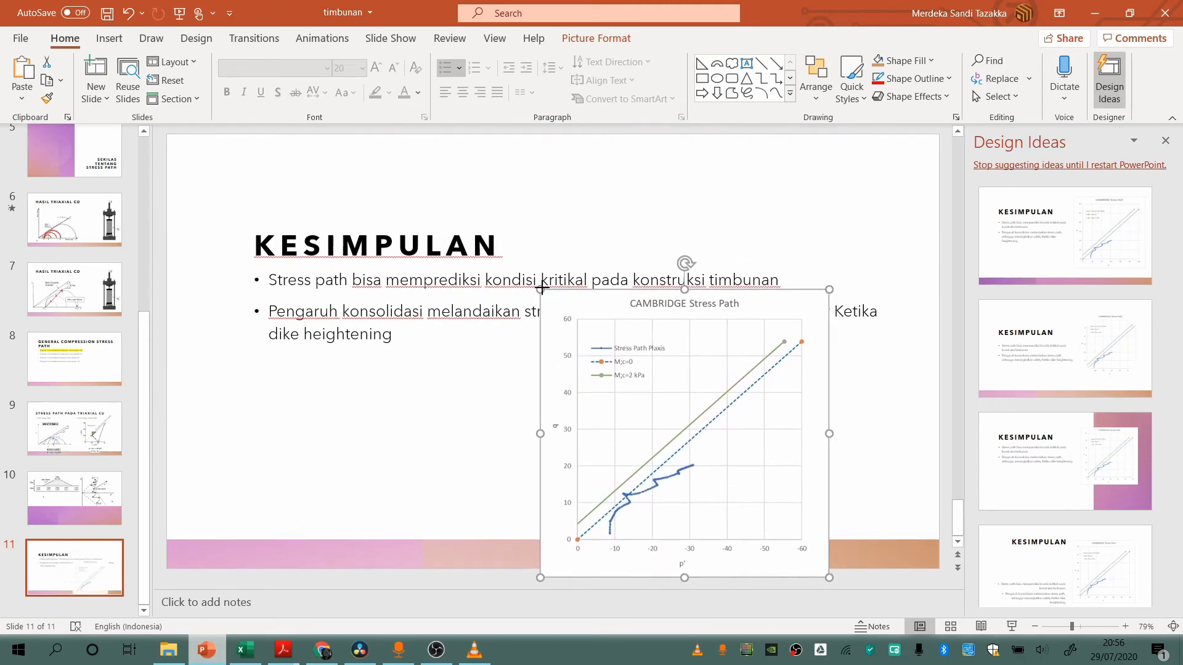